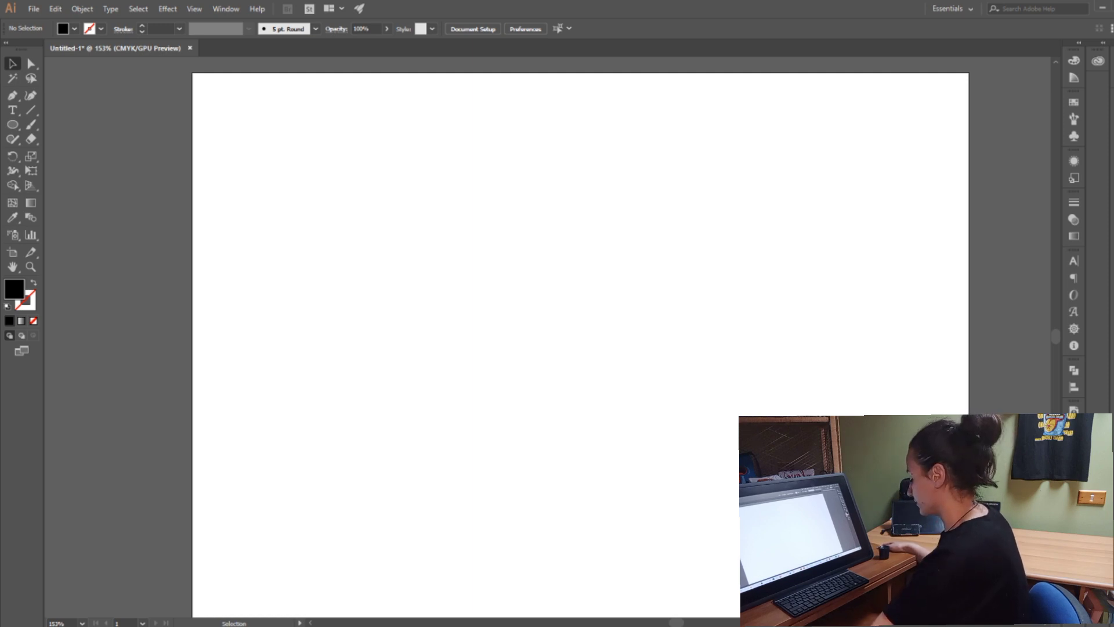
Create a new 21 × 21 cm square document with a blank artboard
{"action": "key", "text": "ctrl+n"}
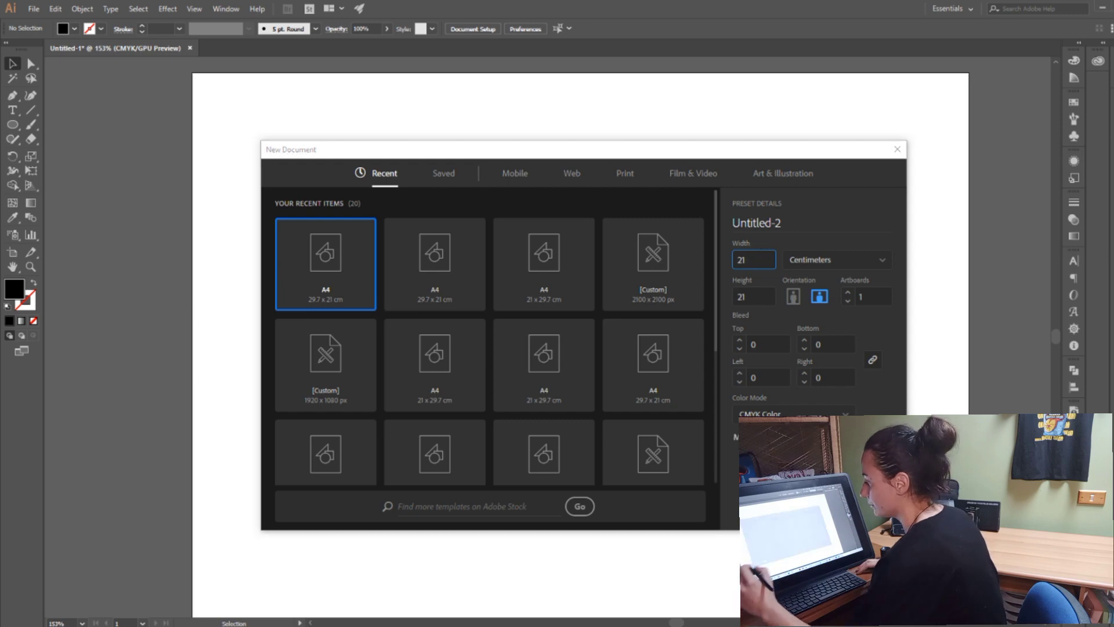
{"action": "key", "text": "Return"}
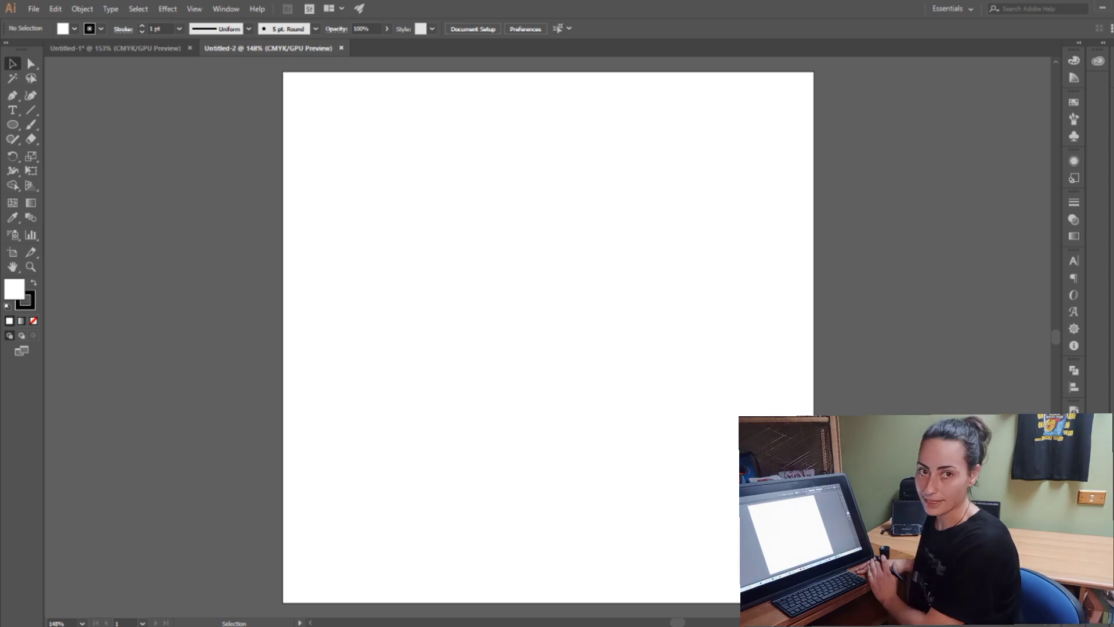
Draw a large circle centred on the artboard with the Ellipse tool
{"action": "left_click", "coordinate": [13, 128]}
{"action": "left_click_drag", "start_coordinate": [15, 131], "coordinate": [81, 152]}
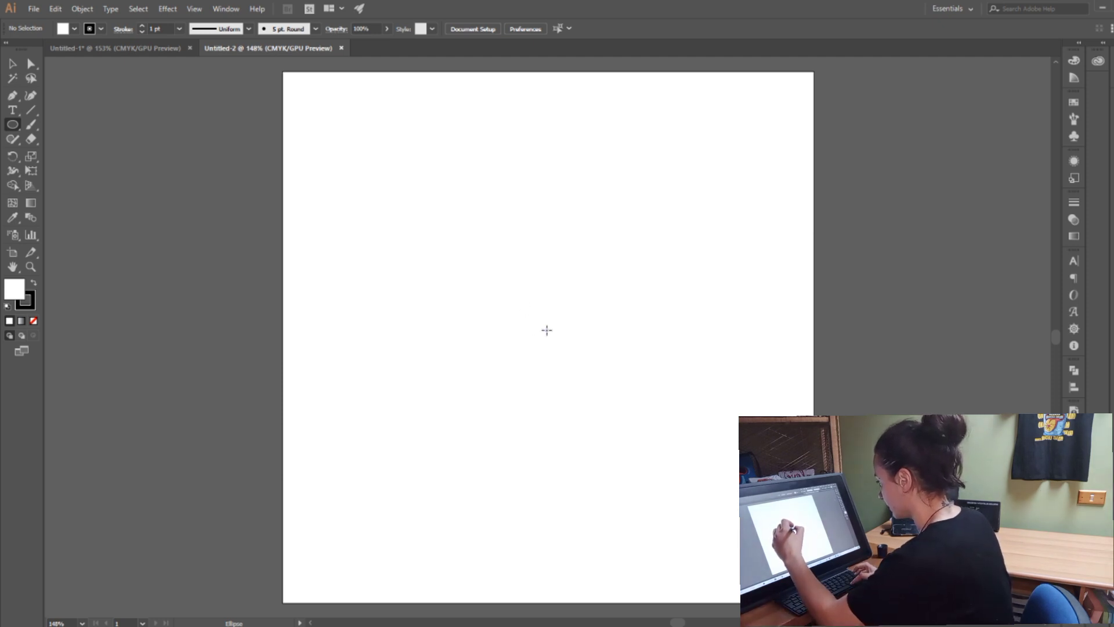
{"action": "left_click_drag", "start_coordinate": [546, 329], "coordinate": [428, 110]}
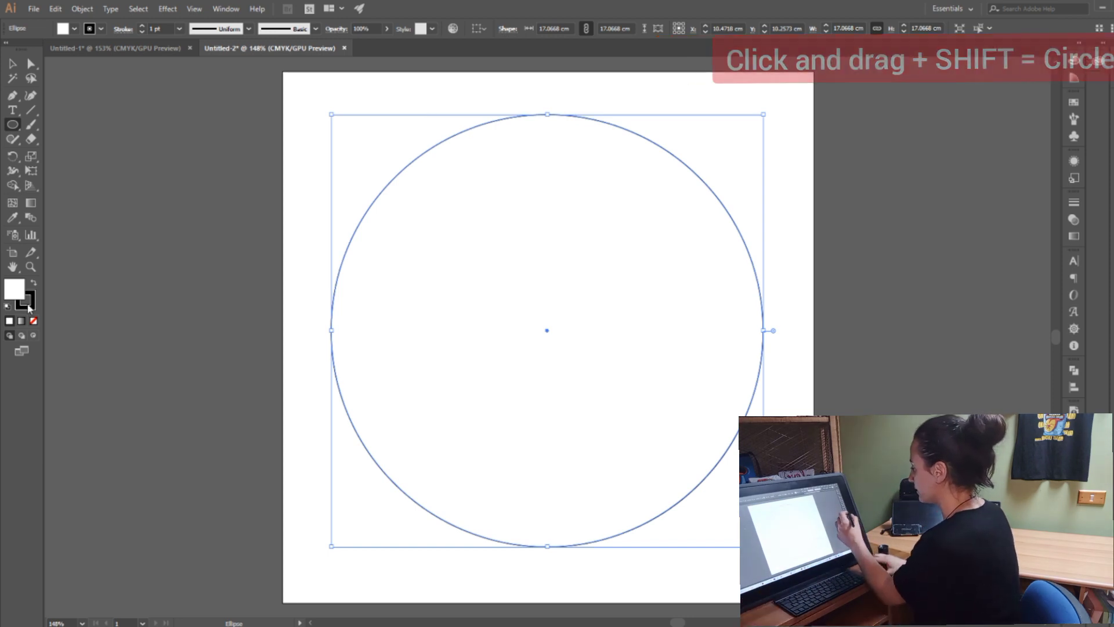
Give the circle no fill and a red stroke, then deselect it
{"action": "left_click", "coordinate": [33, 321]}
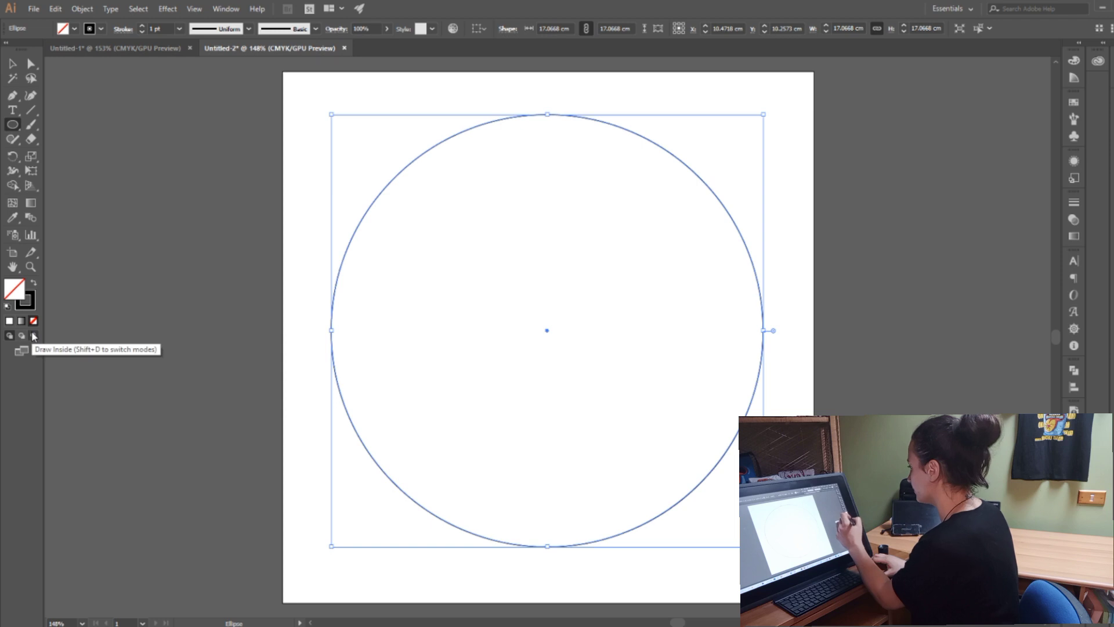
{"action": "left_click", "coordinate": [33, 300]}
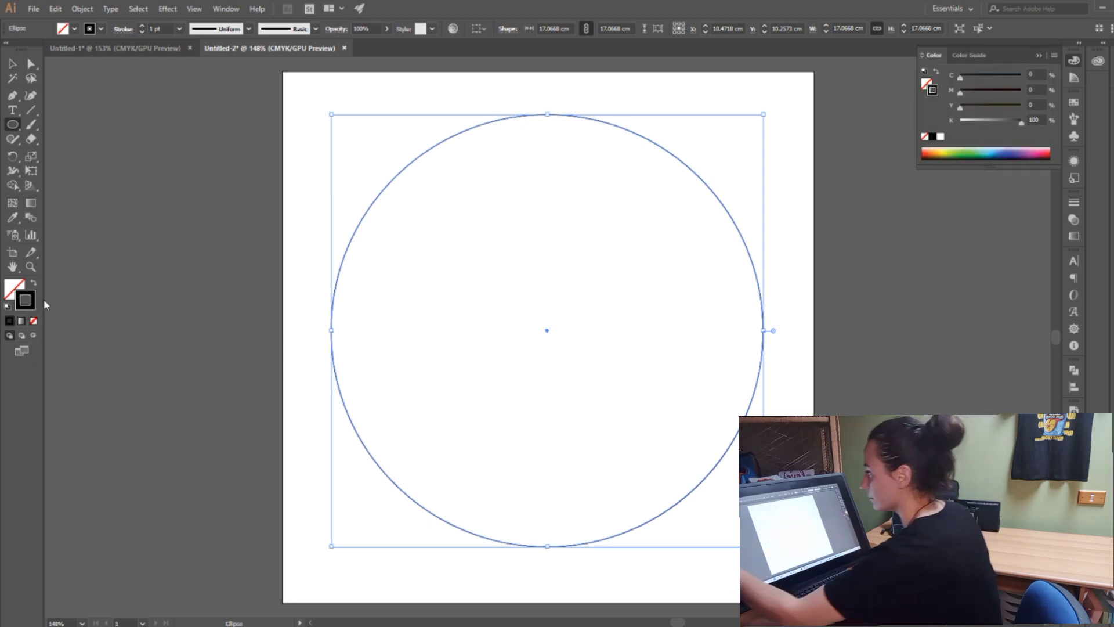
{"action": "left_click", "coordinate": [1048, 154]}
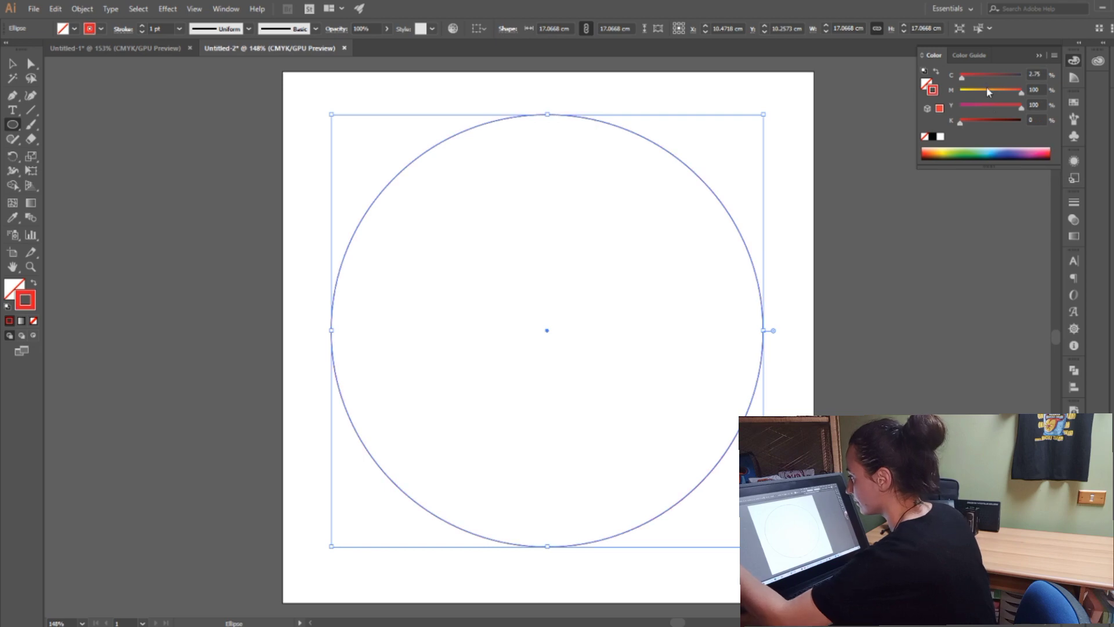
{"action": "left_click", "coordinate": [14, 64]}
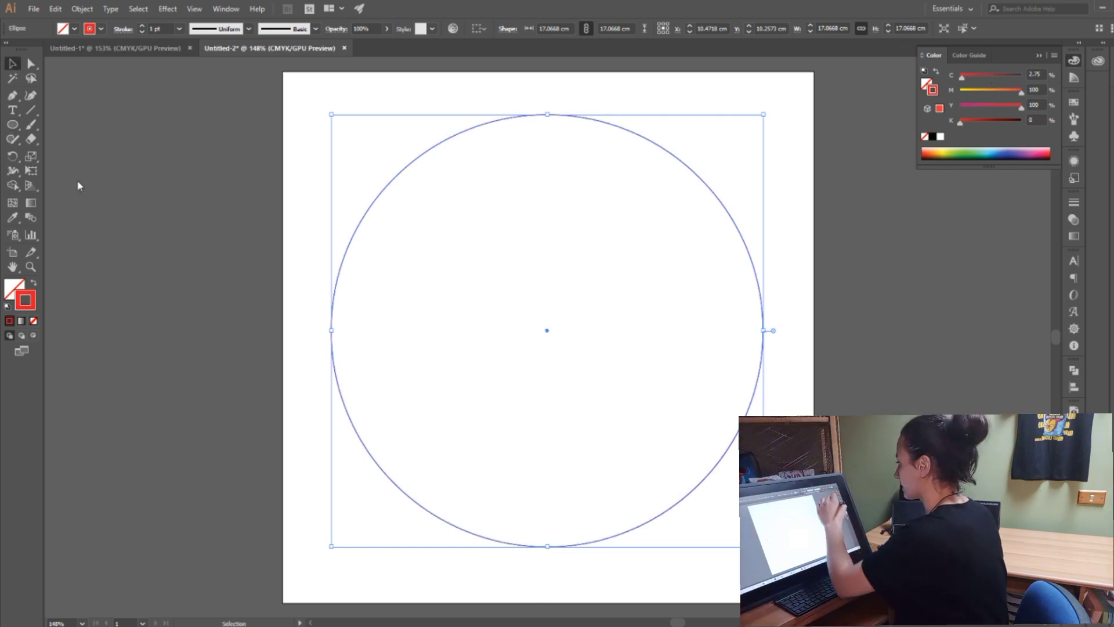
{"action": "left_click", "coordinate": [91, 201]}
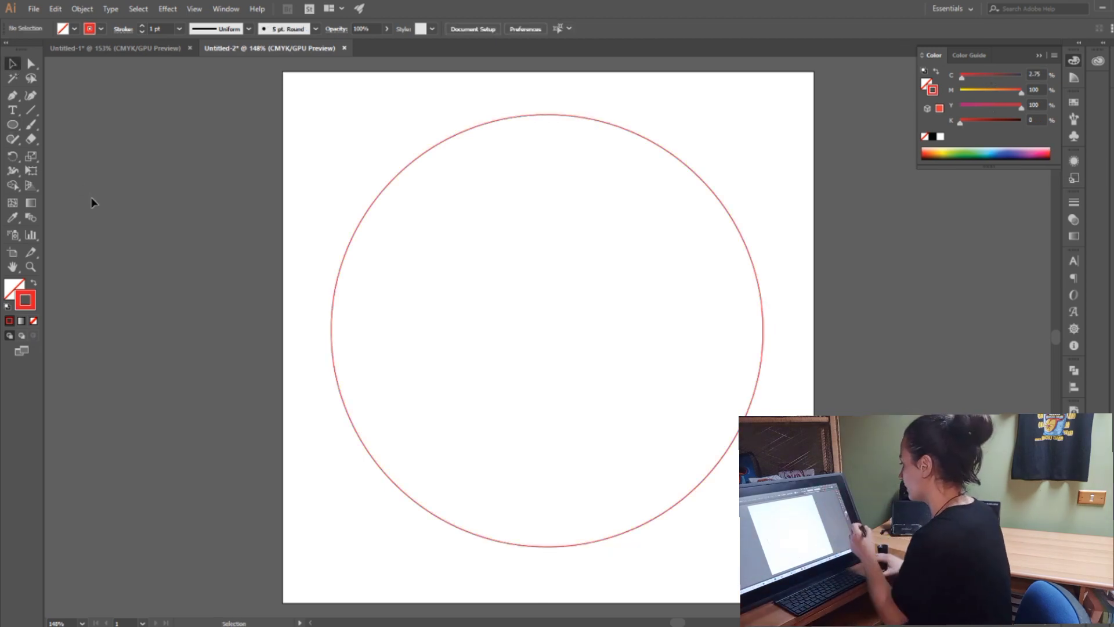
Draw a vertical Pen line running from above the circle to below it
{"action": "left_click", "coordinate": [11, 97]}
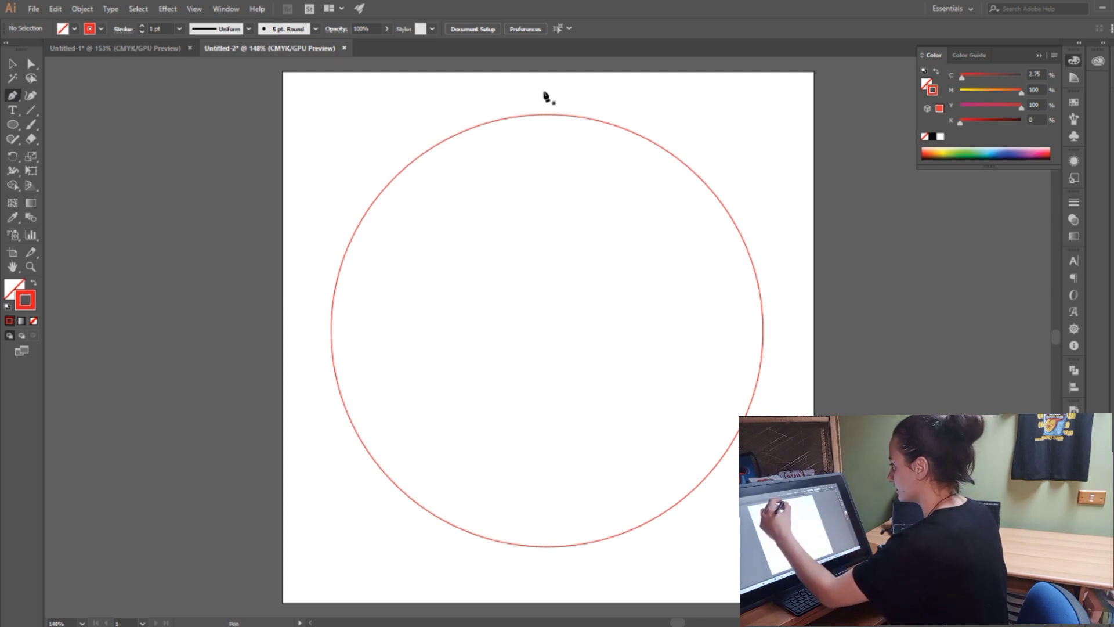
{"action": "left_click", "coordinate": [545, 89]}
{"action": "left_click", "coordinate": [545, 338], "text": "shift"}
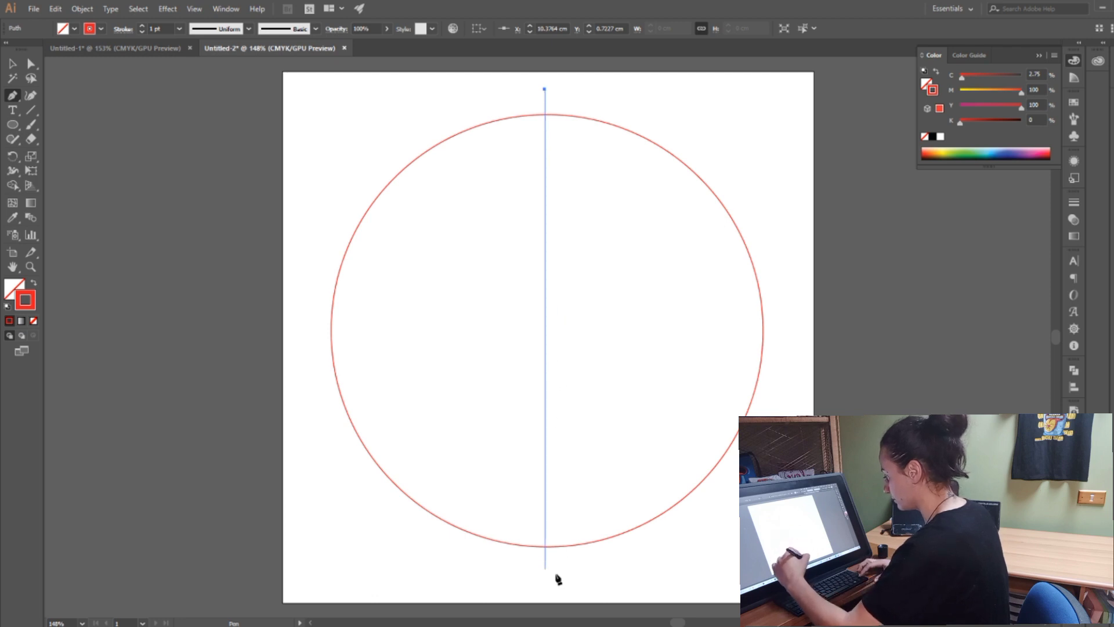
{"action": "left_click", "coordinate": [554, 580], "text": "shift"}
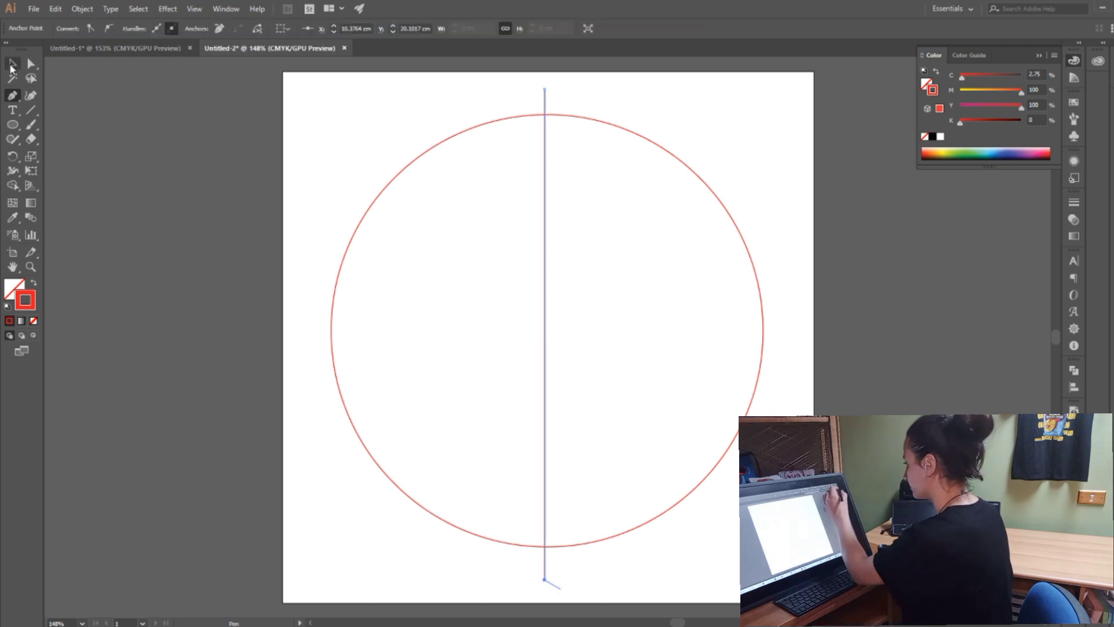
{"action": "left_click", "coordinate": [13, 65]}
{"action": "left_click", "coordinate": [203, 427]}
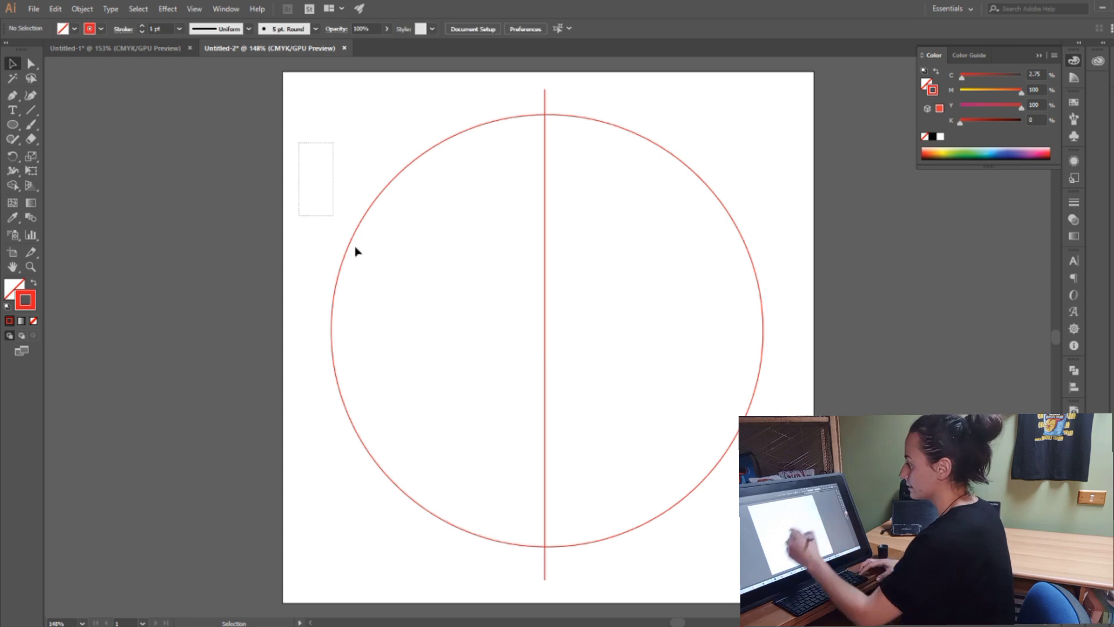
Centre the circle and line horizontally and vertically on the artboard
{"action": "left_click_drag", "start_coordinate": [355, 251], "coordinate": [684, 398]}
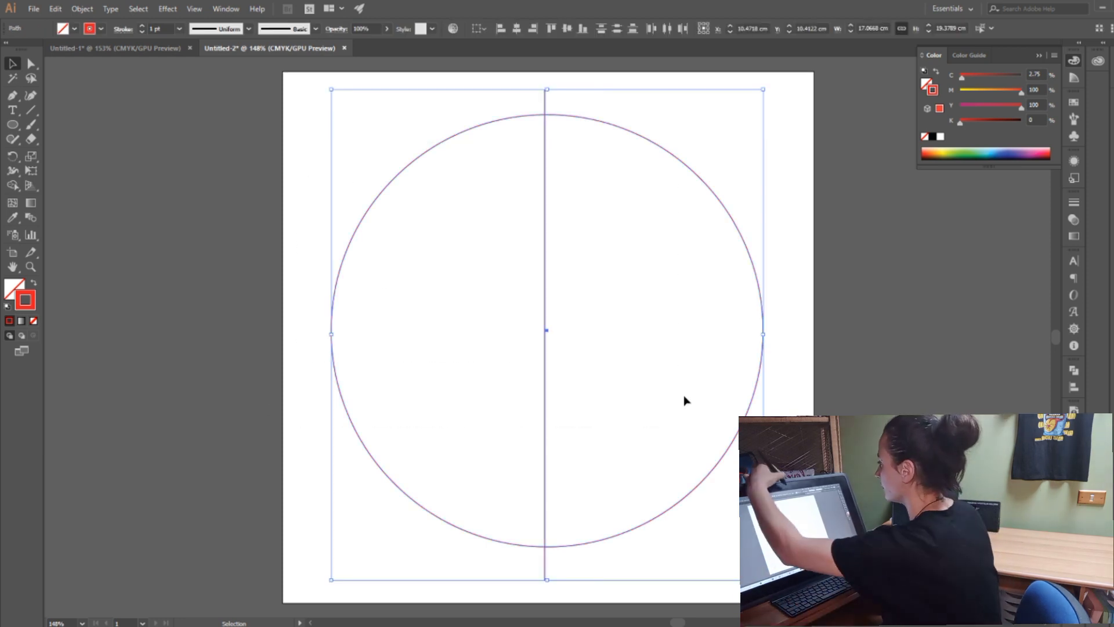
{"action": "left_click", "coordinate": [484, 28]}
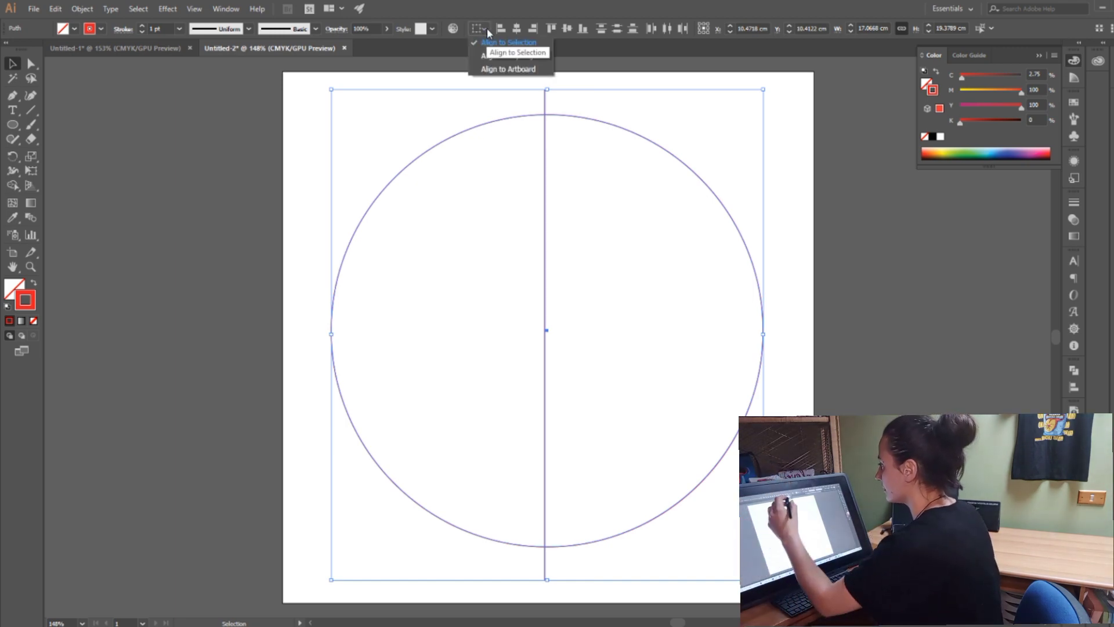
{"action": "left_click", "coordinate": [524, 74]}
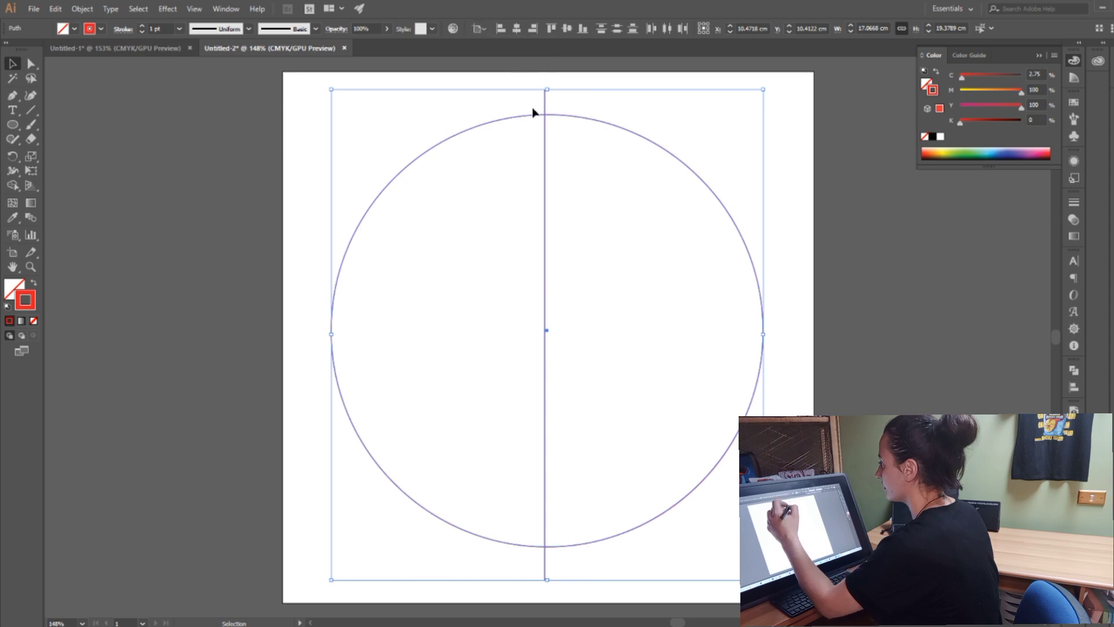
{"action": "left_click", "coordinate": [516, 29]}
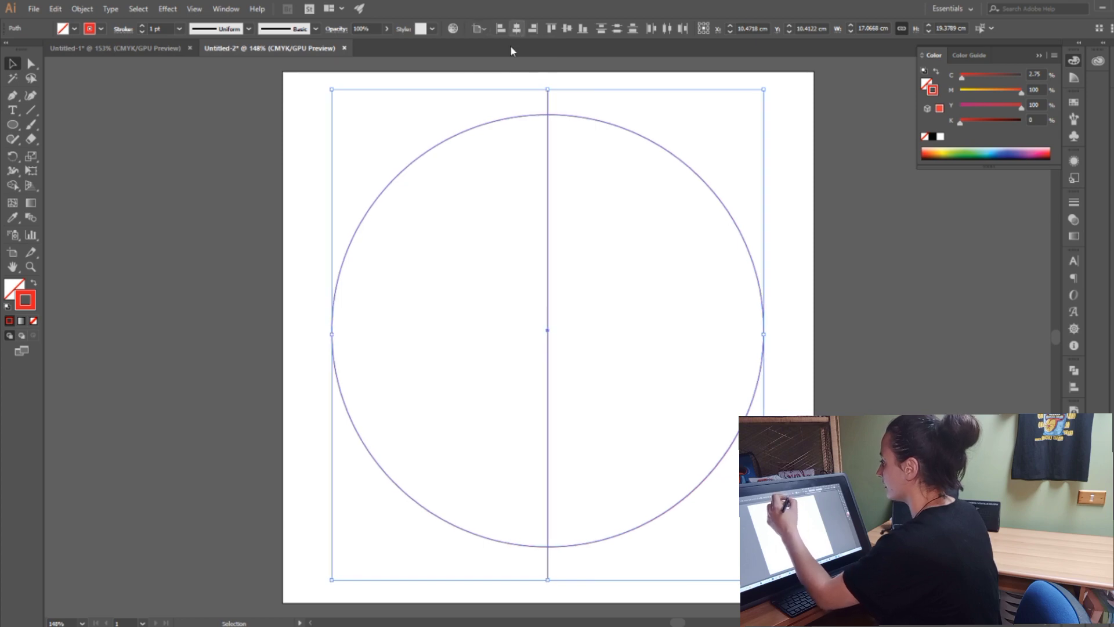
{"action": "left_click", "coordinate": [566, 29]}
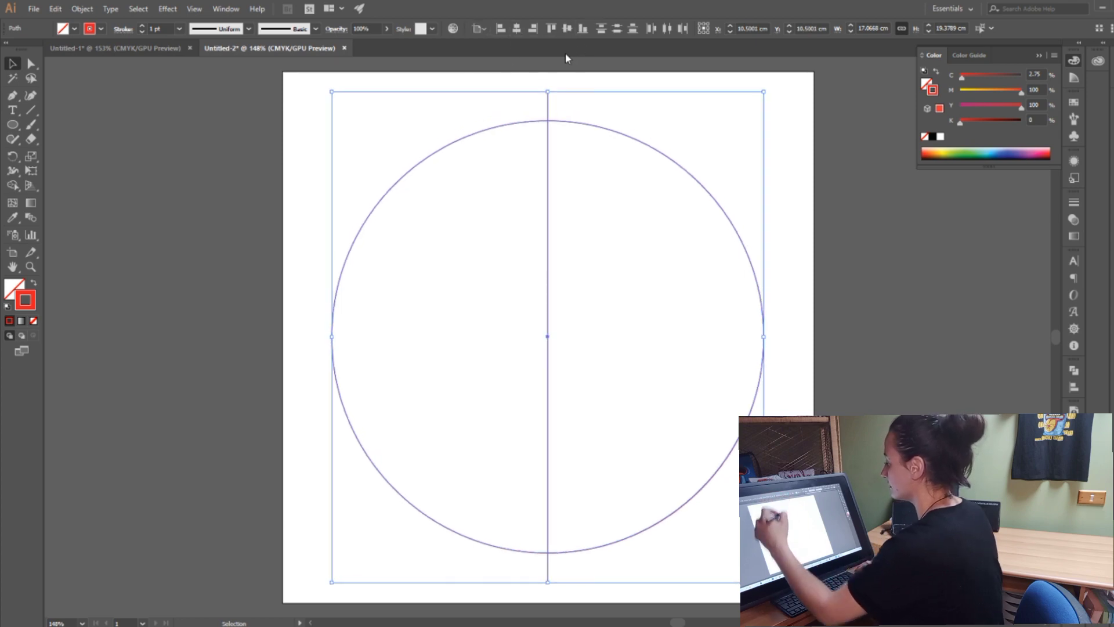
{"action": "key", "text": "ctrl+shift+a"}
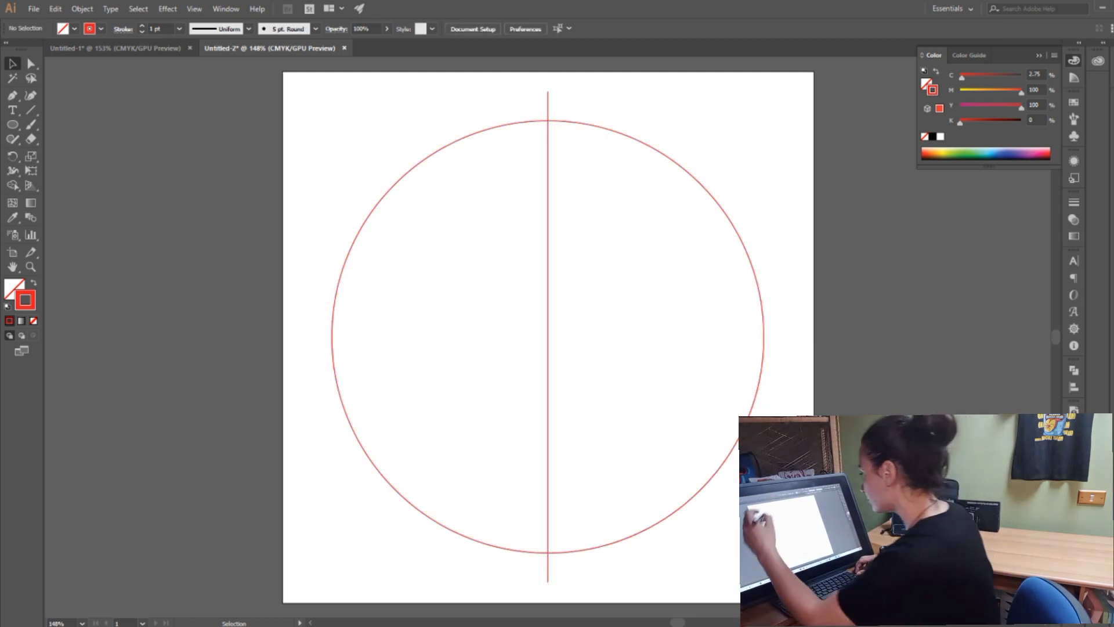
Add a copy of the vertical line rotated 18°, then deselect and close the Color panel
{"action": "left_click_drag", "start_coordinate": [564, 102], "coordinate": [563, 106]}
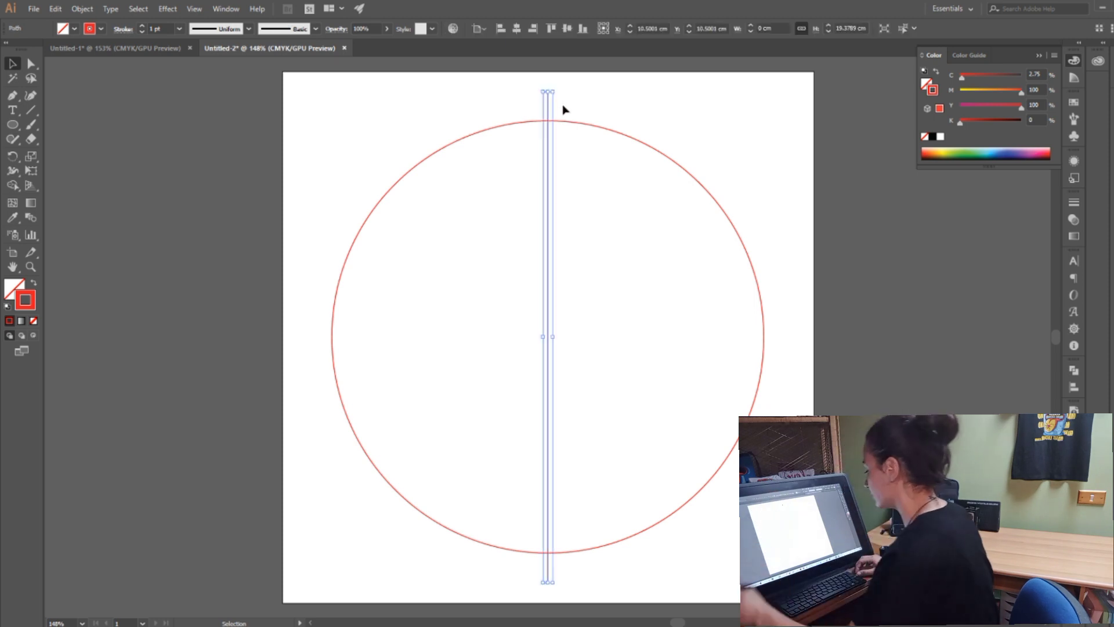
{"action": "double_click", "coordinate": [20, 157]}
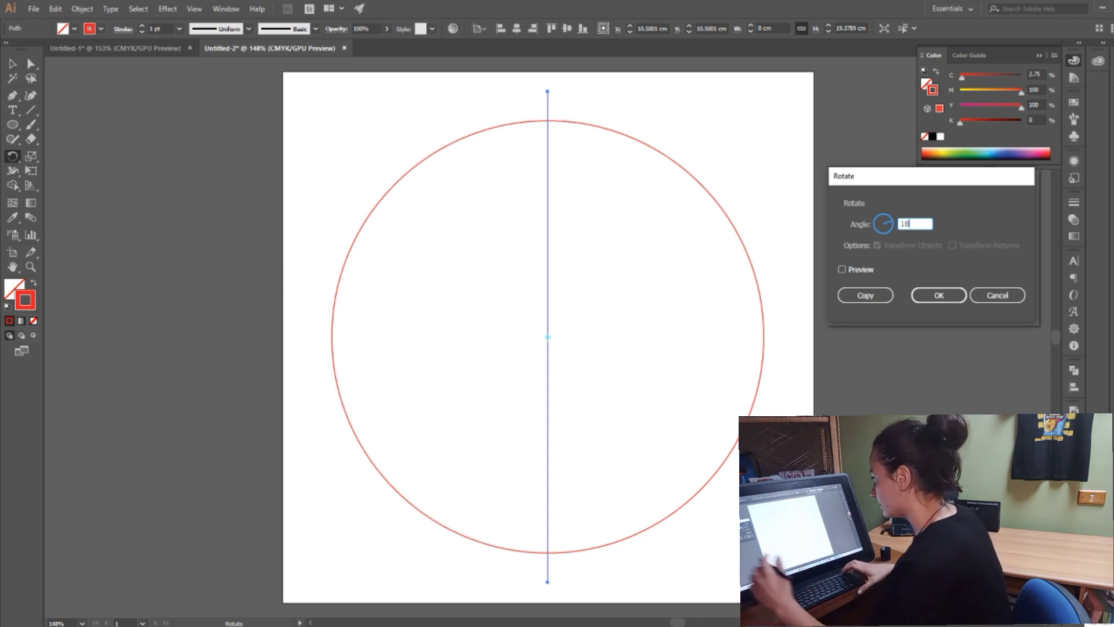
{"action": "left_click", "coordinate": [841, 269]}
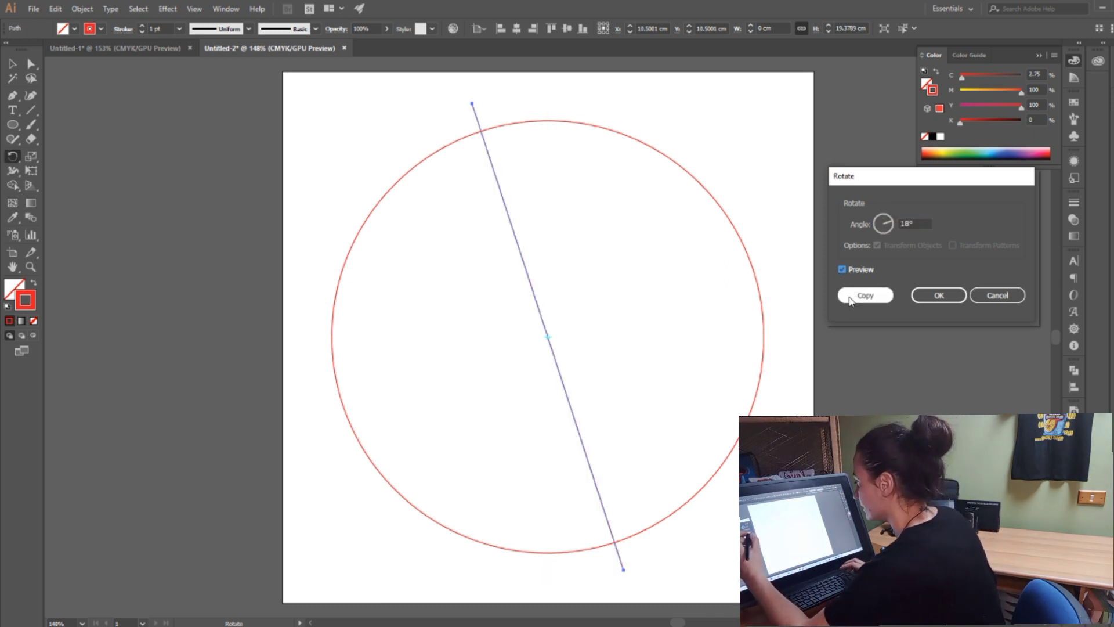
{"action": "left_click", "coordinate": [871, 295]}
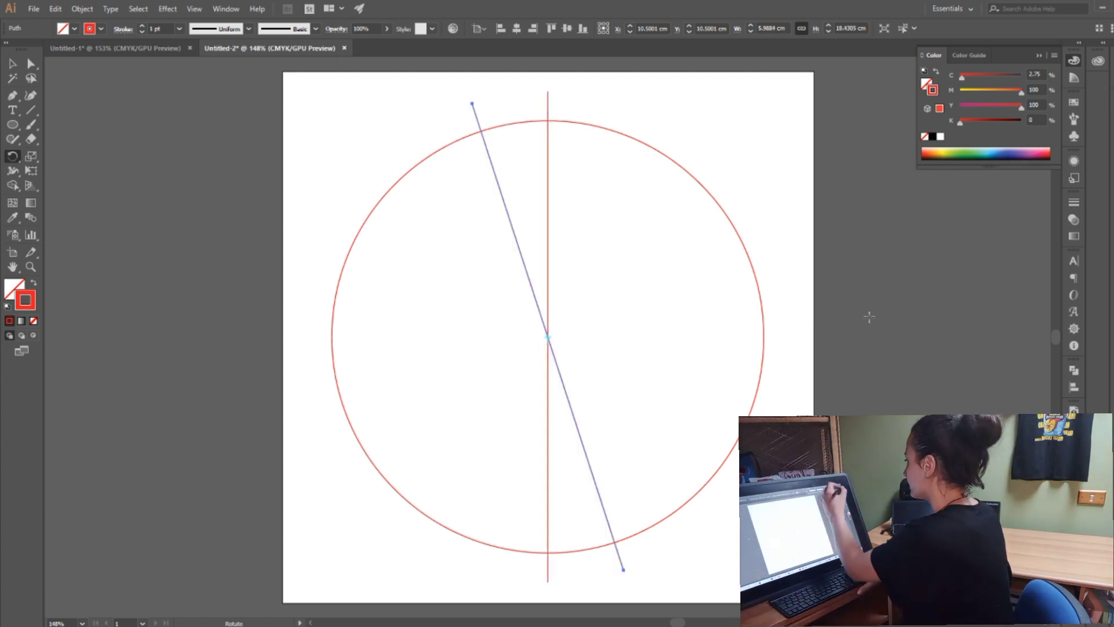
{"action": "left_click", "coordinate": [13, 64]}
{"action": "left_click", "coordinate": [88, 158]}
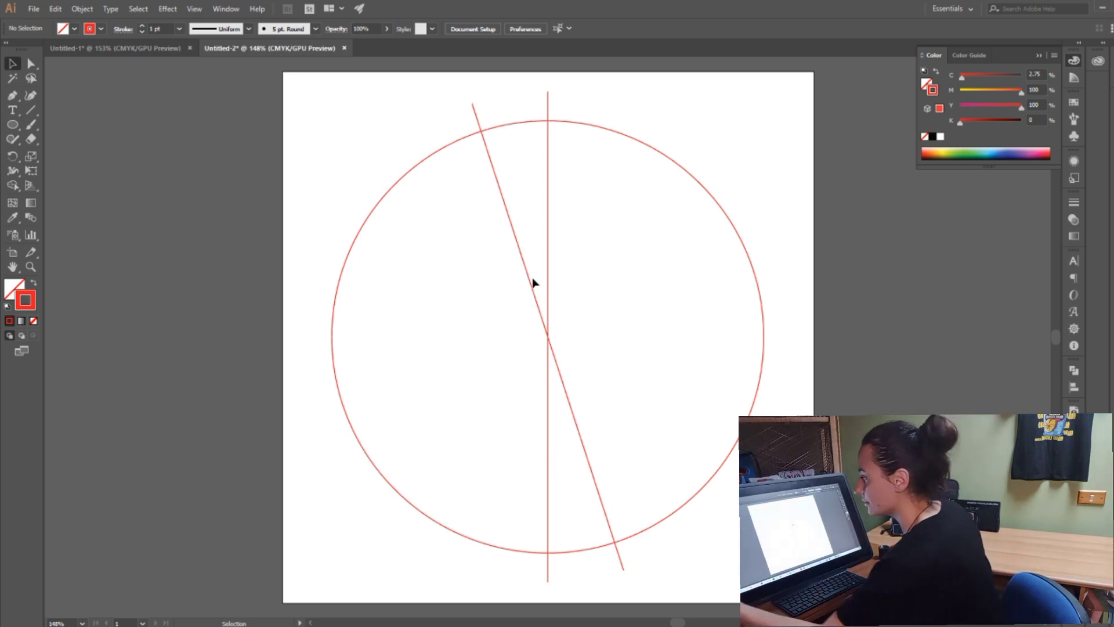
{"action": "key", "text": "F6"}
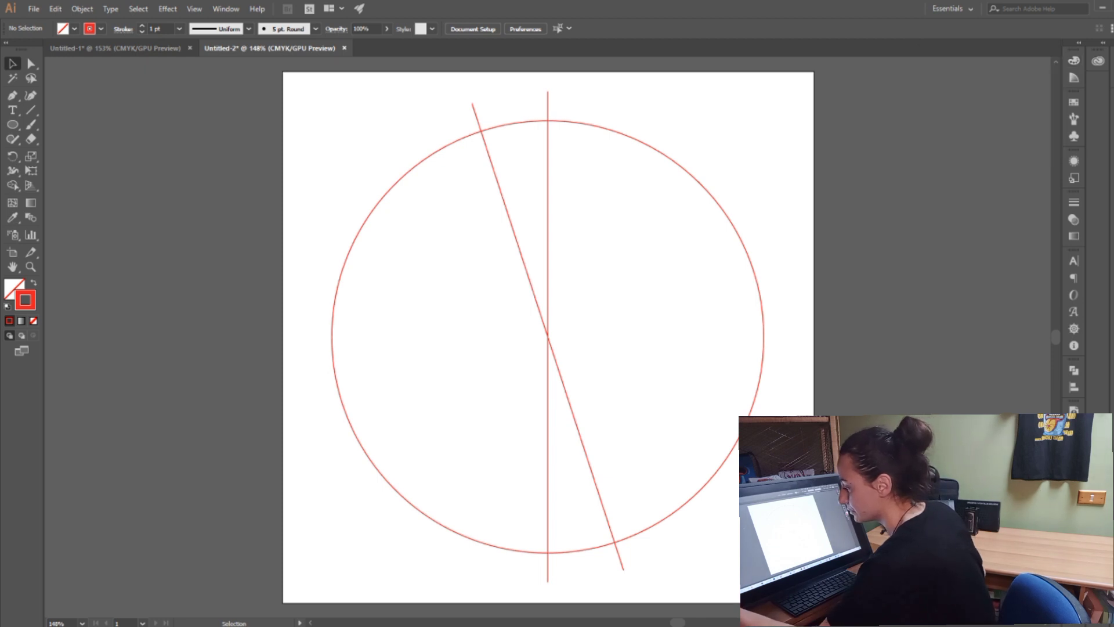
Check the Layers panel, then bring up the save dialog for the document
{"action": "key", "text": "F7"}
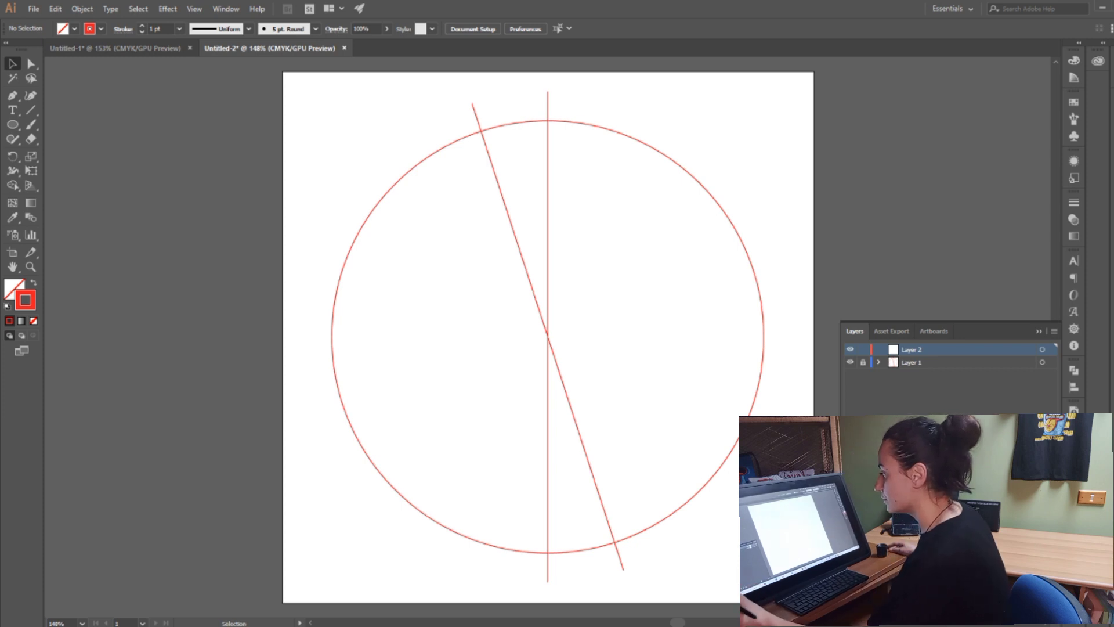
{"action": "left_click", "coordinate": [1039, 330]}
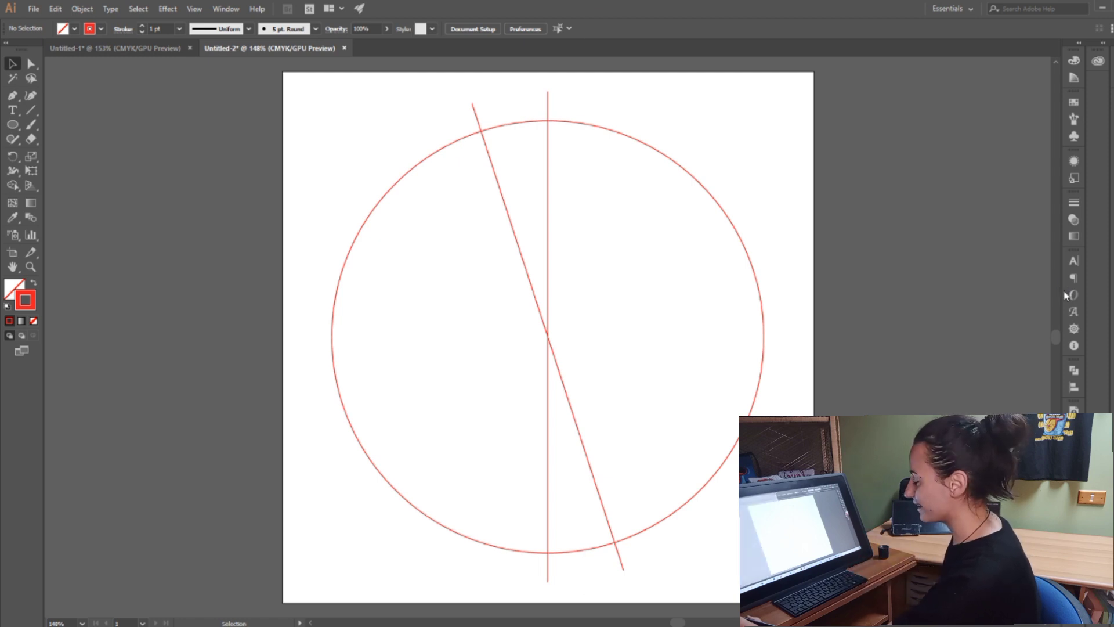
{"action": "key", "text": "ctrl+s"}
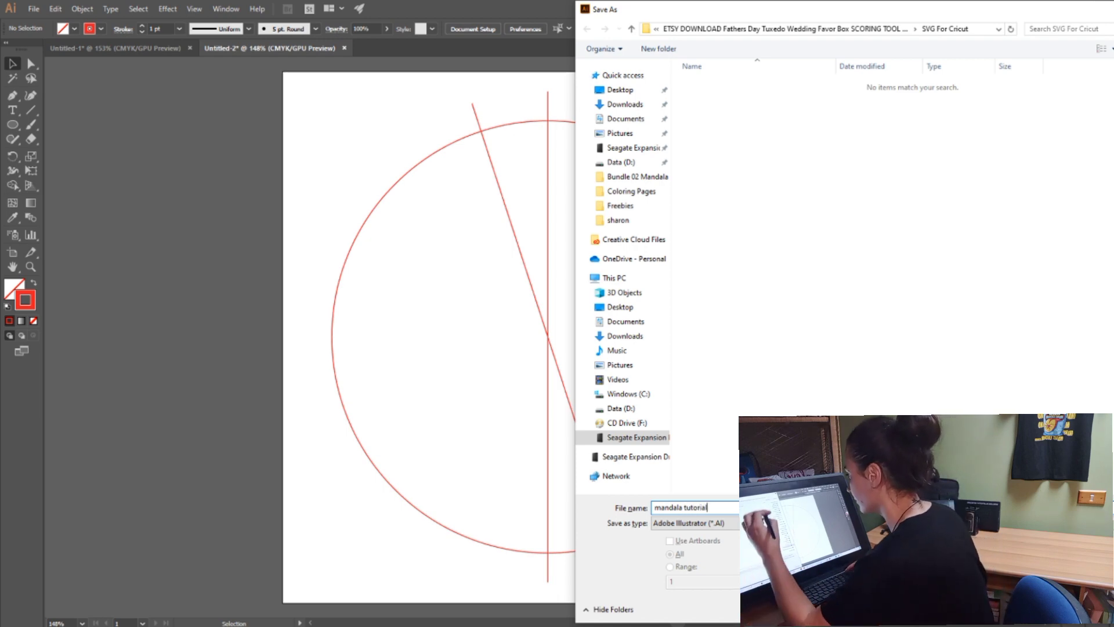
Save the file as mandala tutorial.ai in the Coloring Pages folder
{"action": "left_click", "coordinate": [652, 194]}
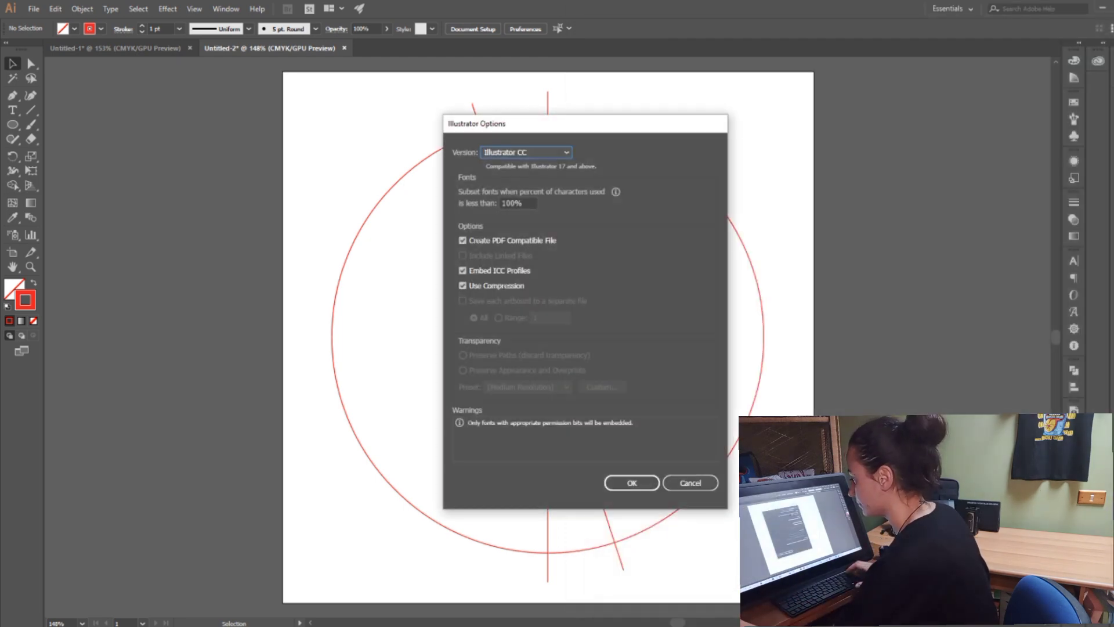
{"action": "left_click", "coordinate": [638, 482]}
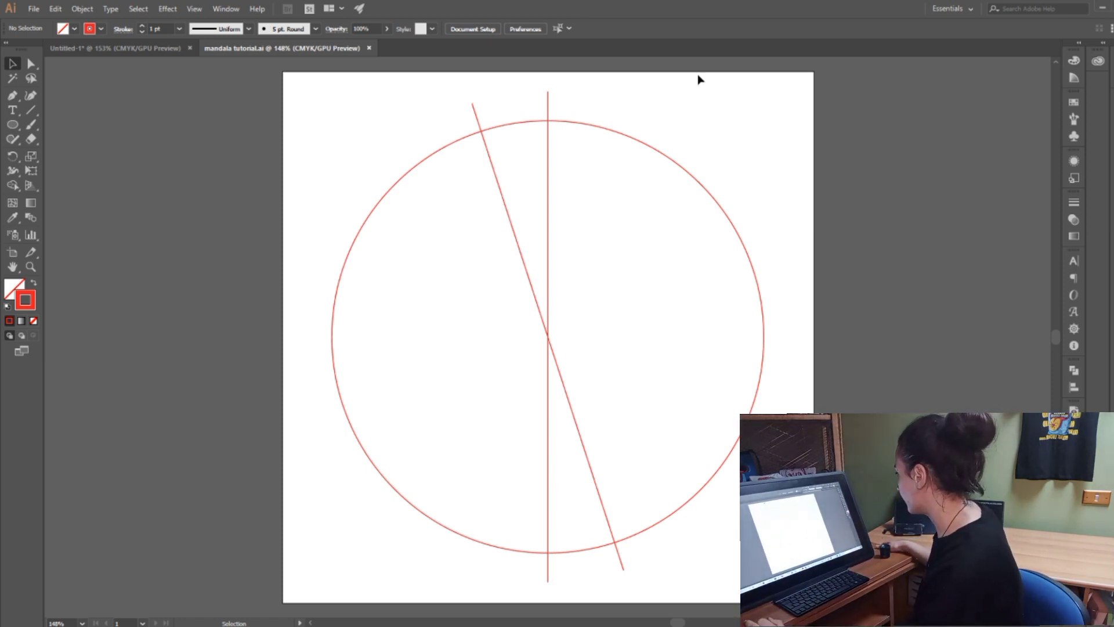
Set the fill to None while keeping a black stroke
{"action": "left_click", "coordinate": [9, 307]}
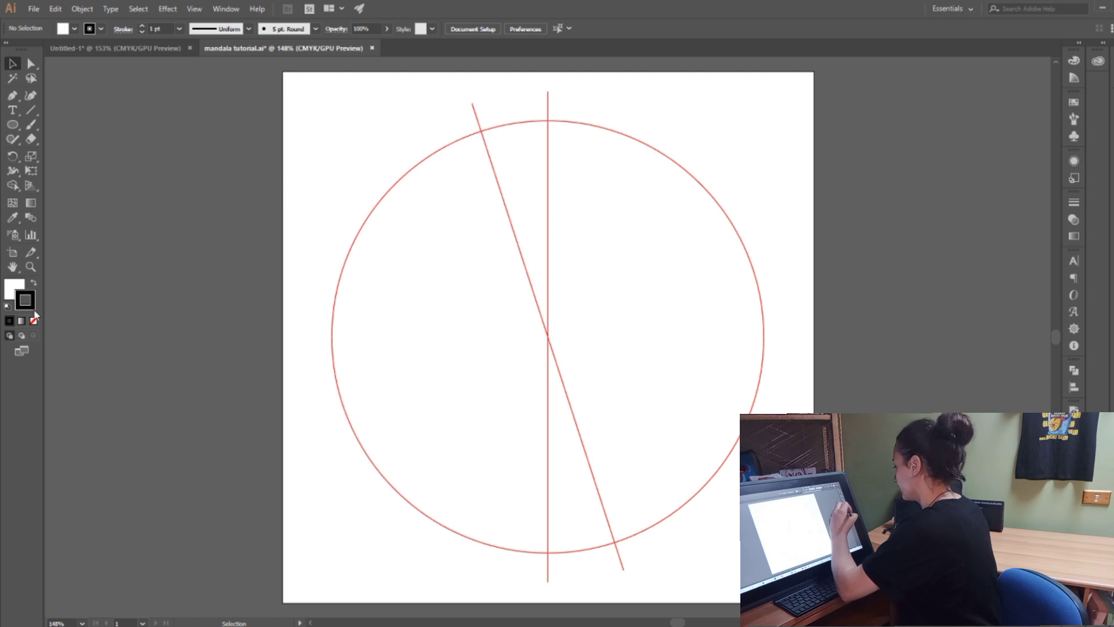
{"action": "left_click", "coordinate": [14, 285]}
{"action": "left_click", "coordinate": [33, 321]}
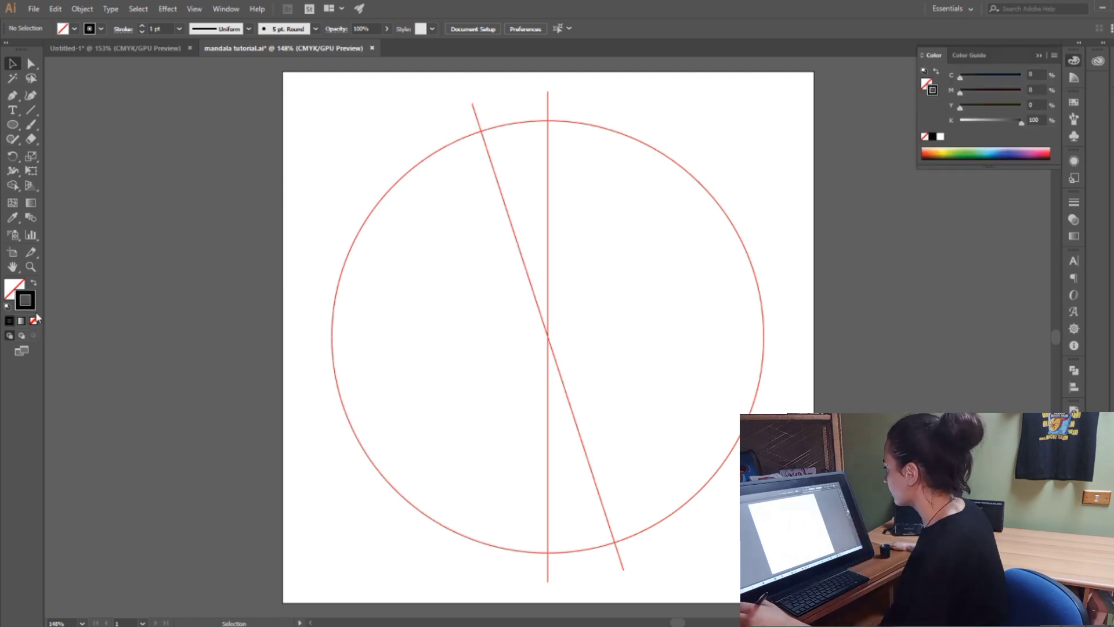
Create a 4 pt calligraphic brush with Pressure size variation of 4 pt
{"action": "left_click", "coordinate": [318, 29]}
{"action": "left_click", "coordinate": [286, 123]}
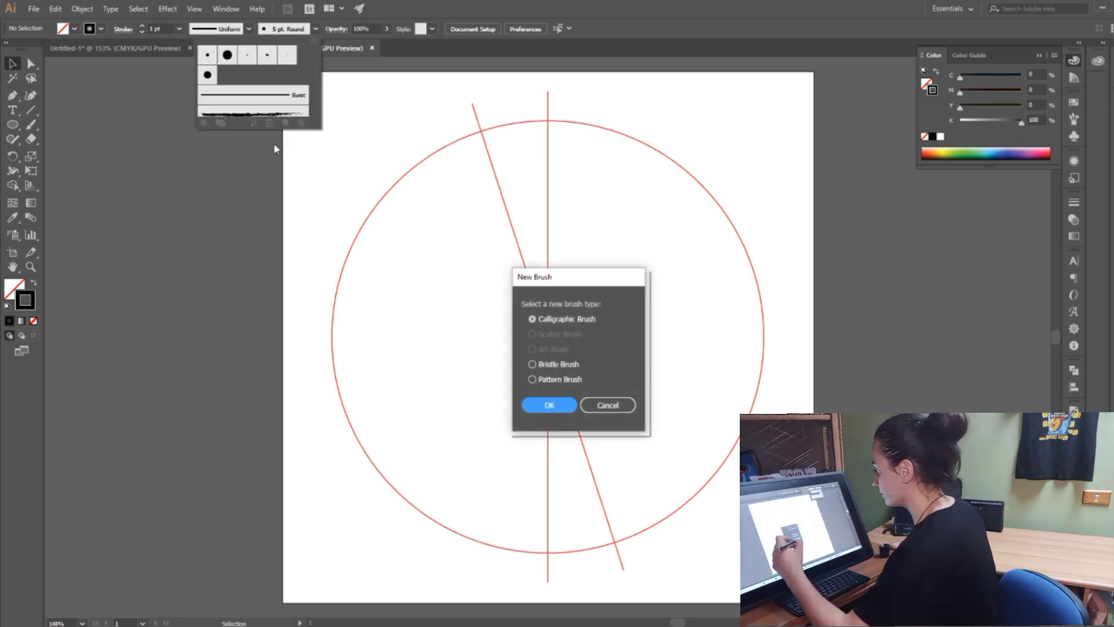
{"action": "left_click", "coordinate": [550, 405]}
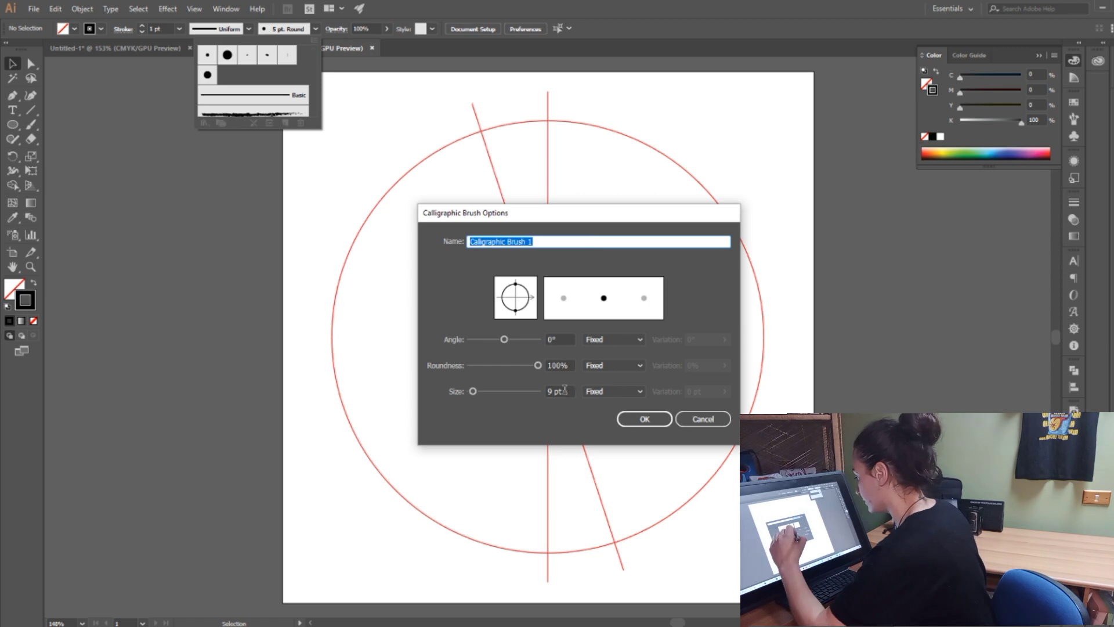
{"action": "left_click", "coordinate": [565, 390]}
{"action": "key", "text": "Down"}
{"action": "key", "text": "Down"}
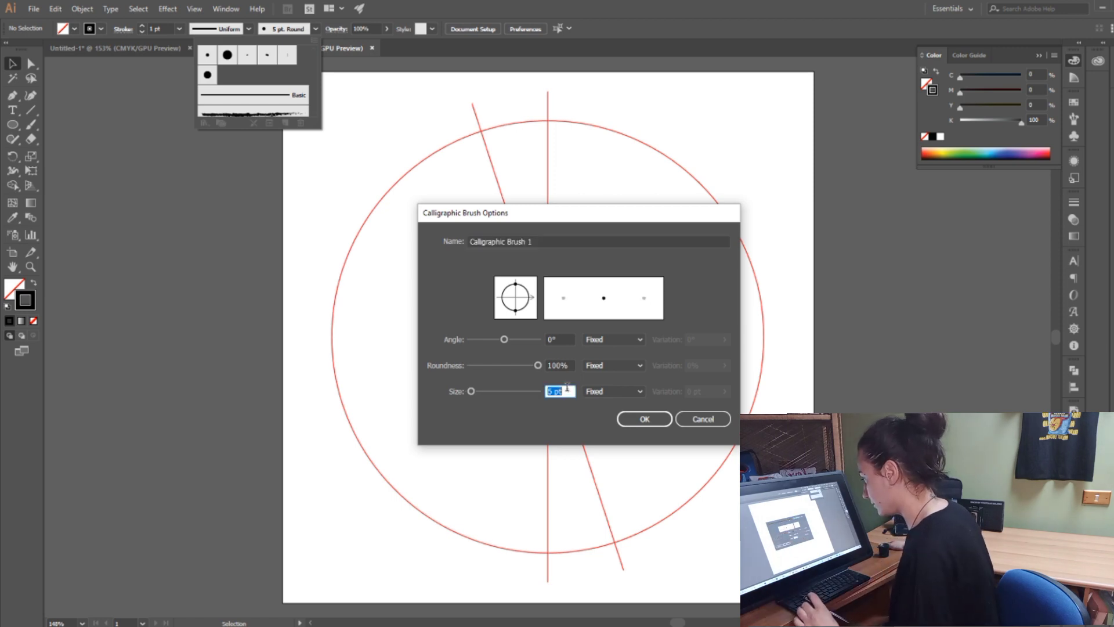
{"action": "left_click", "coordinate": [636, 392]}
{"action": "left_click", "coordinate": [609, 432]}
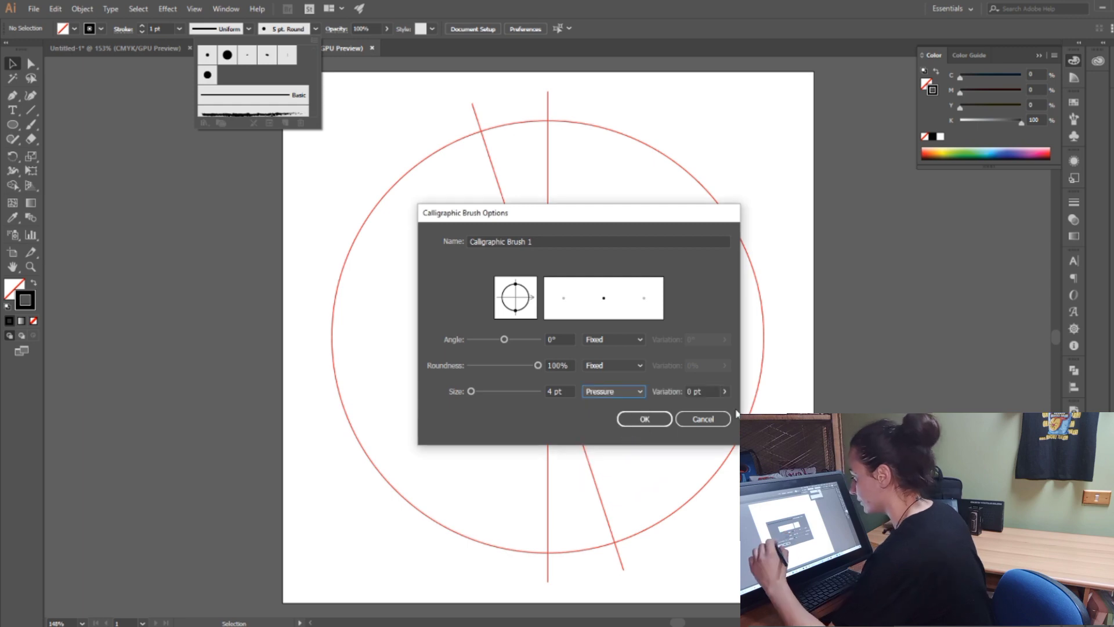
{"action": "left_click", "coordinate": [726, 392]}
{"action": "left_click_drag", "start_coordinate": [682, 406], "coordinate": [722, 406]}
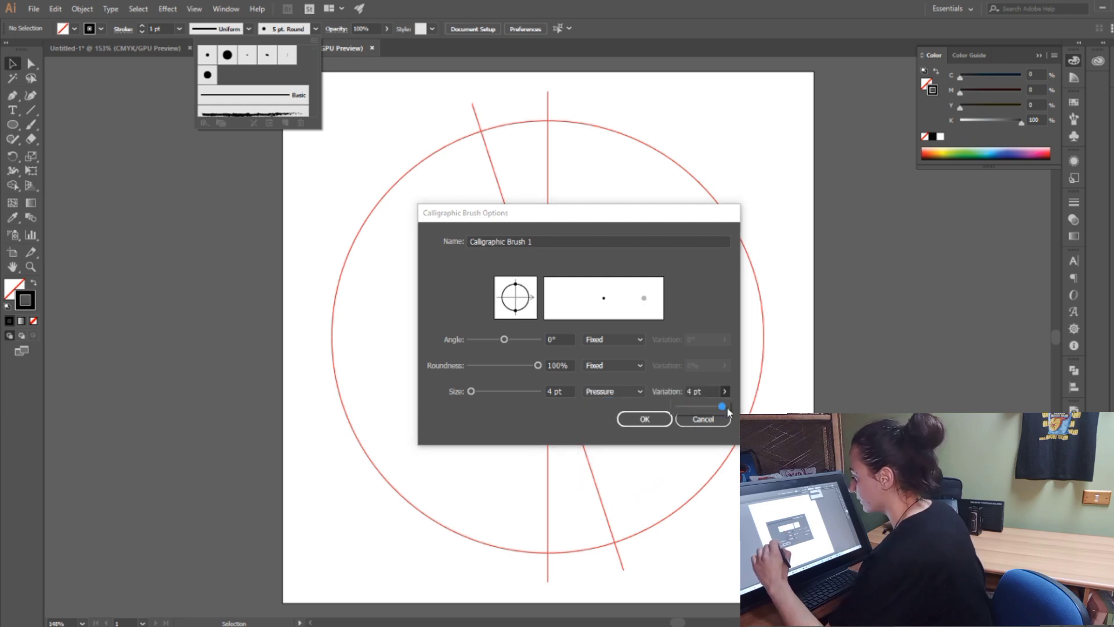
{"action": "left_click", "coordinate": [656, 423]}
{"action": "left_click", "coordinate": [656, 423]}
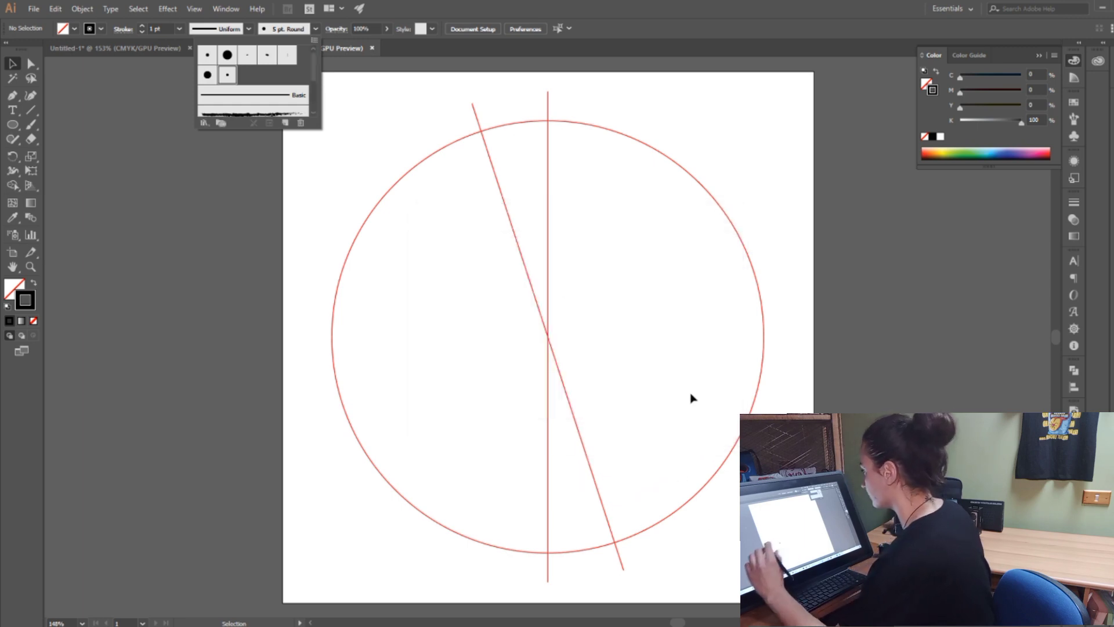
{"action": "left_click", "coordinate": [28, 135]}
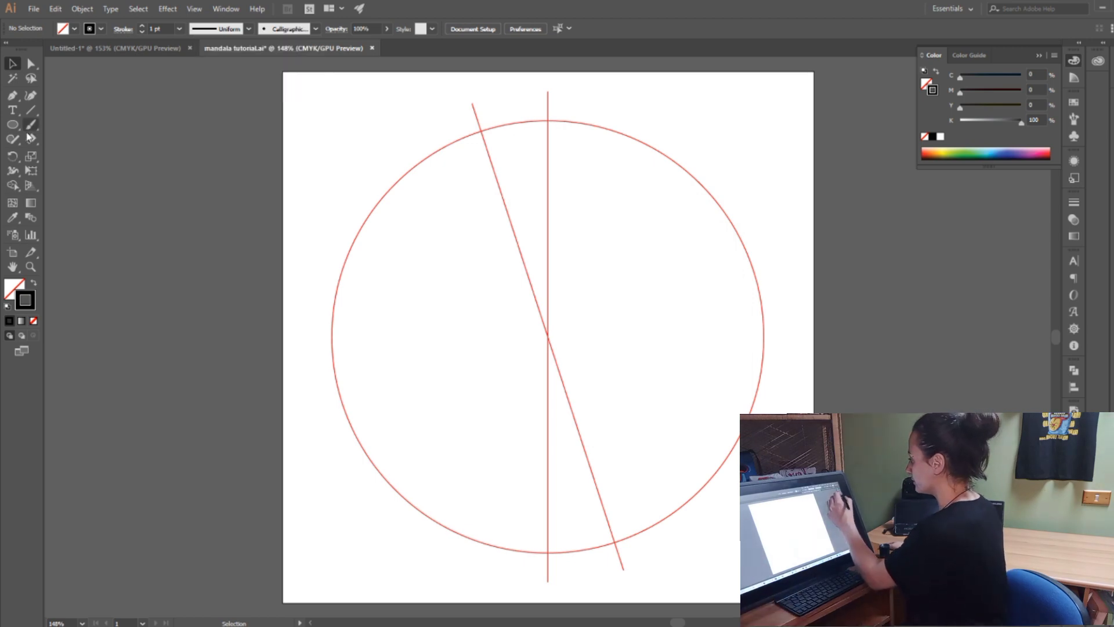
Paint a few black test strokes with the Paintbrush near the circle's top
{"action": "left_click", "coordinate": [32, 123]}
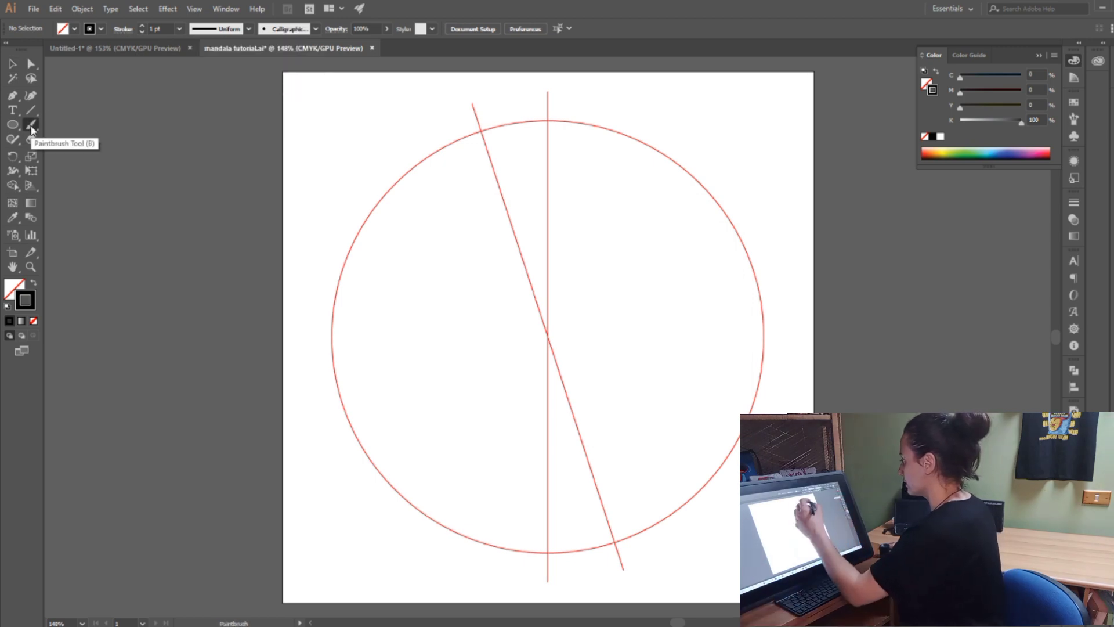
{"action": "mouse_move", "coordinate": [296, 193]}
{"action": "left_mouse_down"}
{"action": "mouse_move", "coordinate": [359, 126]}
{"action": "mouse_move", "coordinate": [392, 138]}
{"action": "left_mouse_up"}
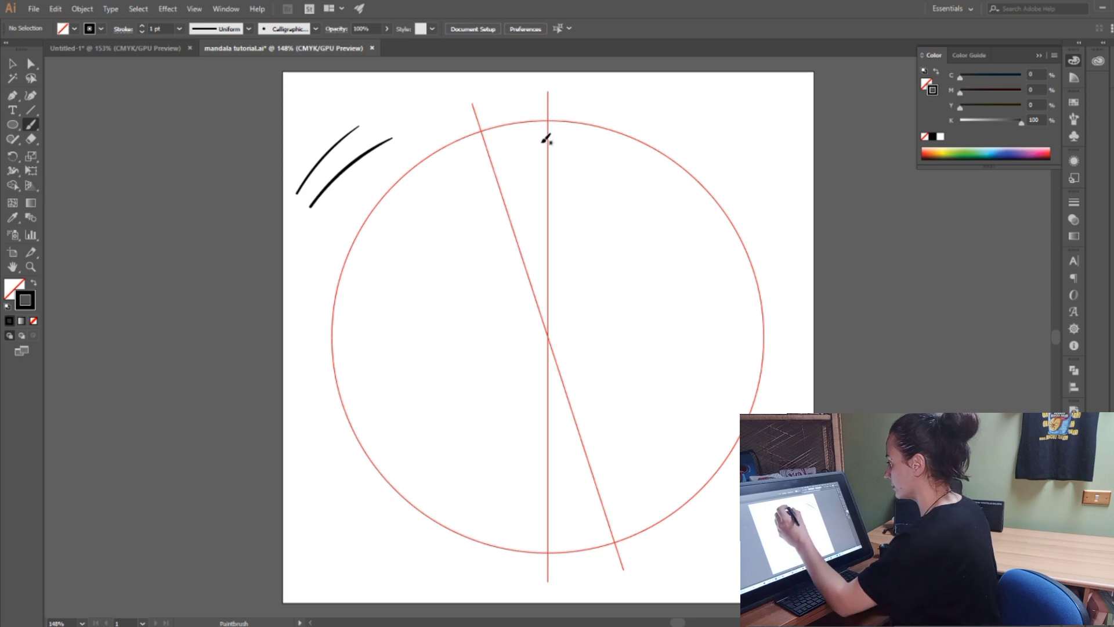
{"action": "left_click_drag", "start_coordinate": [543, 145], "coordinate": [586, 218]}
{"action": "mouse_move", "coordinate": [530, 285]}
{"action": "left_mouse_down"}
{"action": "mouse_move", "coordinate": [568, 248]}
{"action": "mouse_move", "coordinate": [565, 234]}
{"action": "left_mouse_up"}
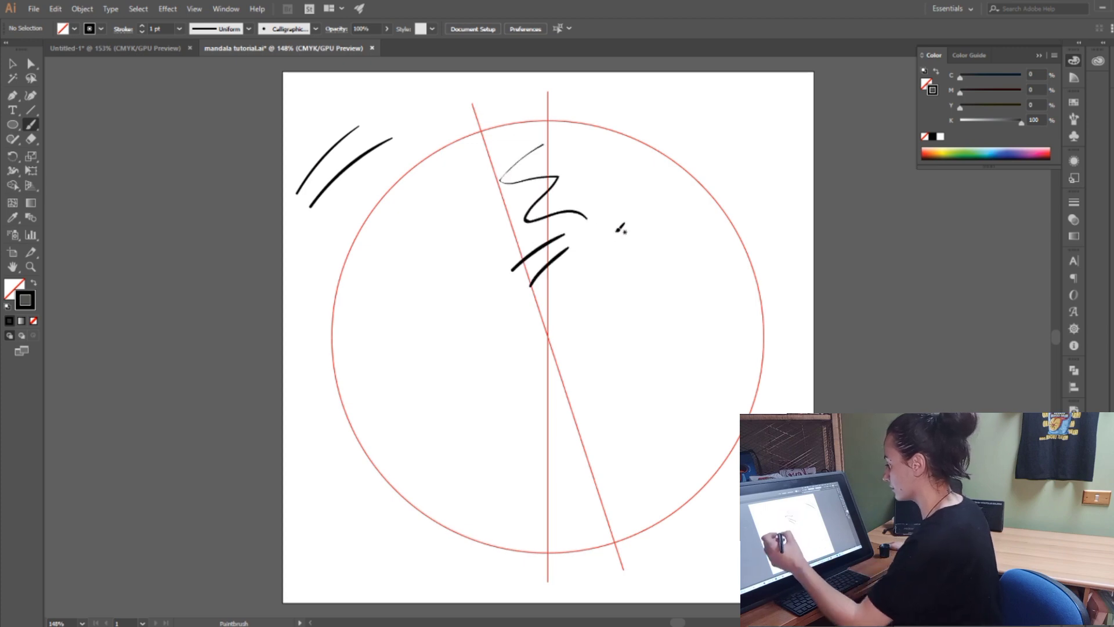
Marquee-select the black test strokes and delete them
{"action": "key", "text": "v"}
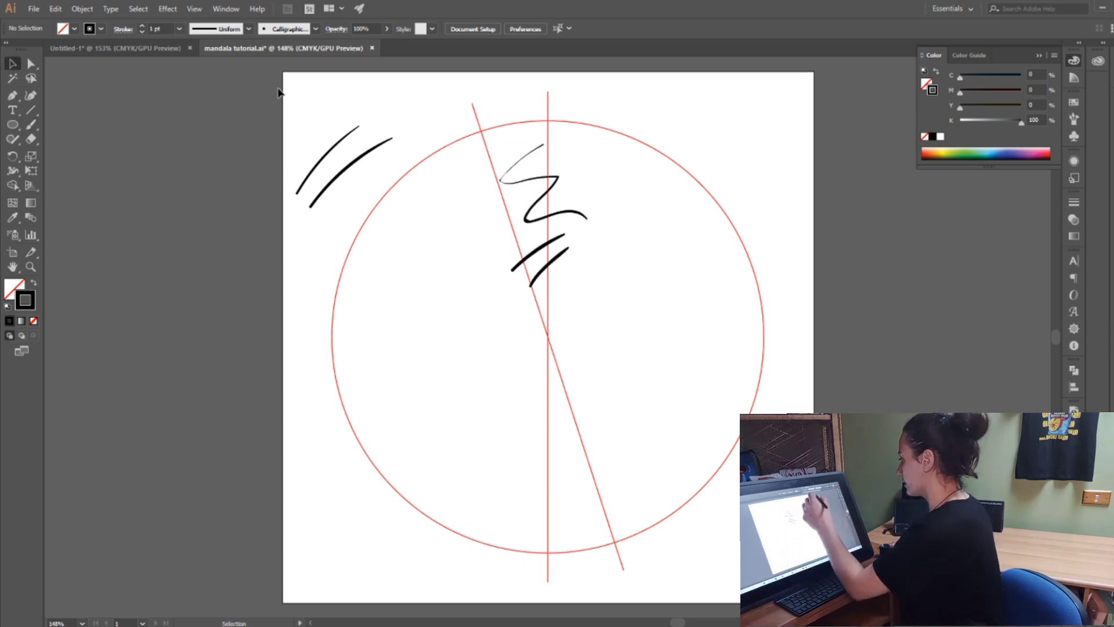
{"action": "left_click_drag", "start_coordinate": [283, 105], "coordinate": [666, 366]}
{"action": "key", "text": "Delete"}
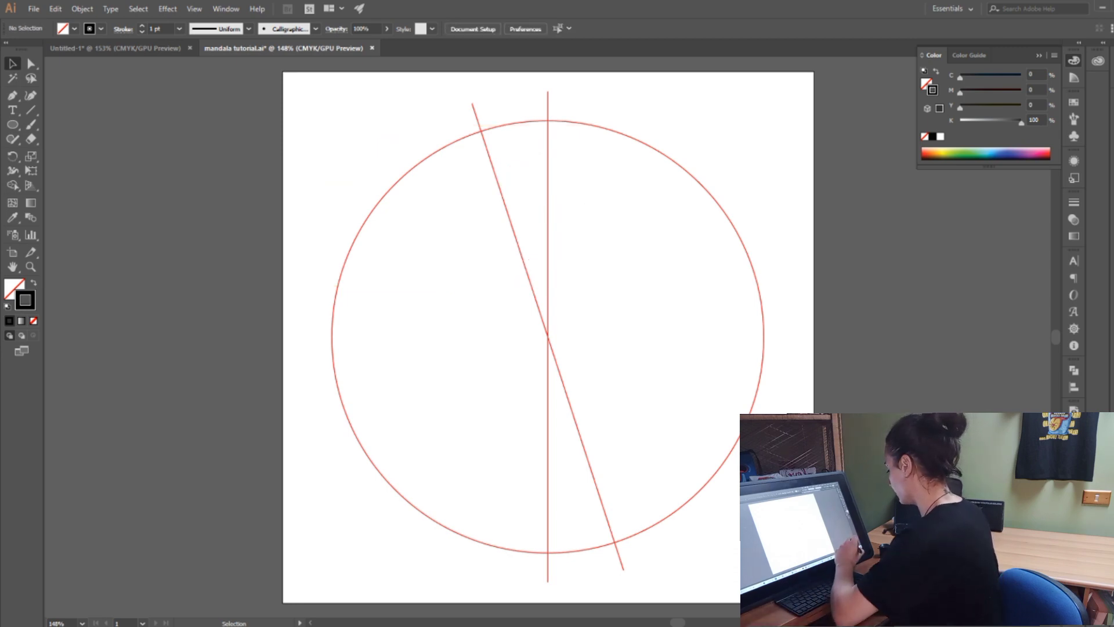
Zoom to 200% and set the stroke weight to 0.5 pt
{"action": "left_click", "coordinate": [81, 623]}
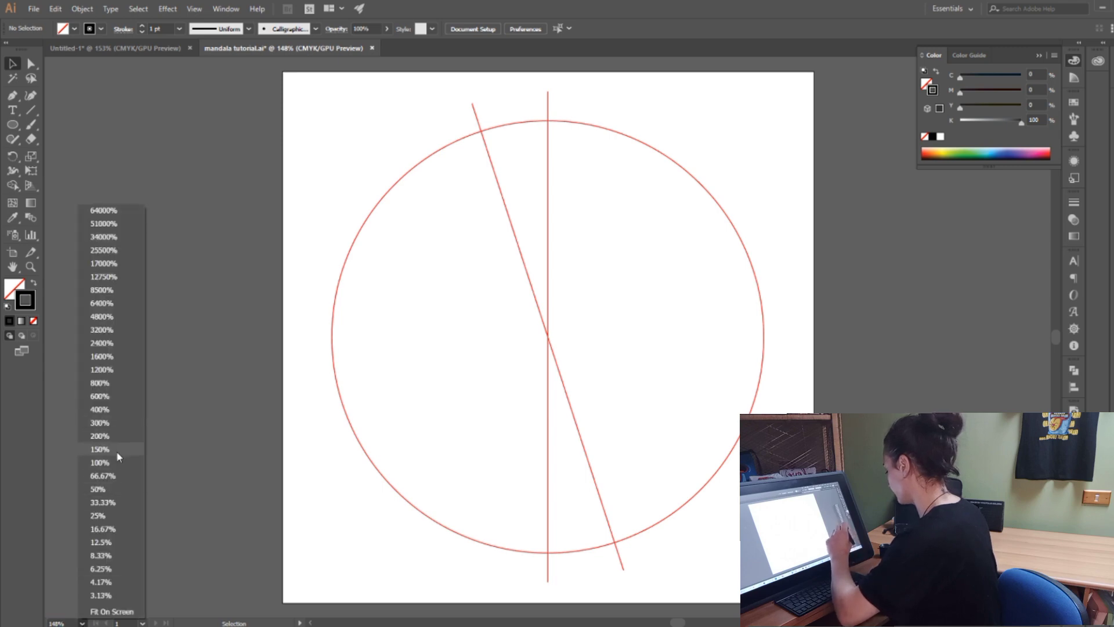
{"action": "left_click", "coordinate": [109, 436]}
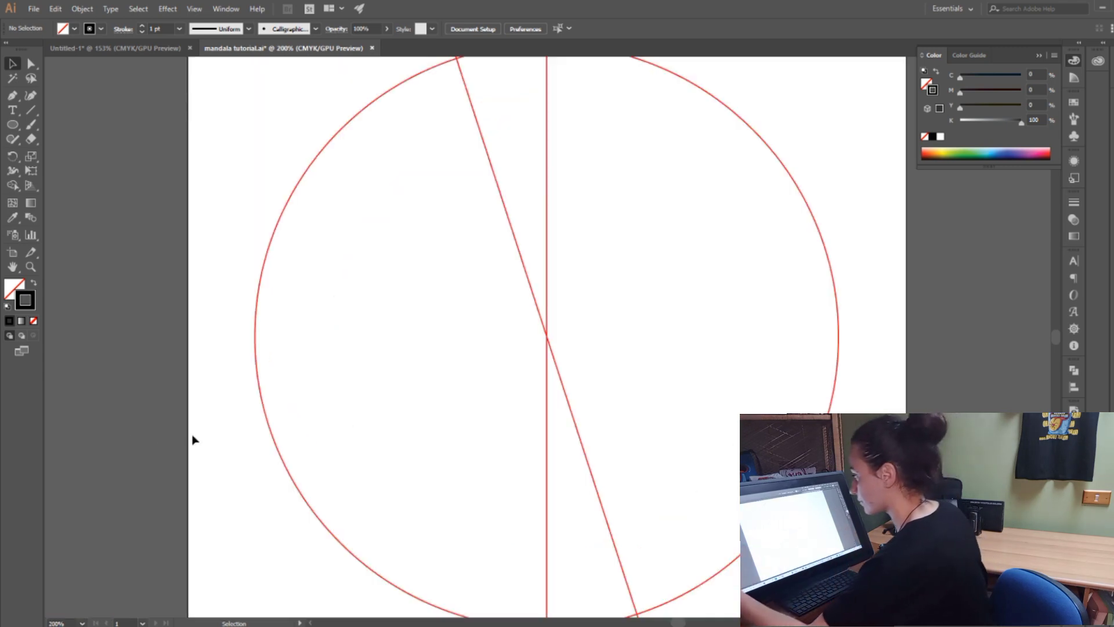
{"action": "scroll", "coordinate": [1056, 342], "scroll_direction": "up", "scroll_amount": 3}
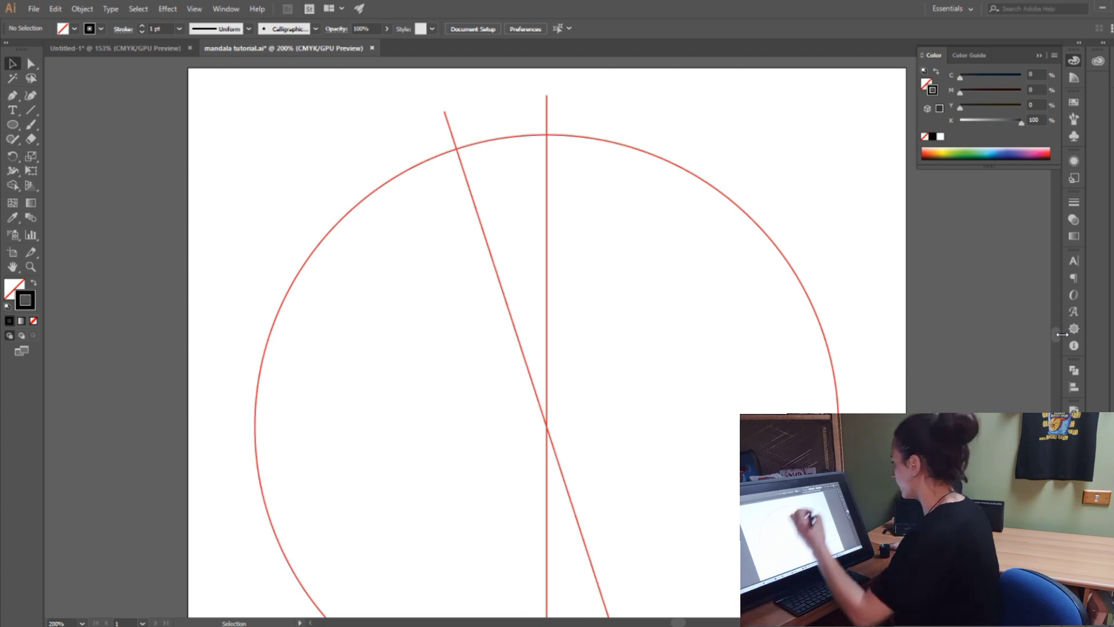
{"action": "left_click", "coordinate": [179, 28]}
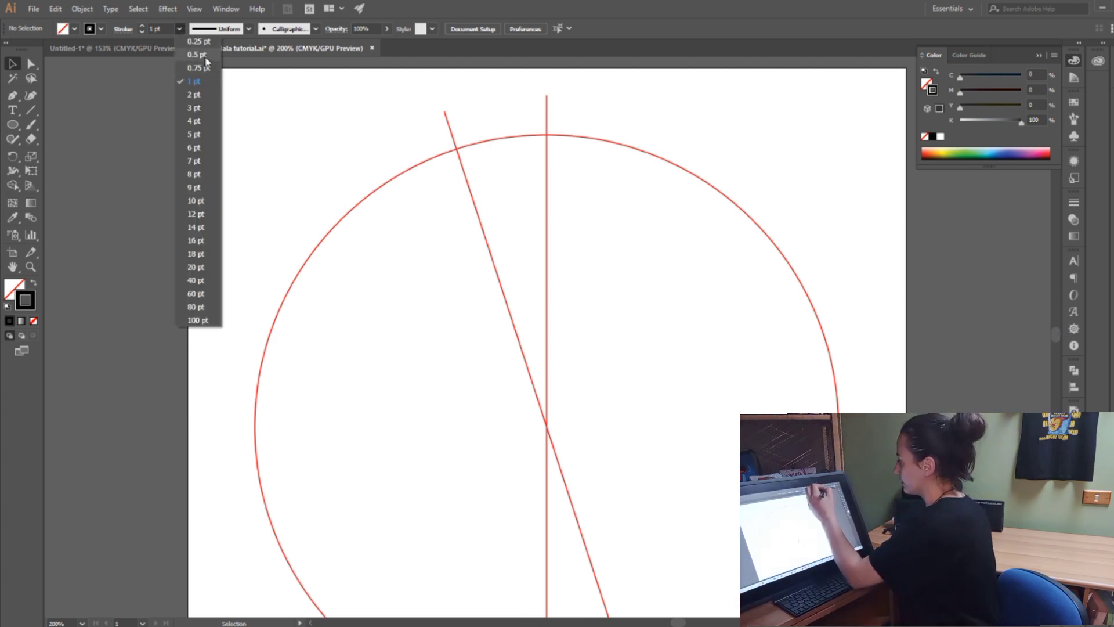
{"action": "left_click", "coordinate": [197, 55]}
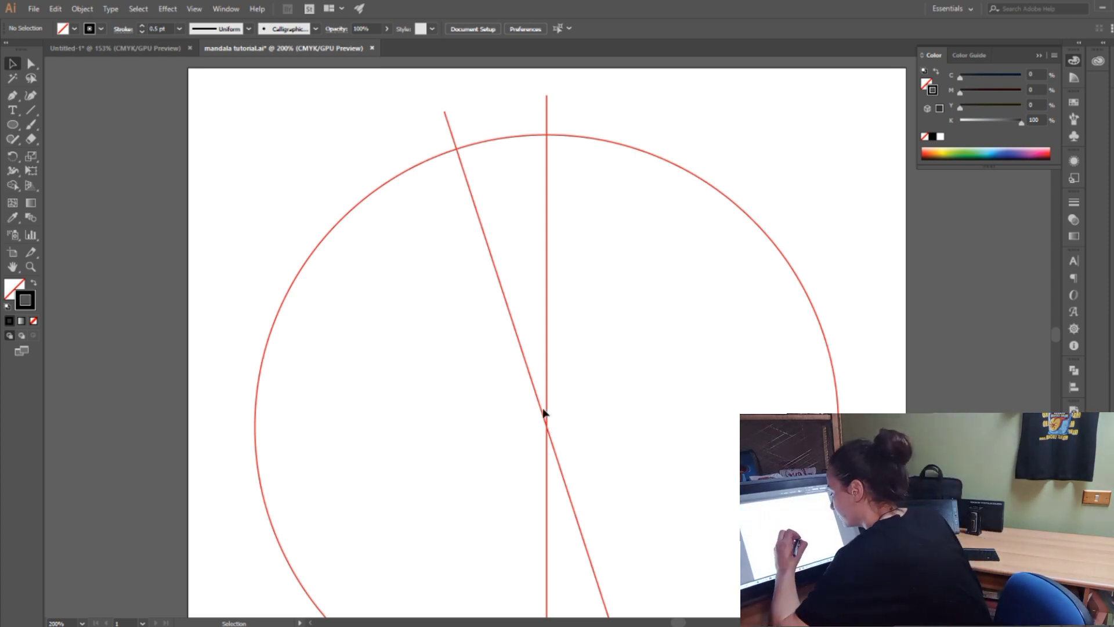
Paint a curling stroke off the slanted guide with a short stroke inside the curl
{"action": "left_click", "coordinate": [36, 126]}
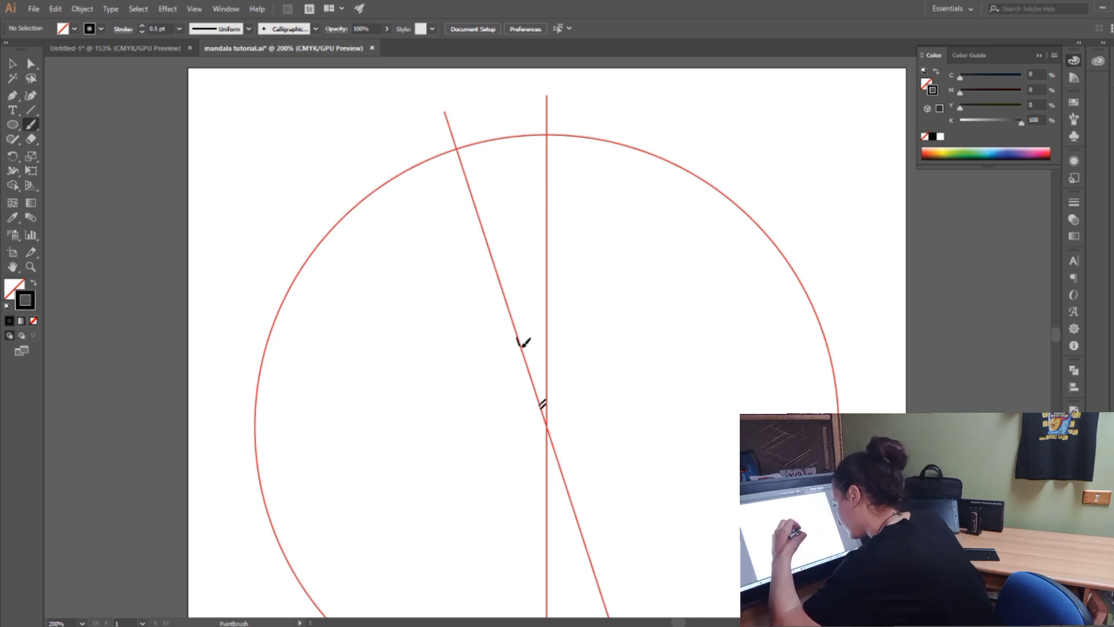
{"action": "mouse_move", "coordinate": [522, 346]}
{"action": "left_mouse_down"}
{"action": "mouse_move", "coordinate": [543, 366]}
{"action": "mouse_move", "coordinate": [542, 400]}
{"action": "left_mouse_up"}
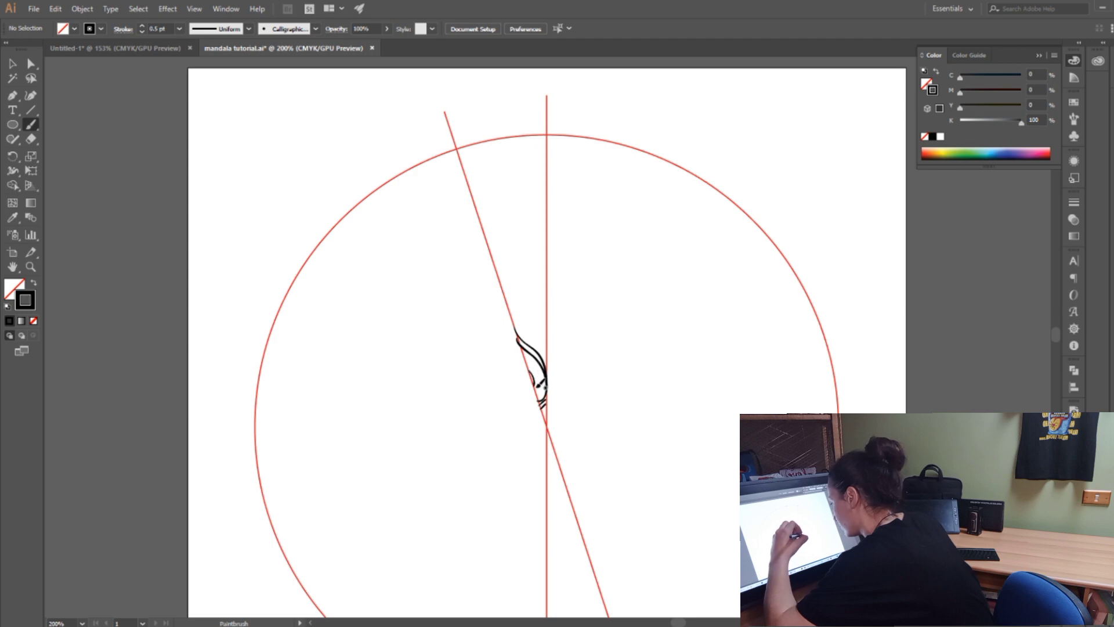
{"action": "left_click_drag", "start_coordinate": [542, 380], "coordinate": [536, 388]}
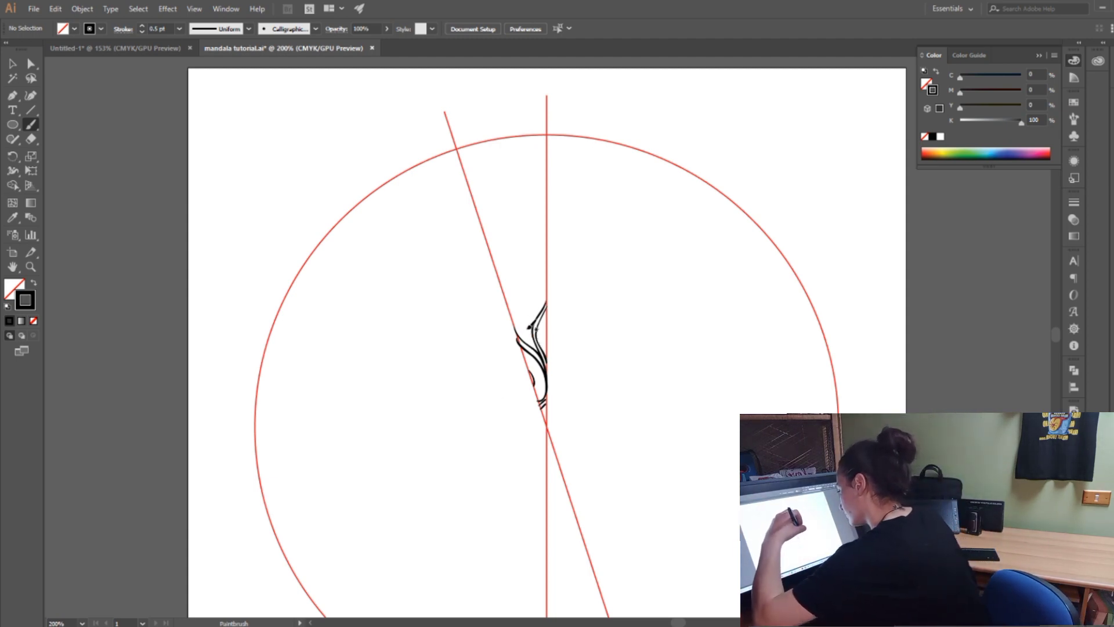
Add curved strokes, an accent and small arcs up along the slanted guide
{"action": "left_click_drag", "start_coordinate": [497, 260], "coordinate": [534, 316]}
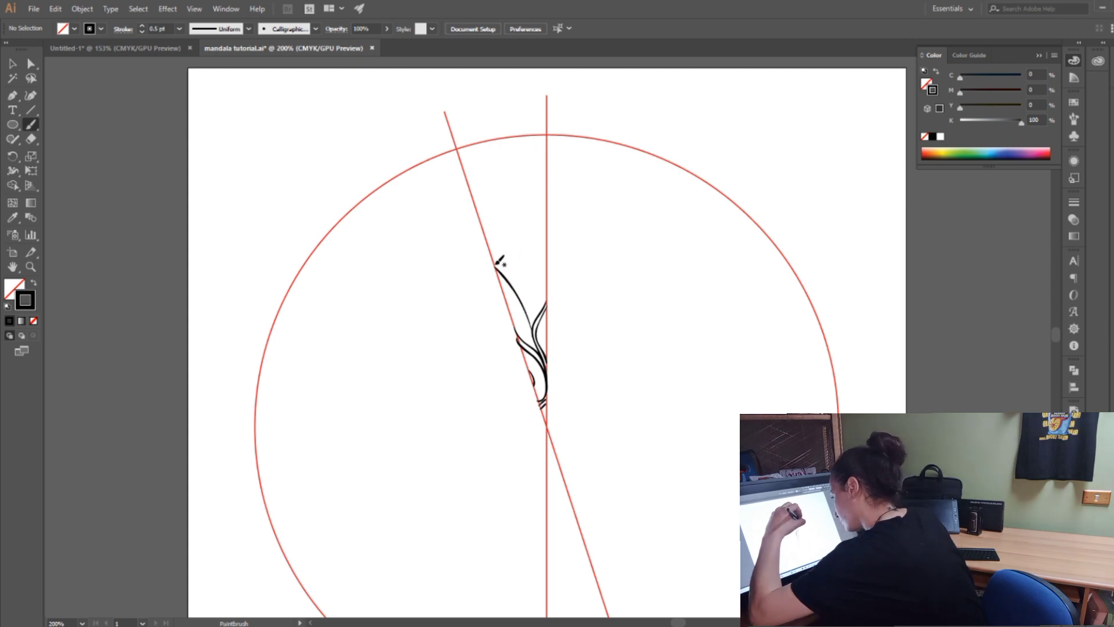
{"action": "mouse_move", "coordinate": [497, 261]}
{"action": "left_mouse_down"}
{"action": "mouse_move", "coordinate": [529, 318]}
{"action": "mouse_move", "coordinate": [499, 297]}
{"action": "mouse_move", "coordinate": [514, 317]}
{"action": "mouse_move", "coordinate": [513, 275]}
{"action": "mouse_move", "coordinate": [530, 343]}
{"action": "left_mouse_up"}
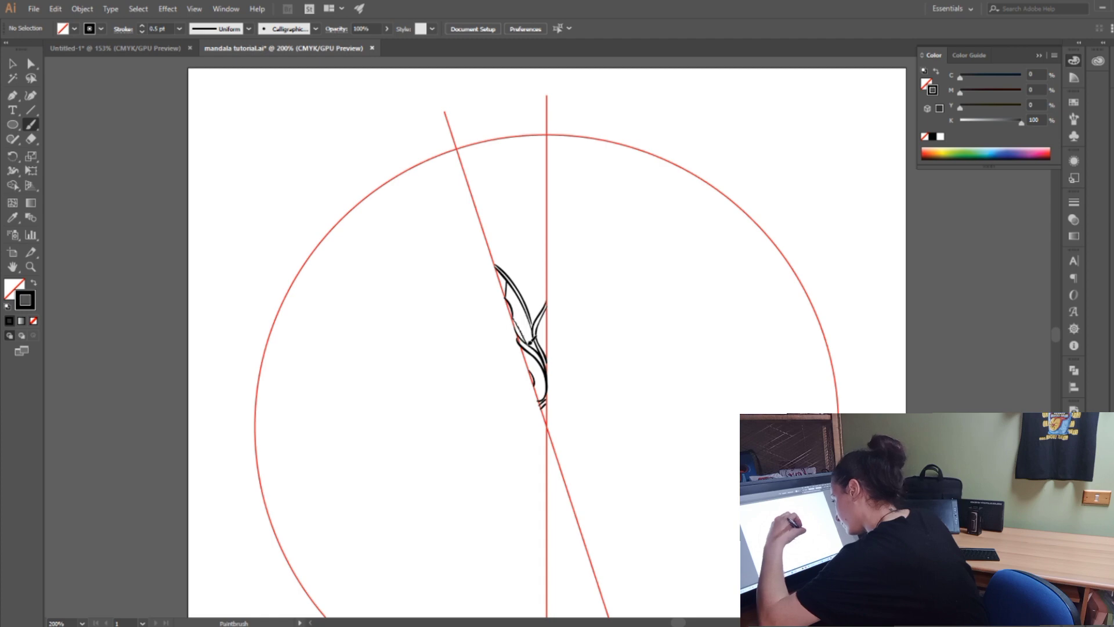
{"action": "mouse_move", "coordinate": [509, 296]}
{"action": "left_mouse_down"}
{"action": "mouse_move", "coordinate": [521, 306]}
{"action": "mouse_move", "coordinate": [524, 288]}
{"action": "mouse_move", "coordinate": [531, 326]}
{"action": "mouse_move", "coordinate": [543, 318]}
{"action": "left_mouse_up"}
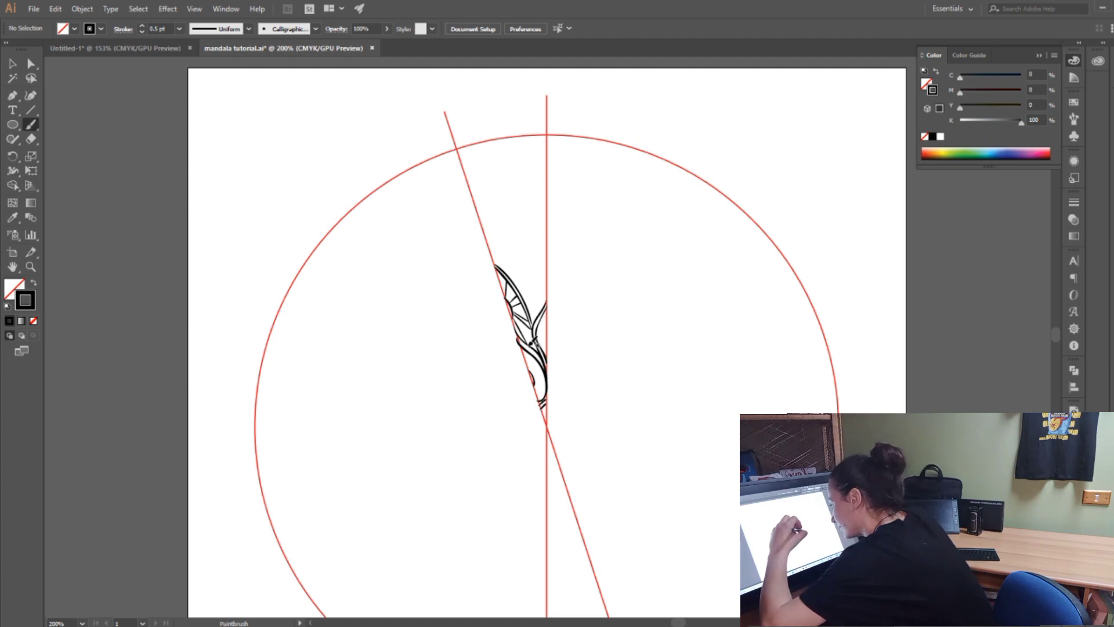
{"action": "mouse_move", "coordinate": [491, 256]}
{"action": "left_mouse_down"}
{"action": "mouse_move", "coordinate": [513, 265]}
{"action": "mouse_move", "coordinate": [543, 320]}
{"action": "left_mouse_up"}
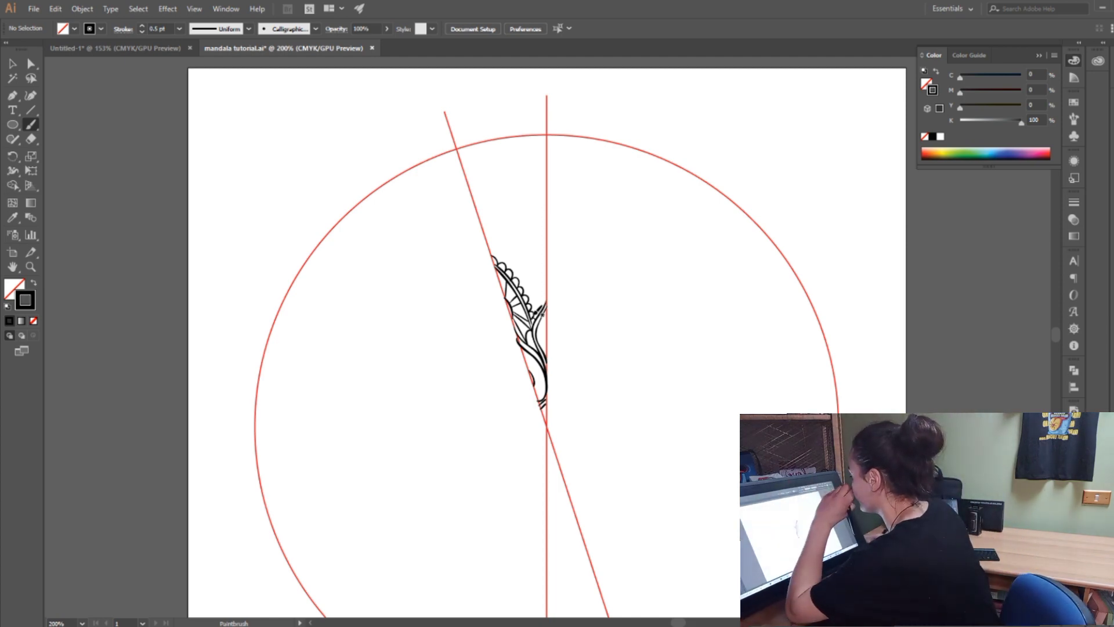
Draw a paisley curl above the motif, a short detail stroke, and vein lines inside the leaf
{"action": "mouse_move", "coordinate": [512, 260]}
{"action": "left_mouse_down"}
{"action": "mouse_move", "coordinate": [527, 218]}
{"action": "mouse_move", "coordinate": [517, 217]}
{"action": "mouse_move", "coordinate": [536, 206]}
{"action": "mouse_move", "coordinate": [547, 256]}
{"action": "mouse_move", "coordinate": [546, 303]}
{"action": "mouse_move", "coordinate": [538, 216]}
{"action": "mouse_move", "coordinate": [549, 301]}
{"action": "left_mouse_up"}
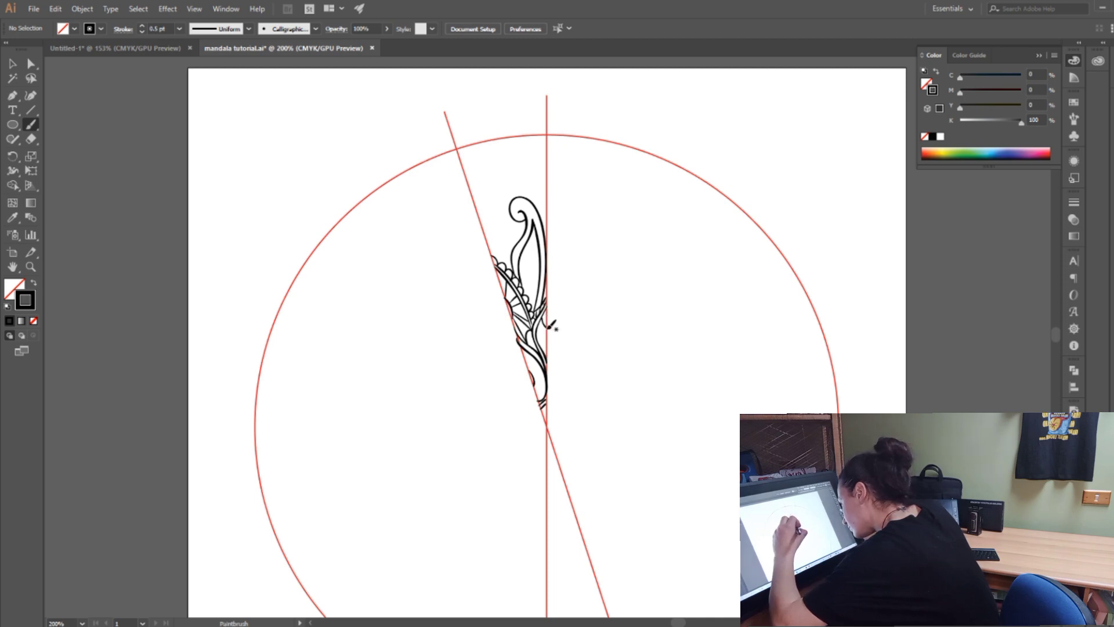
{"action": "left_click_drag", "start_coordinate": [550, 319], "coordinate": [550, 336]}
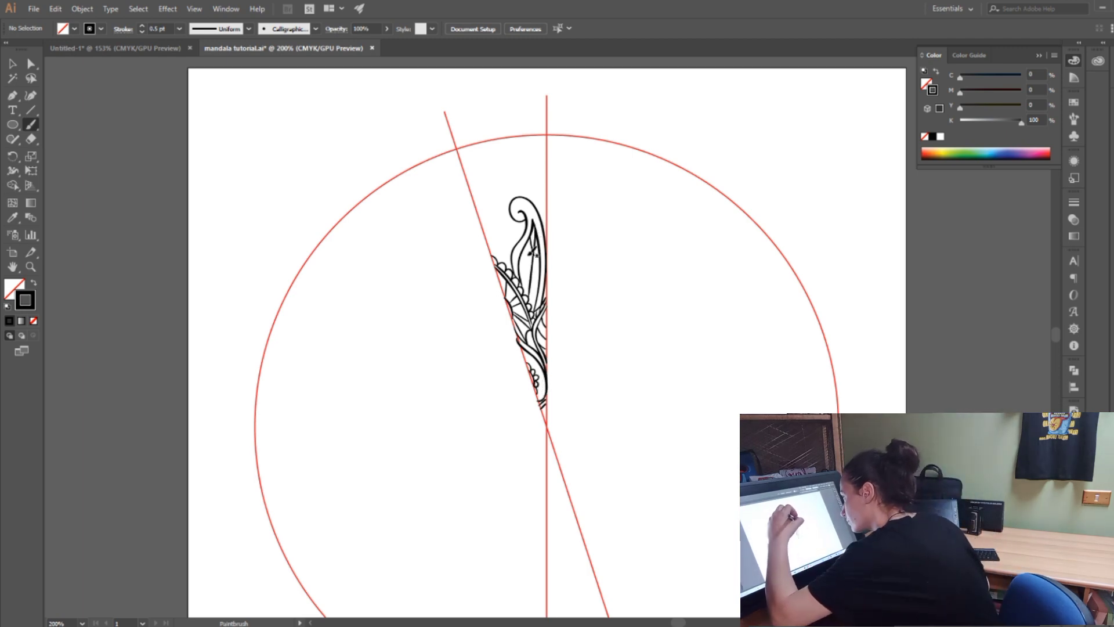
{"action": "mouse_move", "coordinate": [531, 247]}
{"action": "left_mouse_down"}
{"action": "mouse_move", "coordinate": [525, 264]}
{"action": "mouse_move", "coordinate": [536, 271]}
{"action": "mouse_move", "coordinate": [543, 248]}
{"action": "left_mouse_up"}
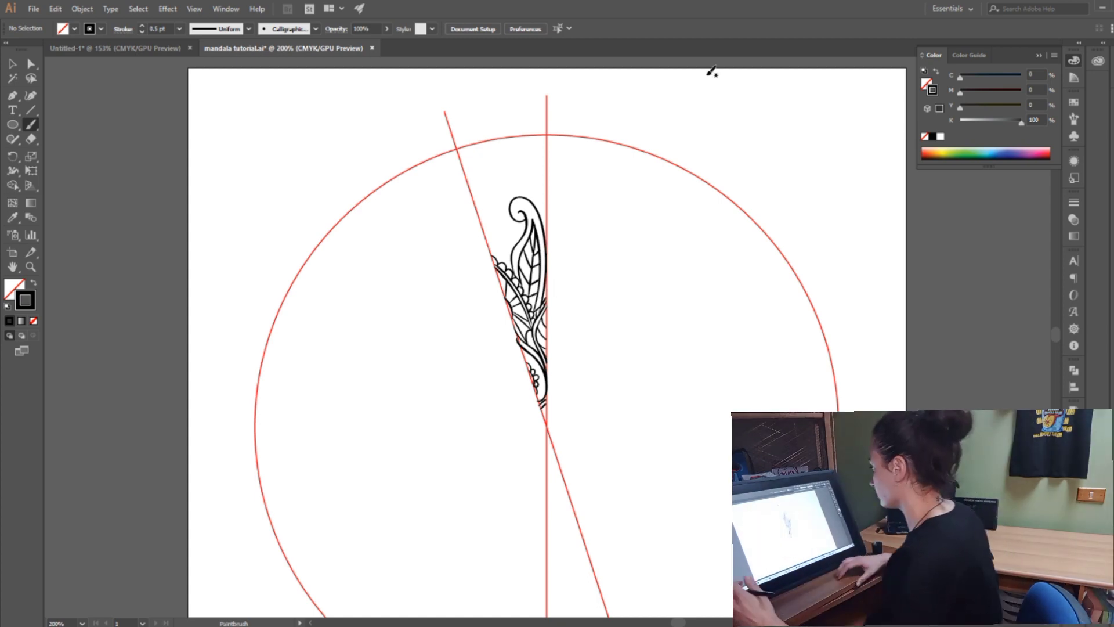
Outline a pointed petal around the paisley, with inner lines along both edges
{"action": "scroll", "coordinate": [1055, 332], "scroll_direction": "up", "scroll_amount": 3}
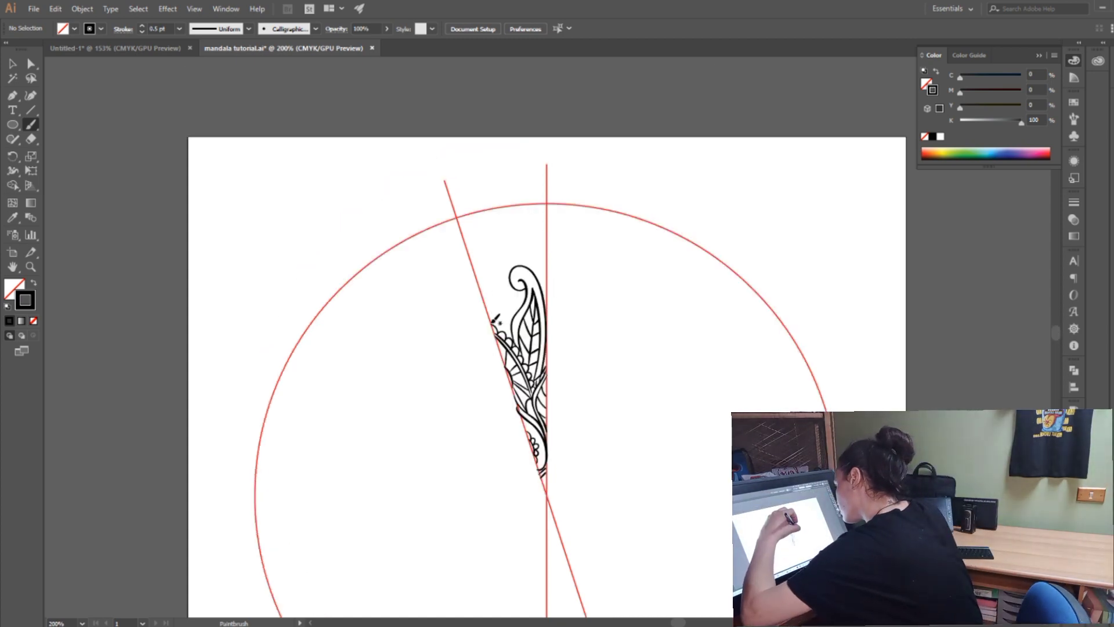
{"action": "mouse_move", "coordinate": [494, 321]}
{"action": "left_mouse_down"}
{"action": "mouse_move", "coordinate": [485, 259]}
{"action": "mouse_move", "coordinate": [508, 205]}
{"action": "mouse_move", "coordinate": [548, 290]}
{"action": "left_mouse_up"}
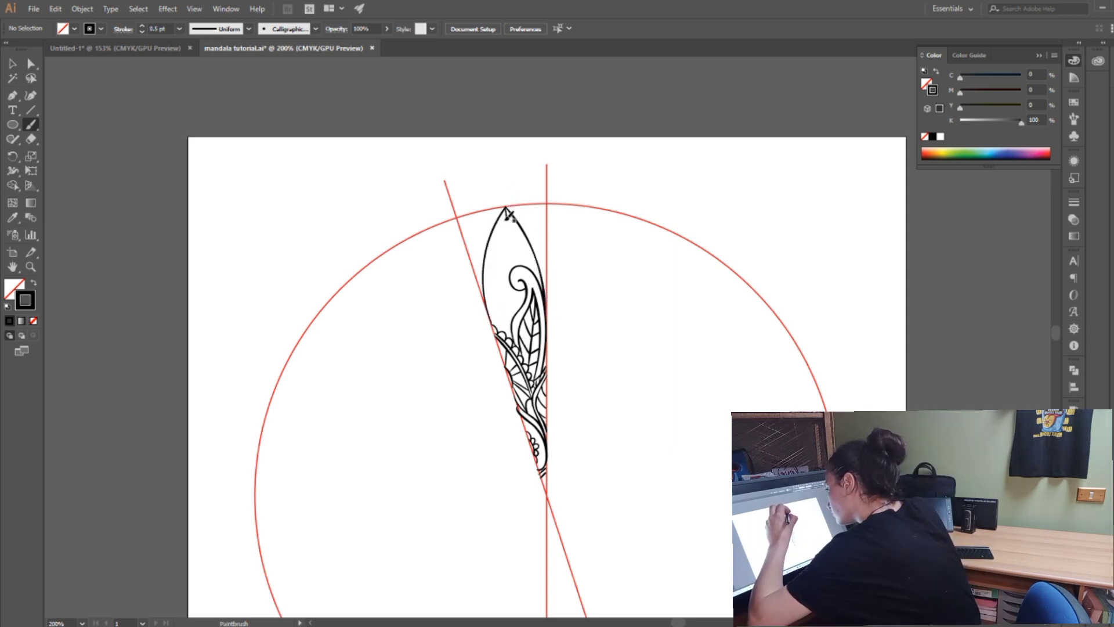
{"action": "left_click_drag", "start_coordinate": [507, 210], "coordinate": [495, 317]}
{"action": "left_click_drag", "start_coordinate": [511, 214], "coordinate": [543, 281]}
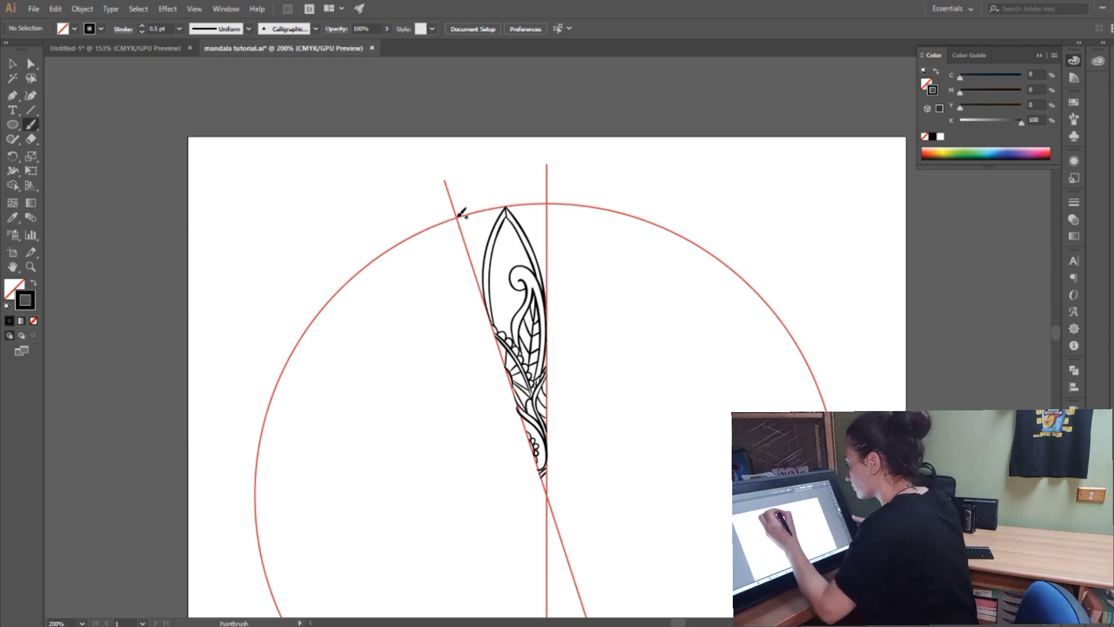
Draw a fan of arcs along the circle between the guides, undoing misplaced strokes
{"action": "left_click_drag", "start_coordinate": [463, 213], "coordinate": [550, 202]}
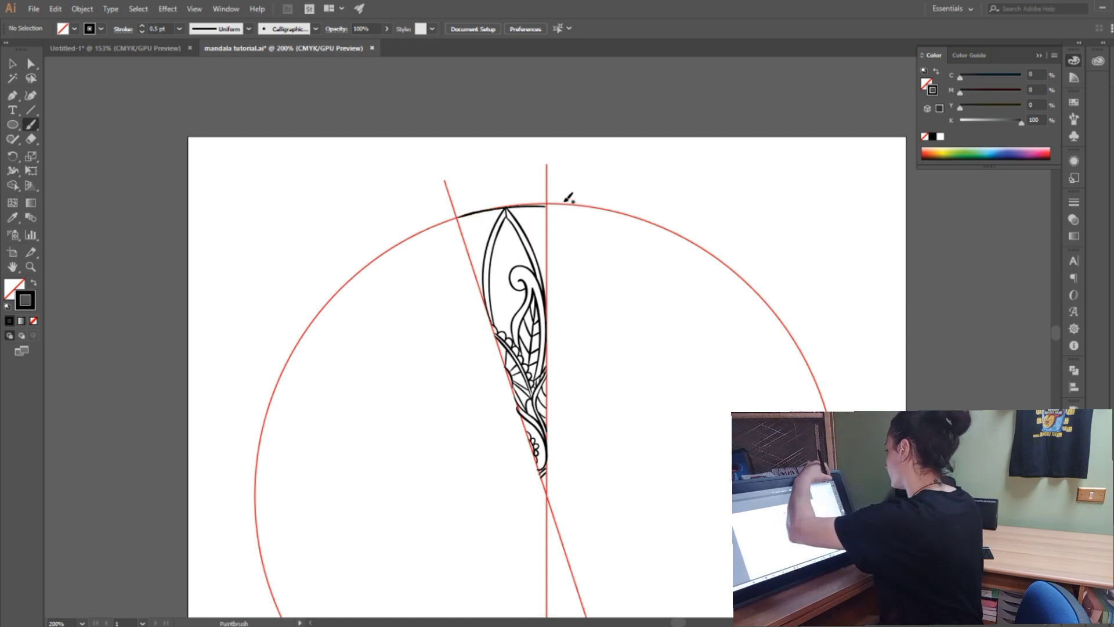
{"action": "key", "text": "ctrl+z"}
{"action": "left_click_drag", "start_coordinate": [460, 212], "coordinate": [547, 176]}
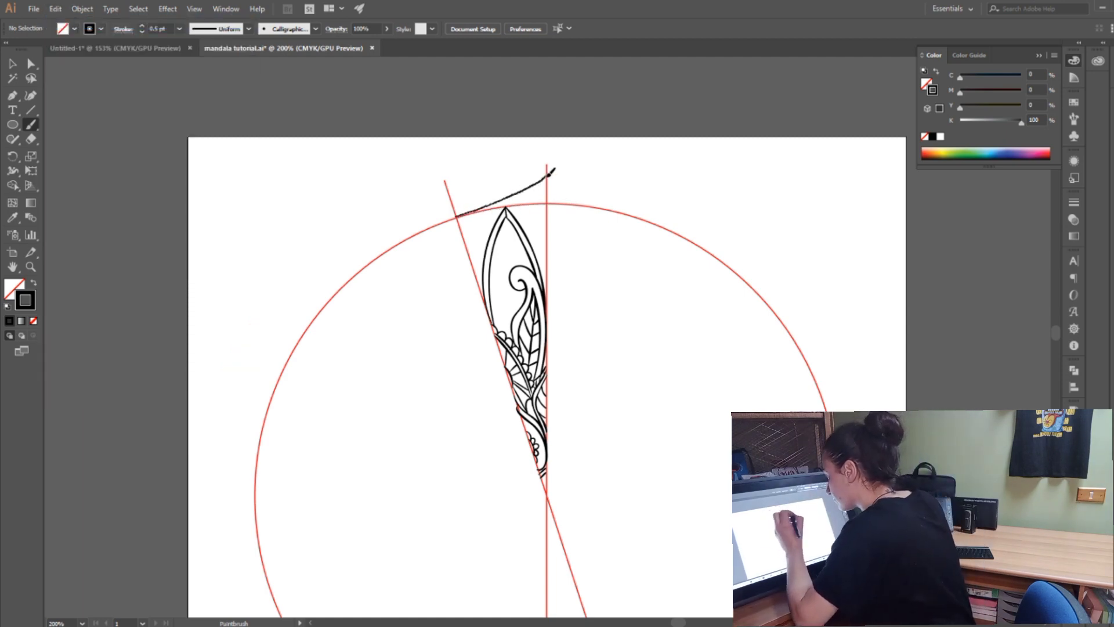
{"action": "left_click_drag", "start_coordinate": [460, 214], "coordinate": [550, 202]}
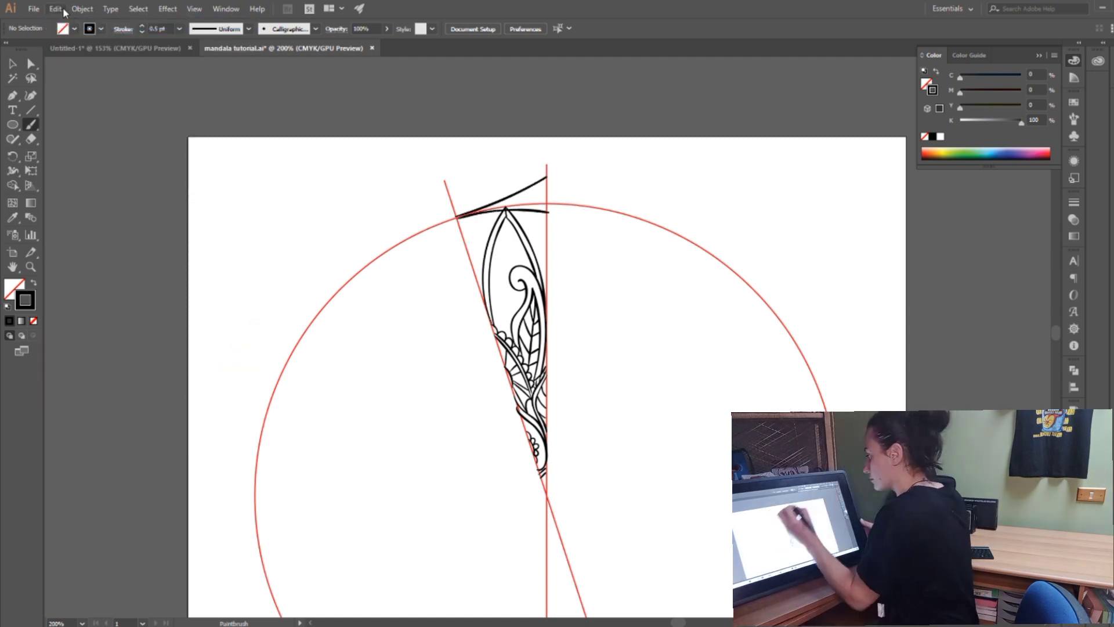
{"action": "key", "text": "ctrl+z"}
{"action": "left_click_drag", "start_coordinate": [460, 216], "coordinate": [548, 207]}
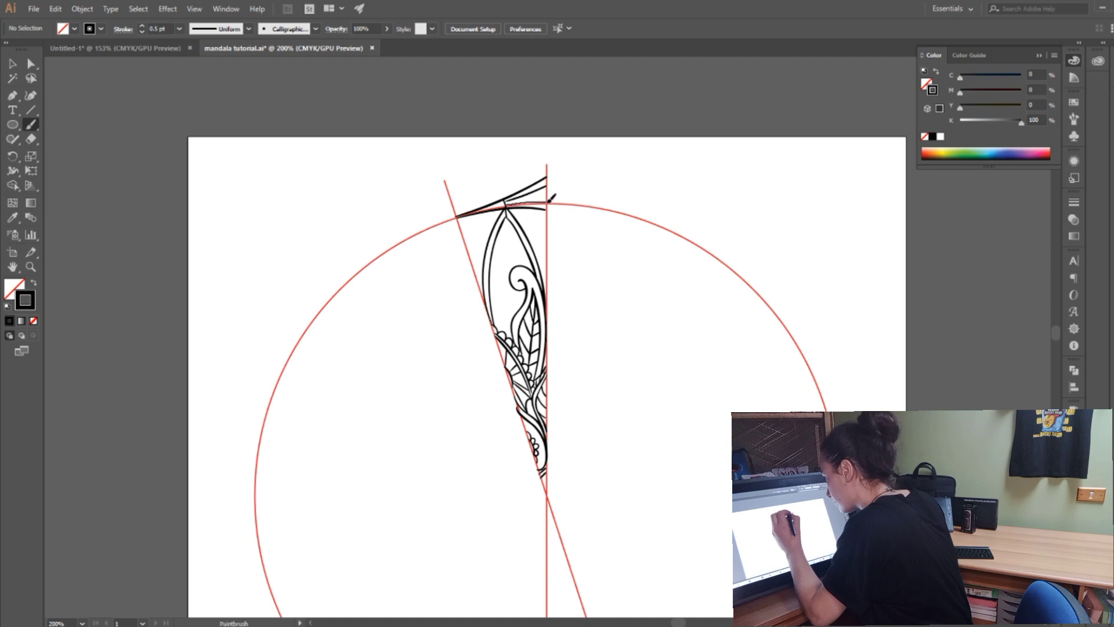
{"action": "left_click_drag", "start_coordinate": [506, 203], "coordinate": [545, 185]}
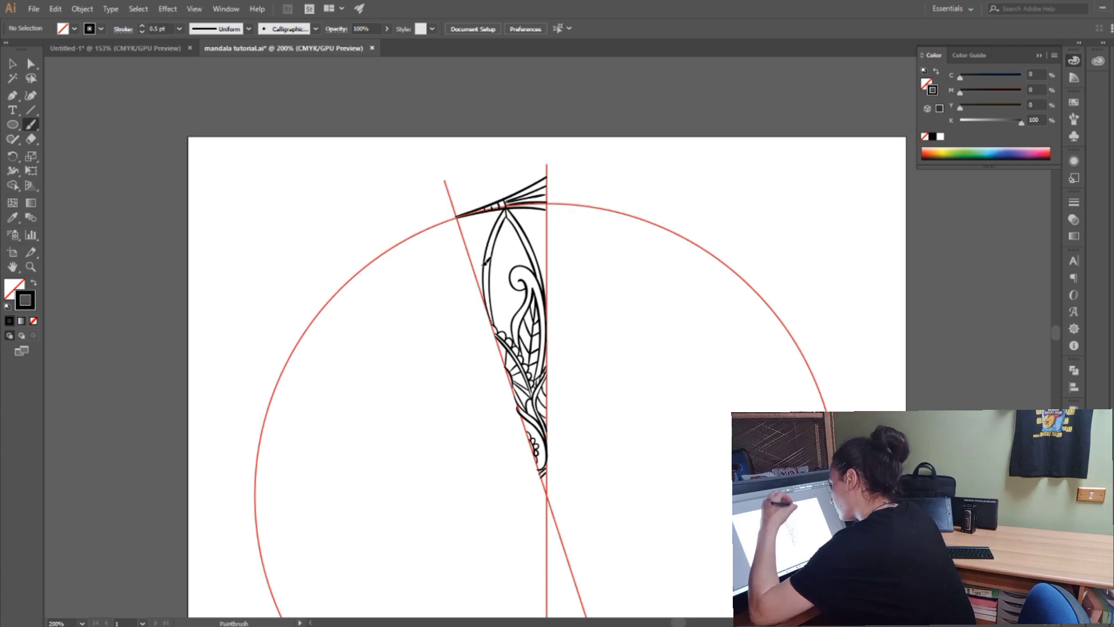
{"action": "key", "text": "ctrl+z"}
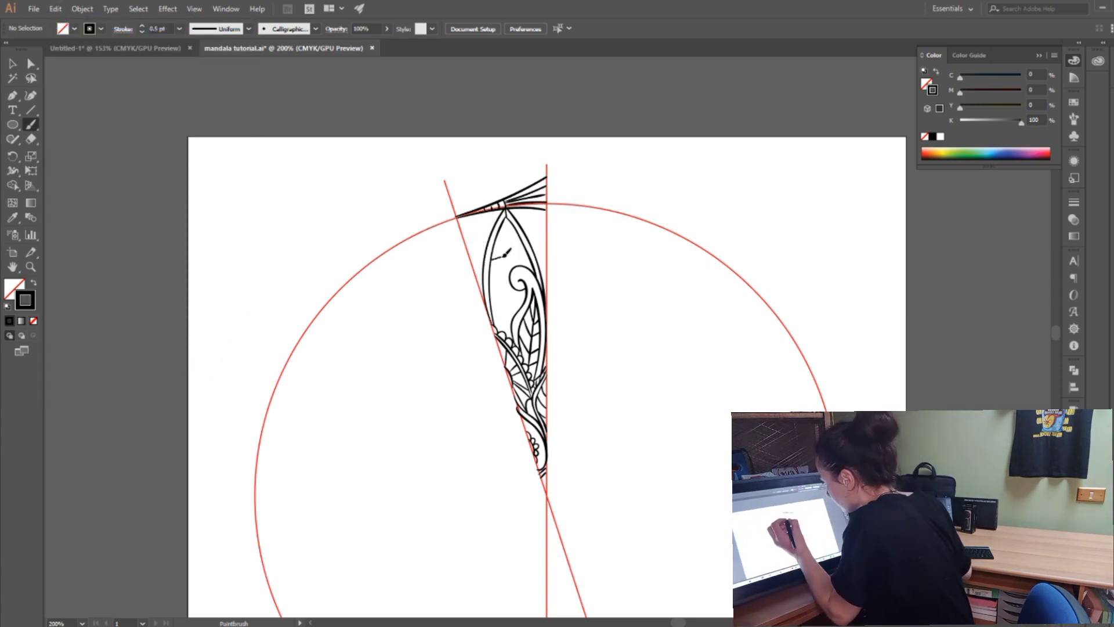
Add detail lines across the petal top, beside the spiral, and inside the left leaf
{"action": "mouse_move", "coordinate": [503, 255]}
{"action": "left_mouse_down"}
{"action": "mouse_move", "coordinate": [550, 248]}
{"action": "mouse_move", "coordinate": [511, 263]}
{"action": "left_mouse_up"}
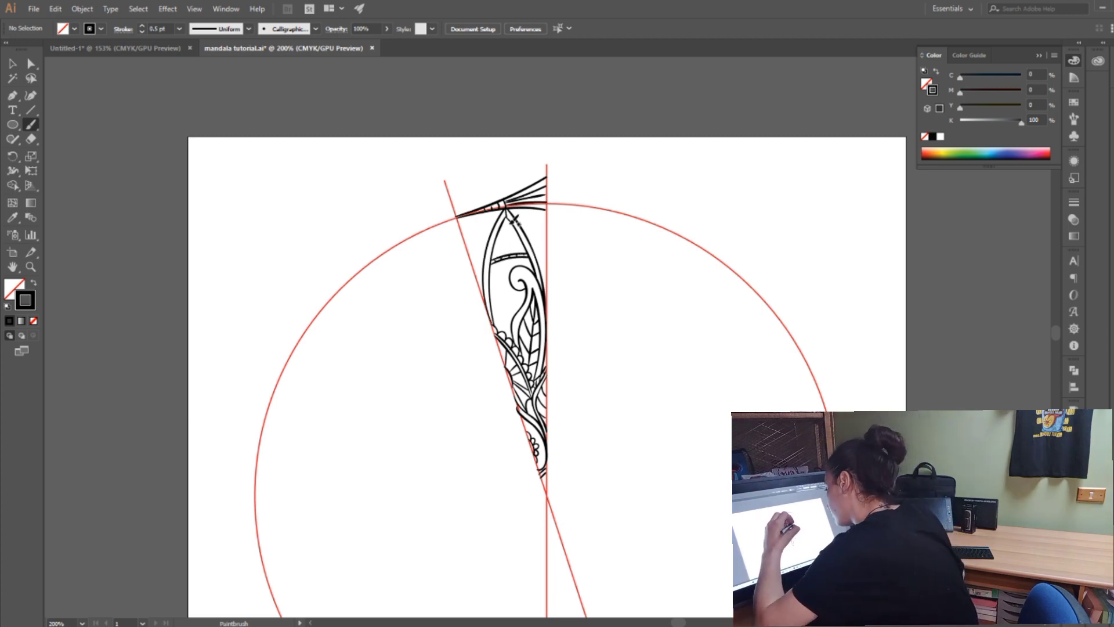
{"action": "mouse_move", "coordinate": [506, 271]}
{"action": "left_mouse_down"}
{"action": "mouse_move", "coordinate": [511, 305]}
{"action": "mouse_move", "coordinate": [530, 268]}
{"action": "left_mouse_up"}
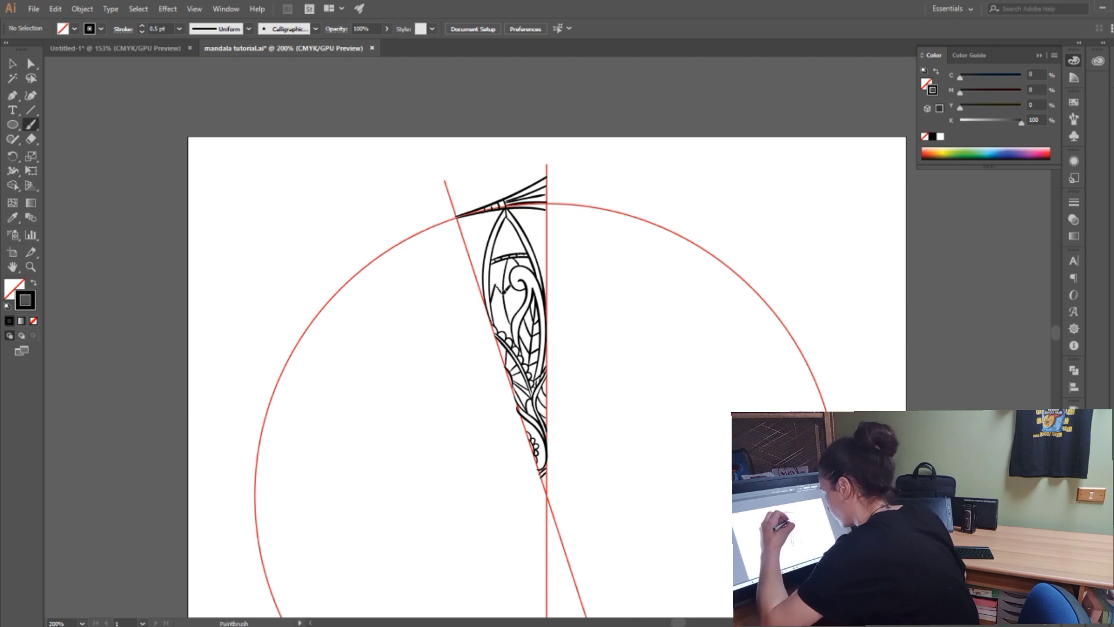
{"action": "left_click_drag", "start_coordinate": [500, 302], "coordinate": [514, 334]}
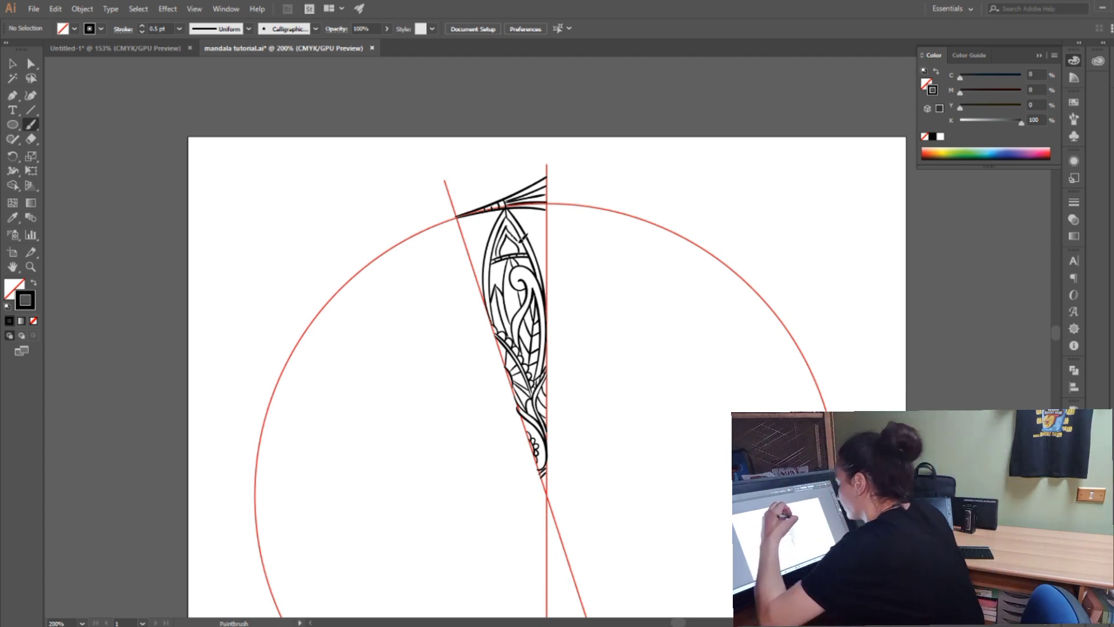
Paint a small circle near the petal's top and a small curl to its right
{"action": "left_click", "coordinate": [55, 8]}
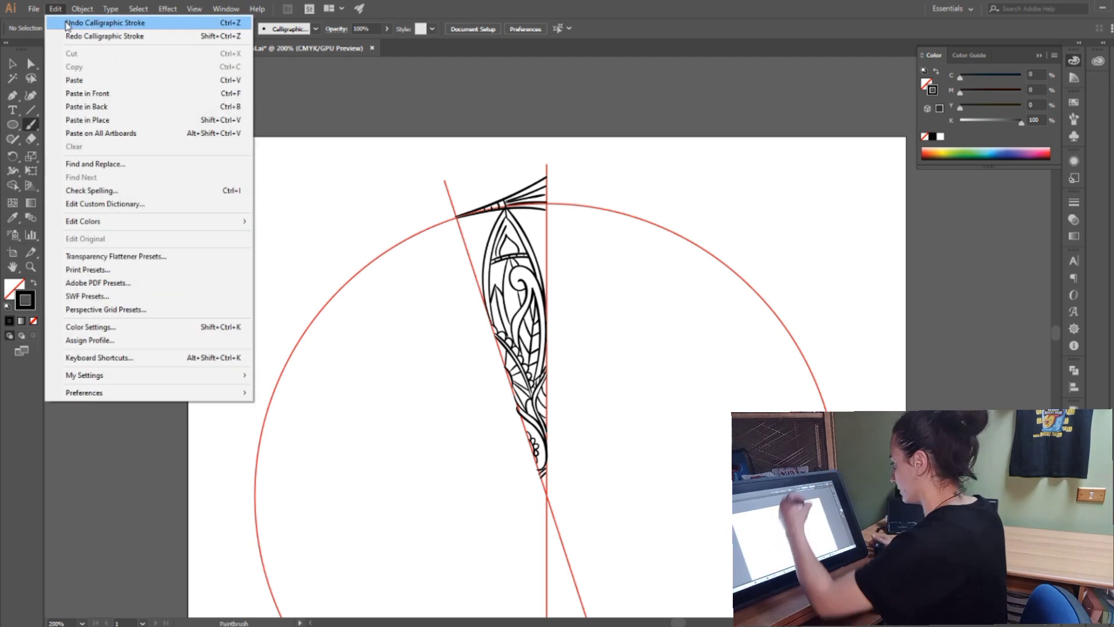
{"action": "left_click", "coordinate": [56, 9]}
{"action": "left_click", "coordinate": [56, 8]}
{"action": "left_click", "coordinate": [57, 10]}
{"action": "left_click", "coordinate": [58, 11]}
{"action": "left_click", "coordinate": [58, 10]}
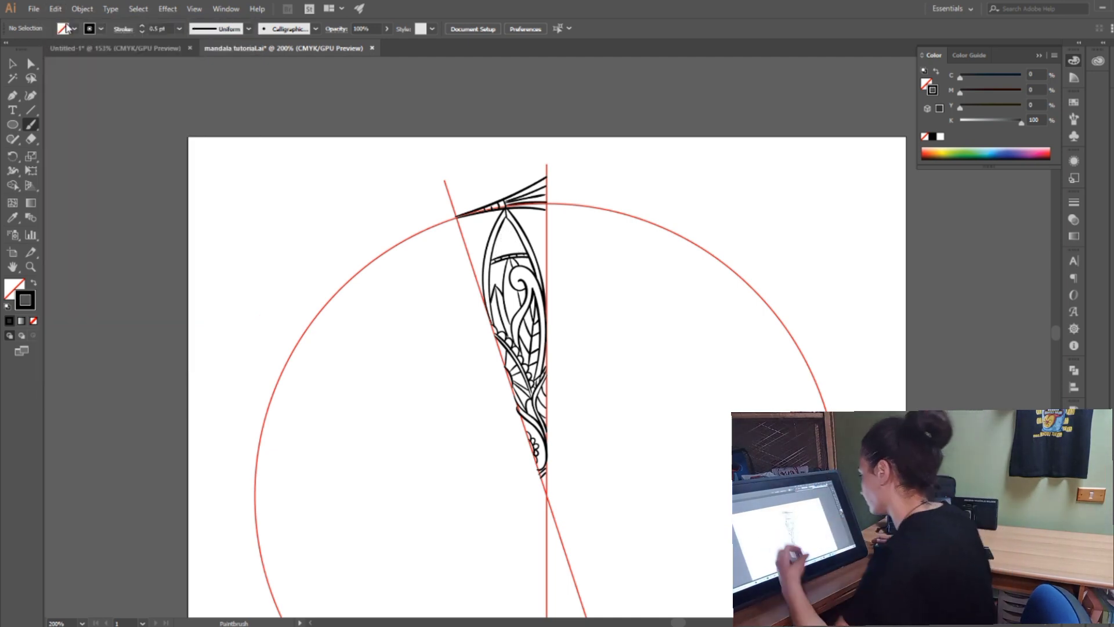
{"action": "left_click_drag", "start_coordinate": [507, 228], "coordinate": [507, 228]}
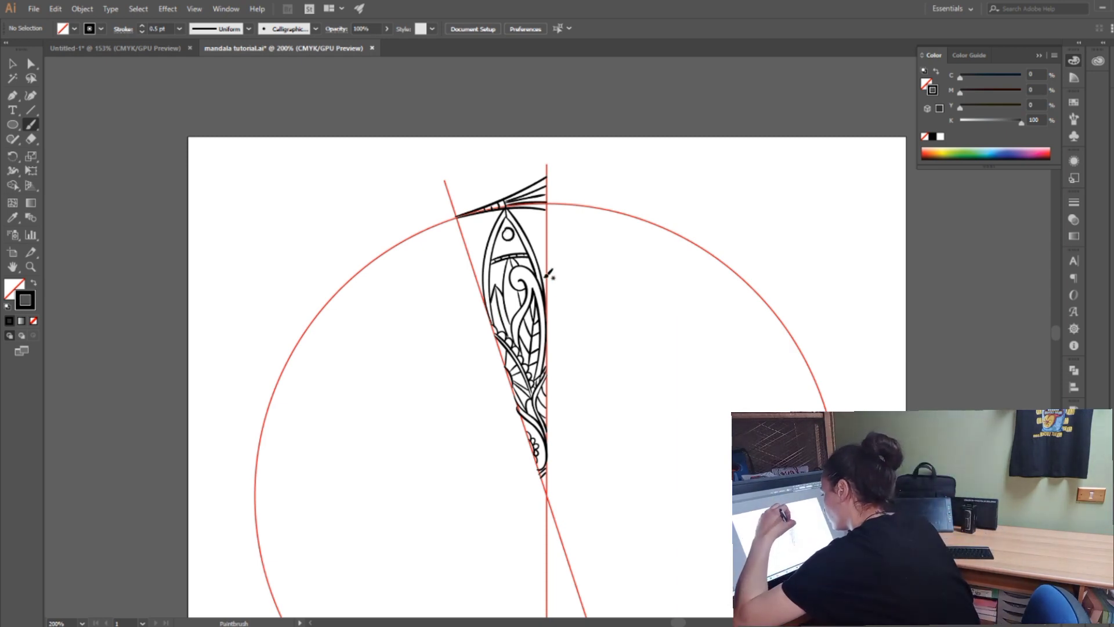
{"action": "left_click_drag", "start_coordinate": [533, 243], "coordinate": [545, 234]}
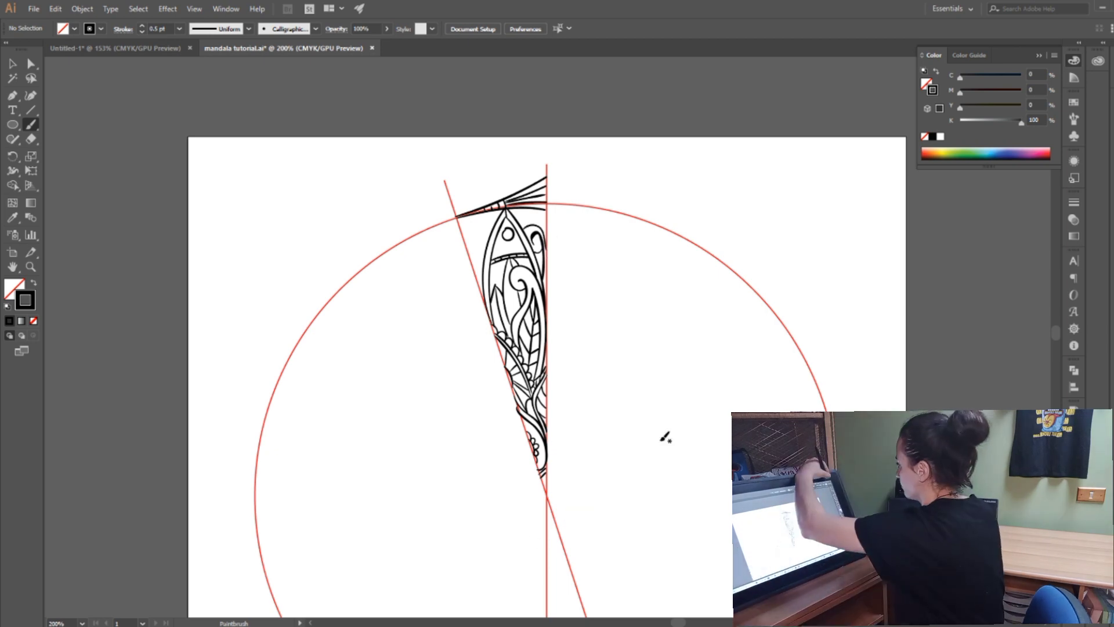
Undo the unwanted curl and redraw it beside the petal top
{"action": "left_click", "coordinate": [56, 9]}
{"action": "left_click", "coordinate": [63, 23]}
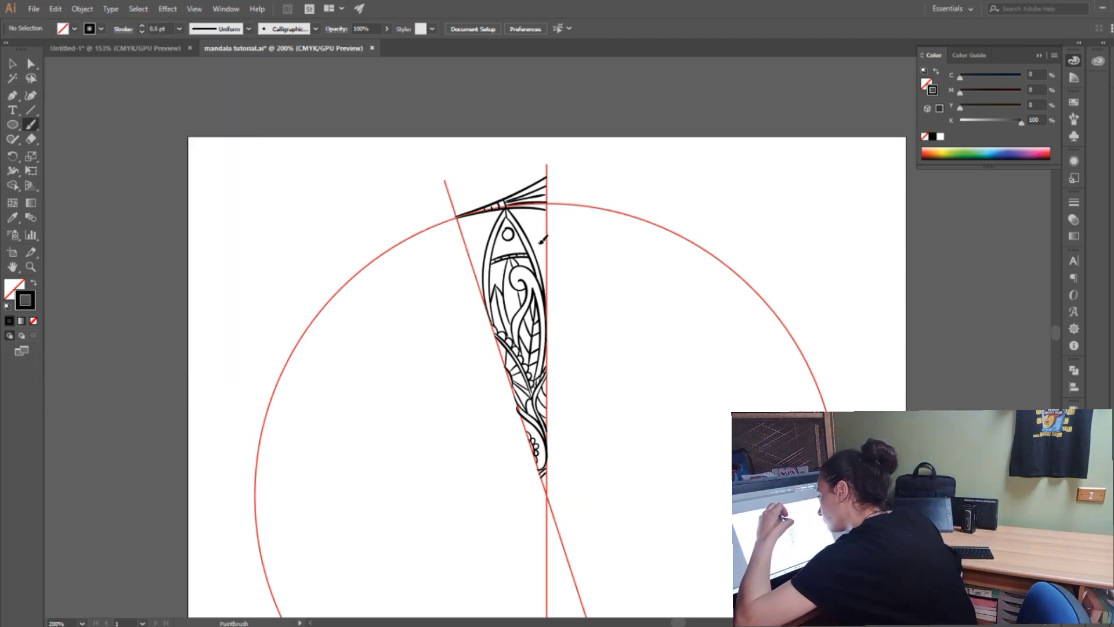
{"action": "mouse_move", "coordinate": [540, 242]}
{"action": "left_mouse_down"}
{"action": "mouse_move", "coordinate": [549, 264]}
{"action": "mouse_move", "coordinate": [546, 255]}
{"action": "left_mouse_up"}
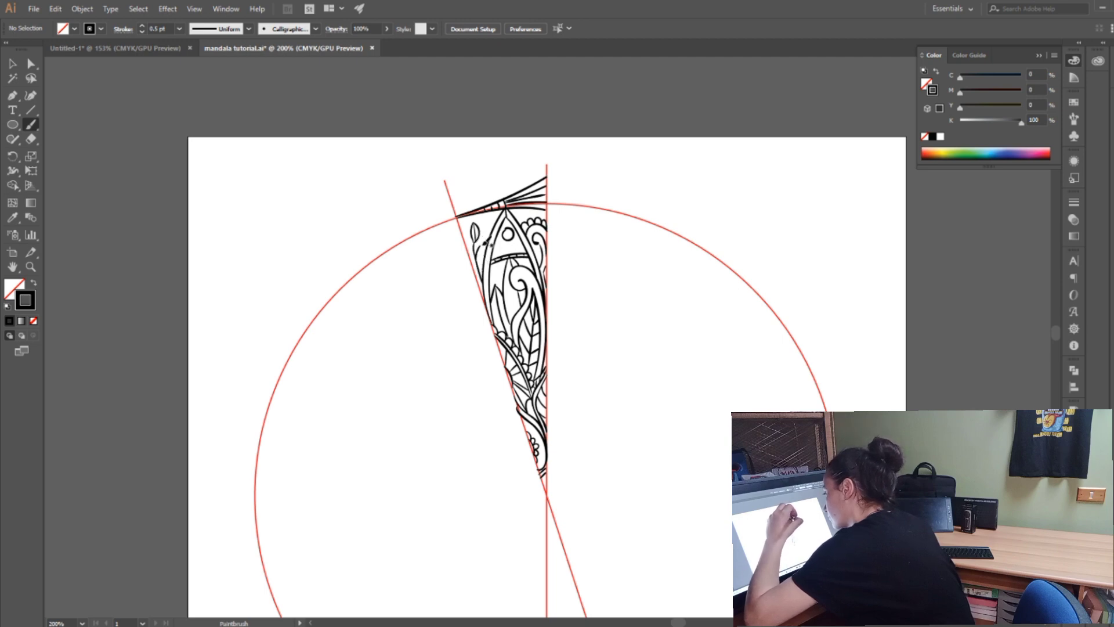
Add a small stroke inside the left petal and a curved leaf stem at top-left
{"action": "left_click_drag", "start_coordinate": [491, 245], "coordinate": [479, 264]}
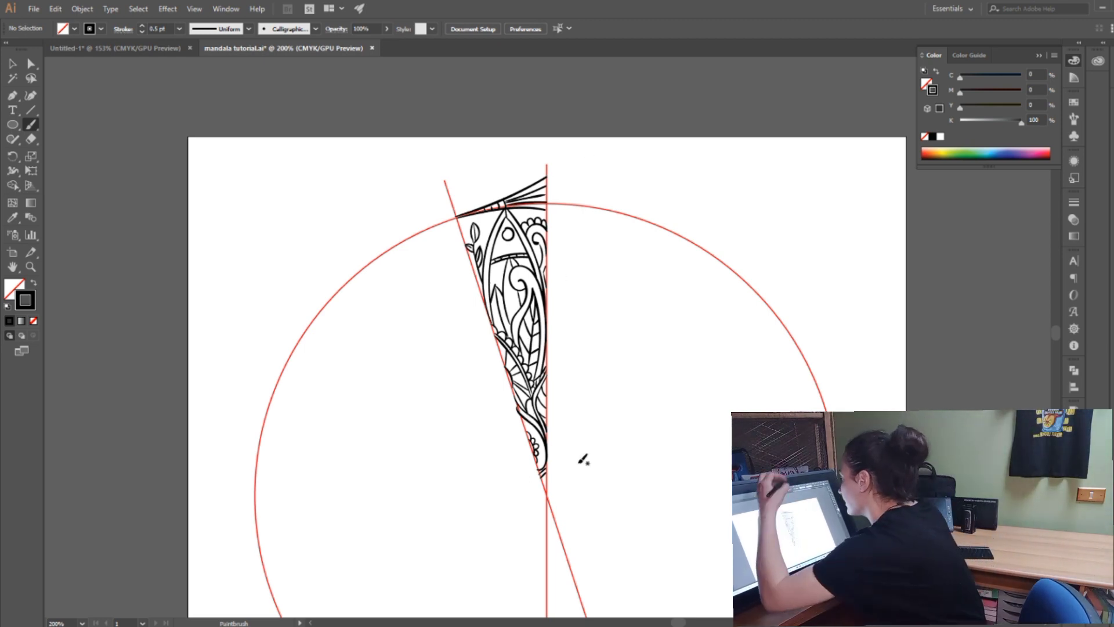
{"action": "mouse_move", "coordinate": [441, 173]}
{"action": "left_mouse_down"}
{"action": "mouse_move", "coordinate": [460, 202]}
{"action": "mouse_move", "coordinate": [447, 181]}
{"action": "mouse_move", "coordinate": [482, 170]}
{"action": "left_mouse_up"}
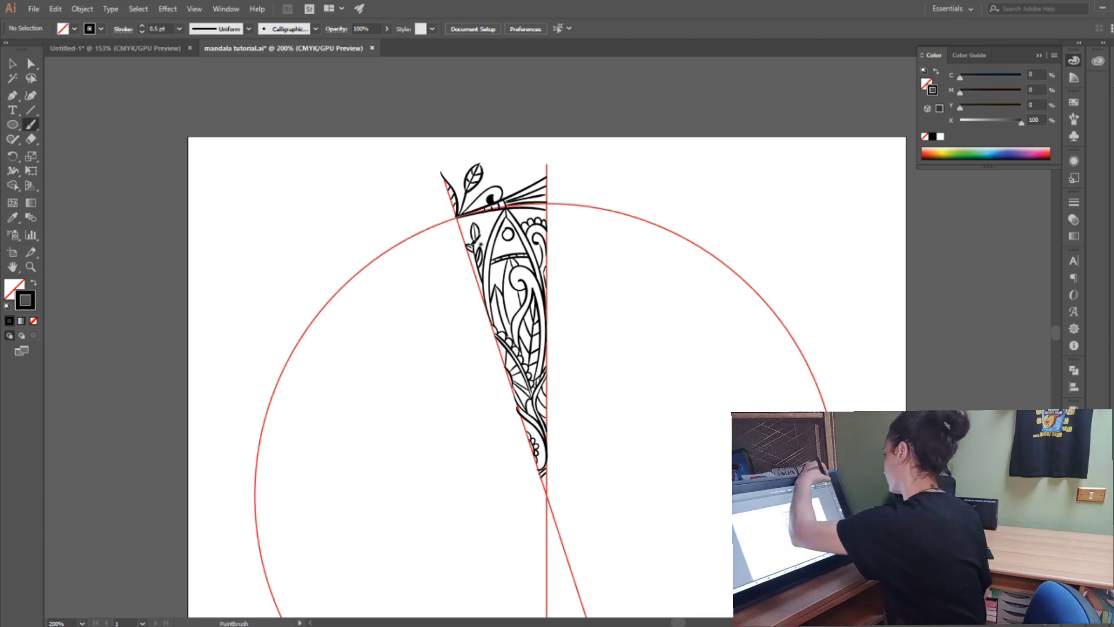
Redraw the curved stem rising from the leaf base, undoing the rejected attempts
{"action": "left_click", "coordinate": [55, 9]}
{"action": "left_click", "coordinate": [75, 21]}
{"action": "left_click_drag", "start_coordinate": [459, 214], "coordinate": [525, 172]}
{"action": "left_click", "coordinate": [56, 9]}
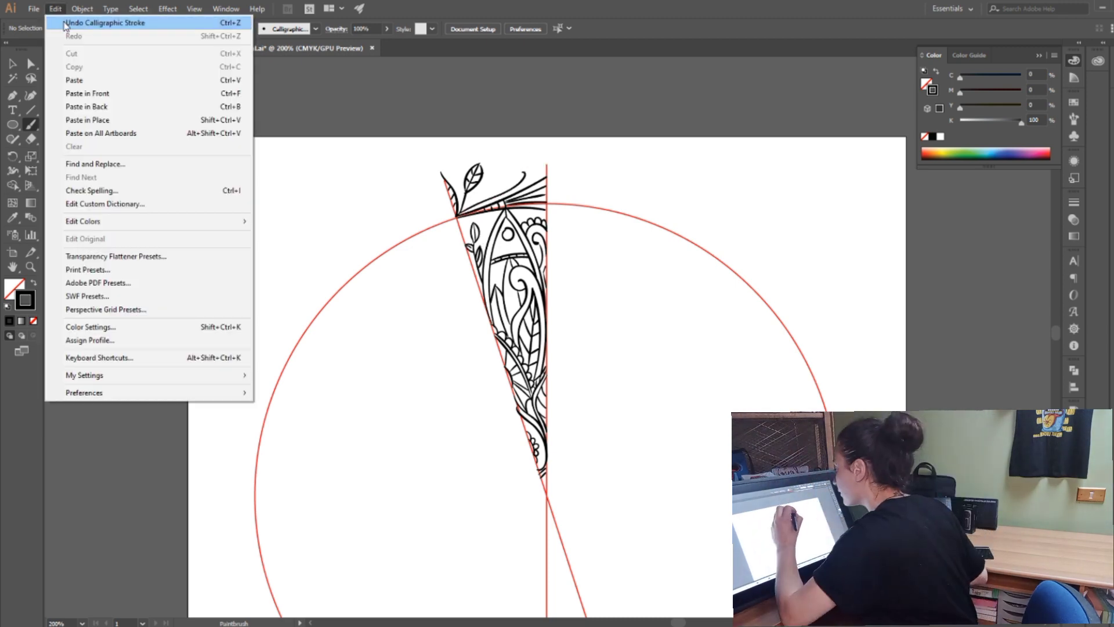
{"action": "left_click", "coordinate": [75, 21]}
{"action": "mouse_move", "coordinate": [460, 214]}
{"action": "left_mouse_down"}
{"action": "mouse_move", "coordinate": [521, 172]}
{"action": "mouse_move", "coordinate": [521, 159]}
{"action": "left_mouse_up"}
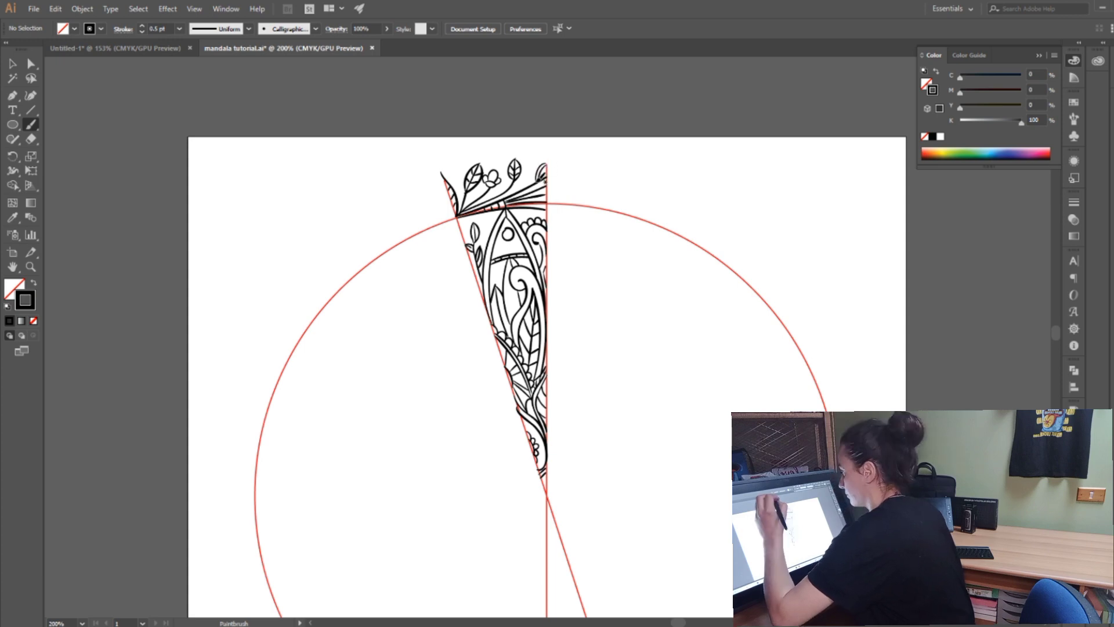
Save the mandala file and marquee-select all the wedge's paths
{"action": "key", "text": "ctrl+s"}
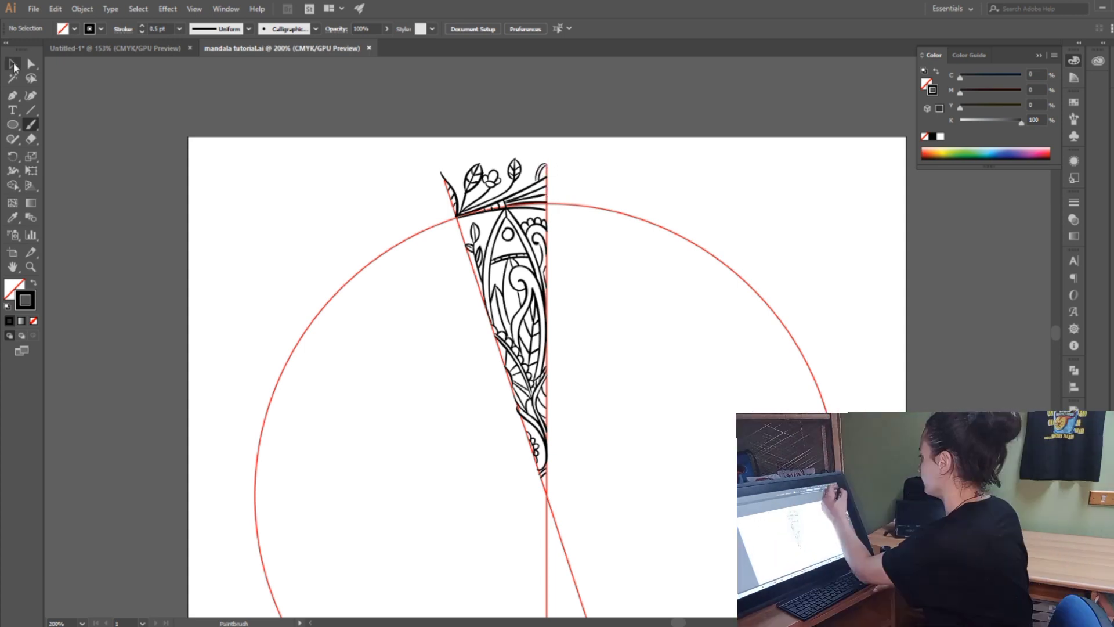
{"action": "left_click", "coordinate": [13, 64]}
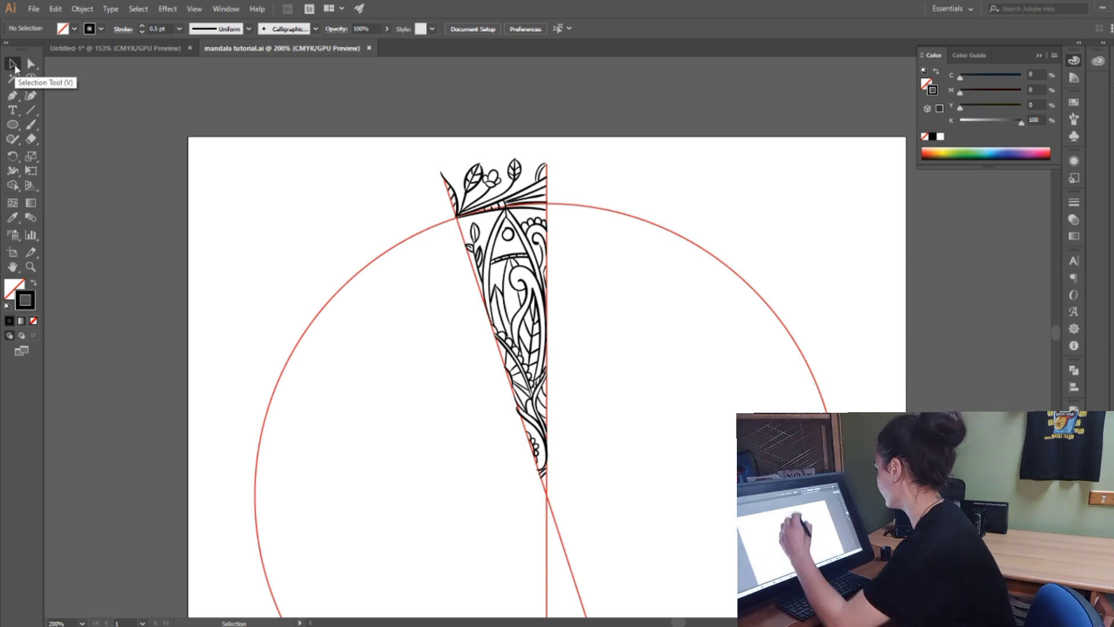
{"action": "left_click_drag", "start_coordinate": [424, 139], "coordinate": [601, 490]}
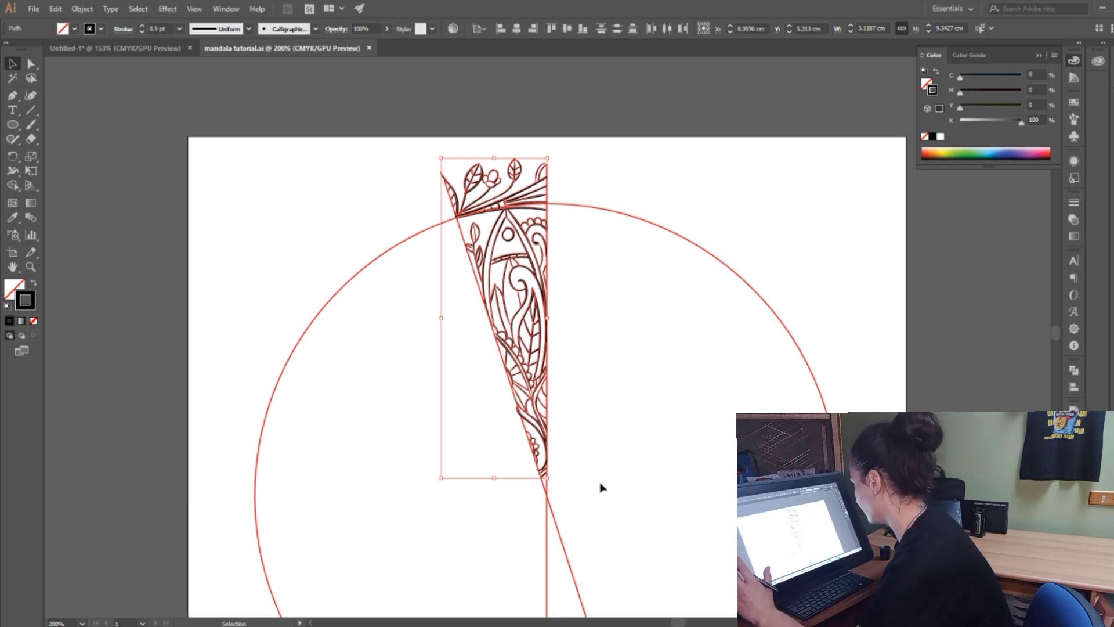
Group all the selected wedge paths into a single object
{"action": "left_click", "coordinate": [82, 9]}
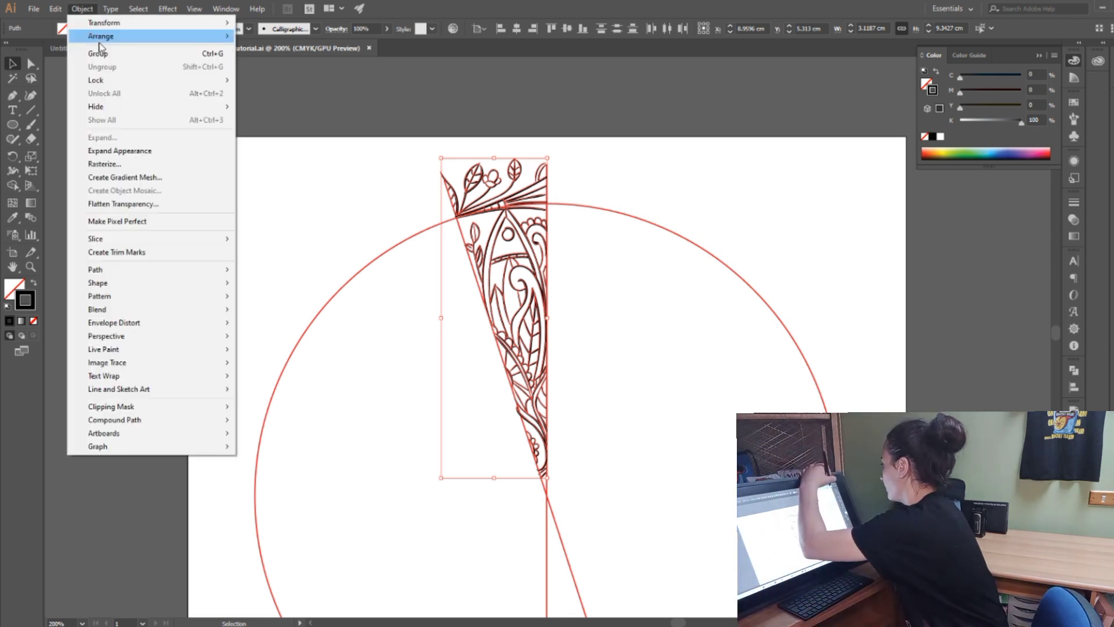
{"action": "left_click", "coordinate": [106, 53]}
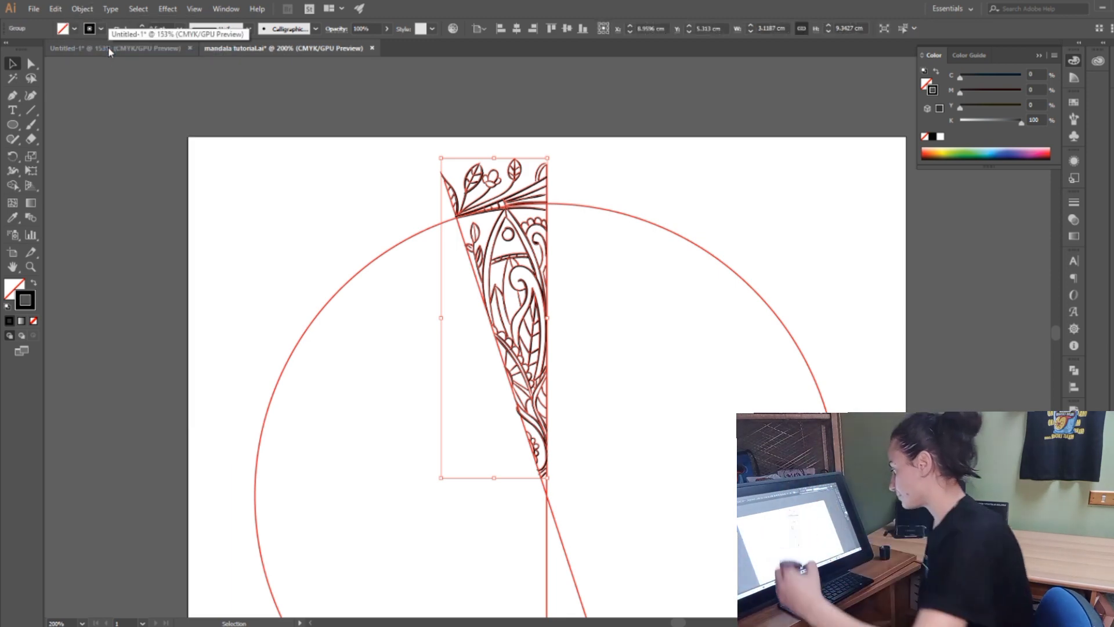
{"action": "left_click", "coordinate": [13, 157]}
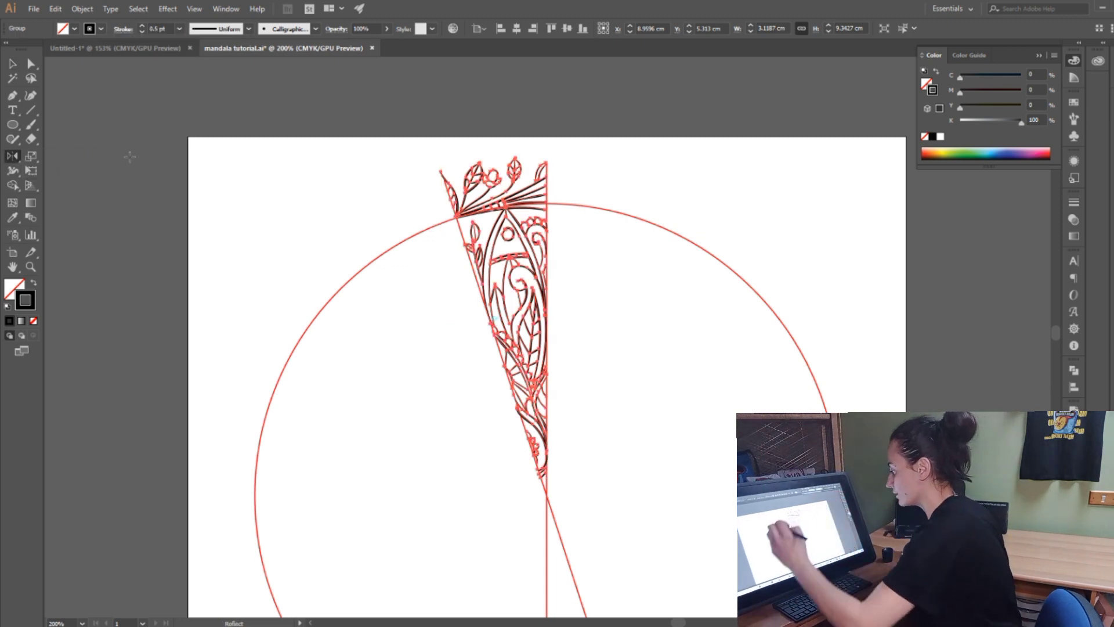
{"action": "scroll", "coordinate": [1058, 336], "scroll_direction": "down", "scroll_amount": 3}
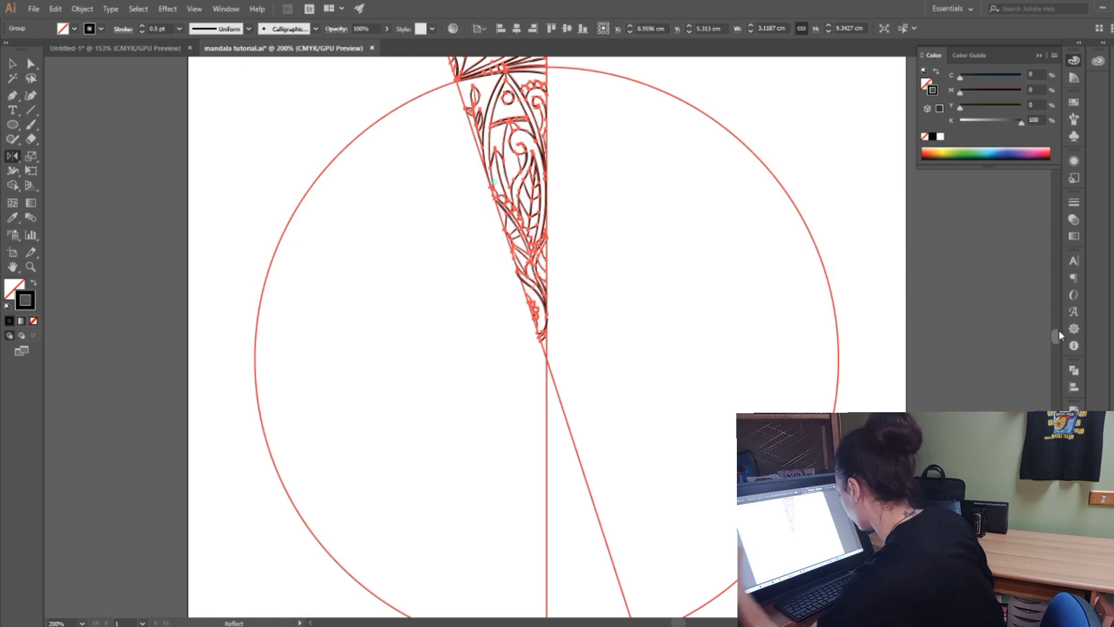
Zoom the canvas to 300%, then 400%, and recentre the wedge in view
{"action": "left_click", "coordinate": [87, 623]}
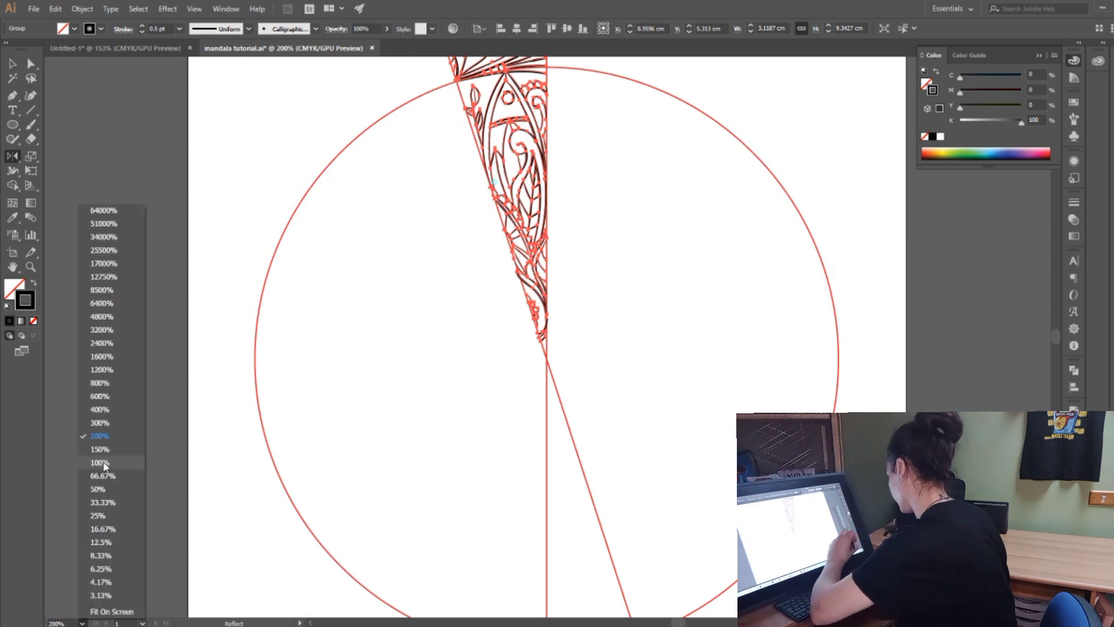
{"action": "left_click", "coordinate": [108, 428]}
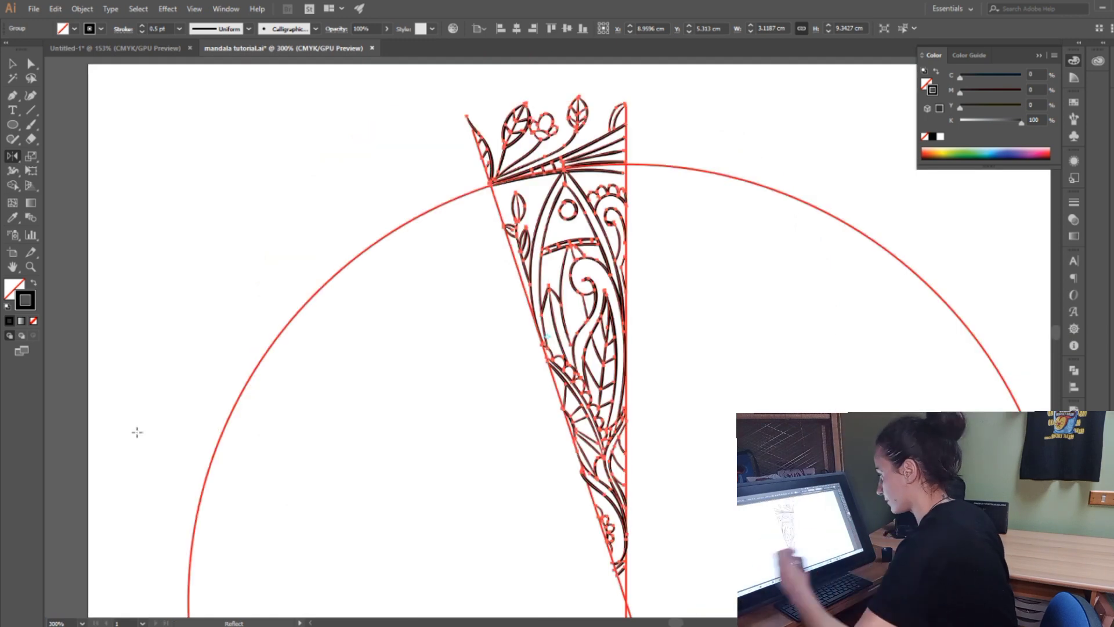
{"action": "scroll", "coordinate": [1056, 330], "scroll_direction": "down", "scroll_amount": 5}
{"action": "scroll", "coordinate": [1057, 341], "scroll_direction": "down", "scroll_amount": 1}
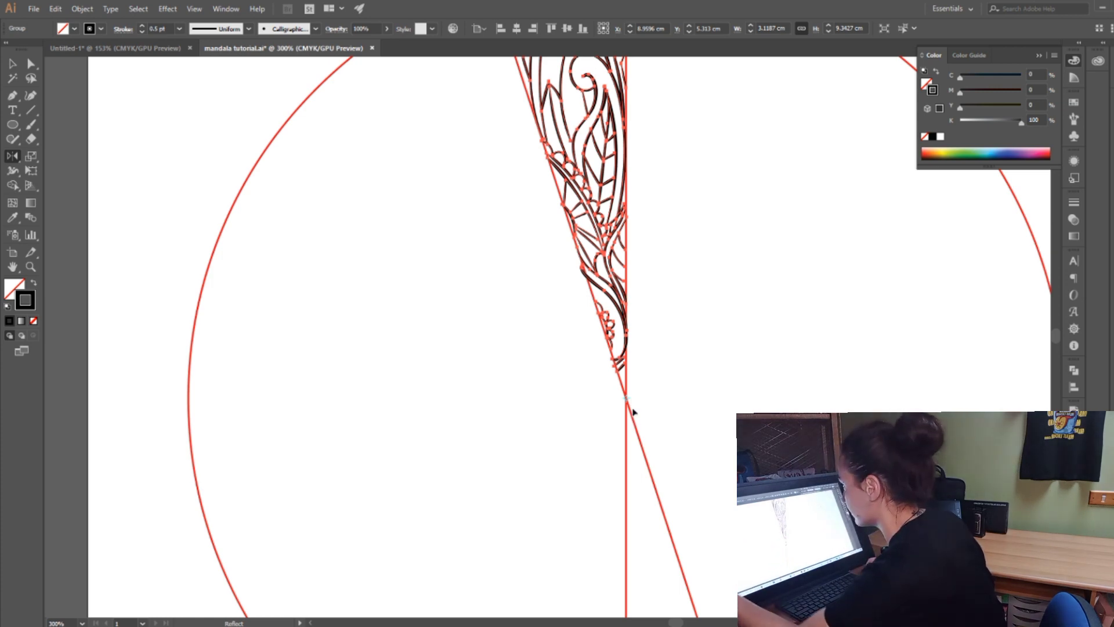
{"action": "left_click", "coordinate": [1040, 55]}
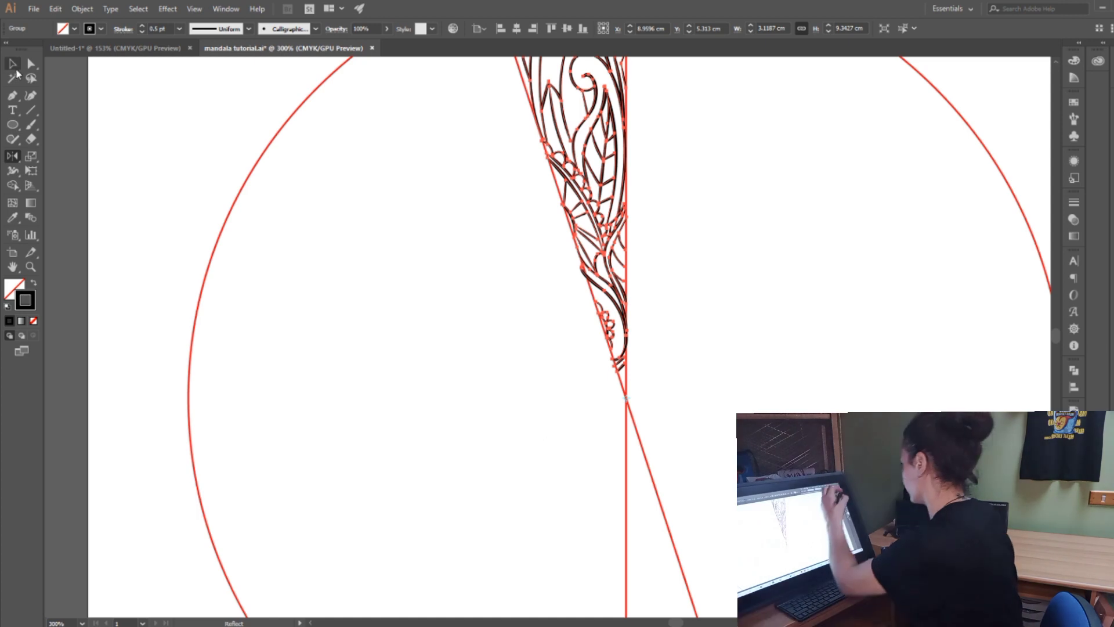
{"action": "left_click", "coordinate": [81, 623]}
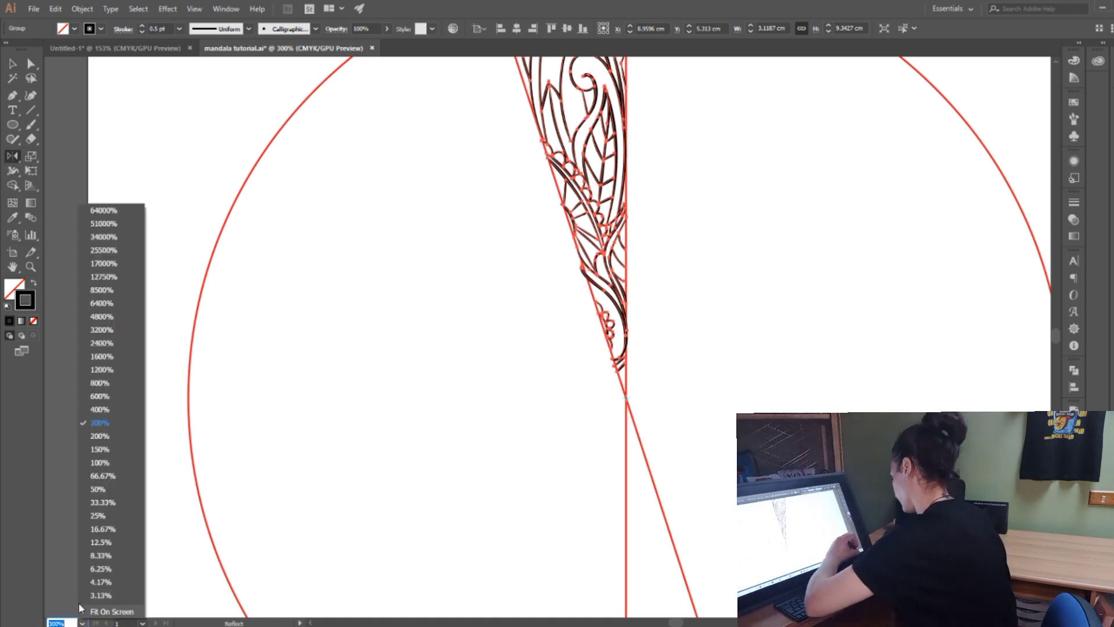
{"action": "left_click", "coordinate": [118, 406]}
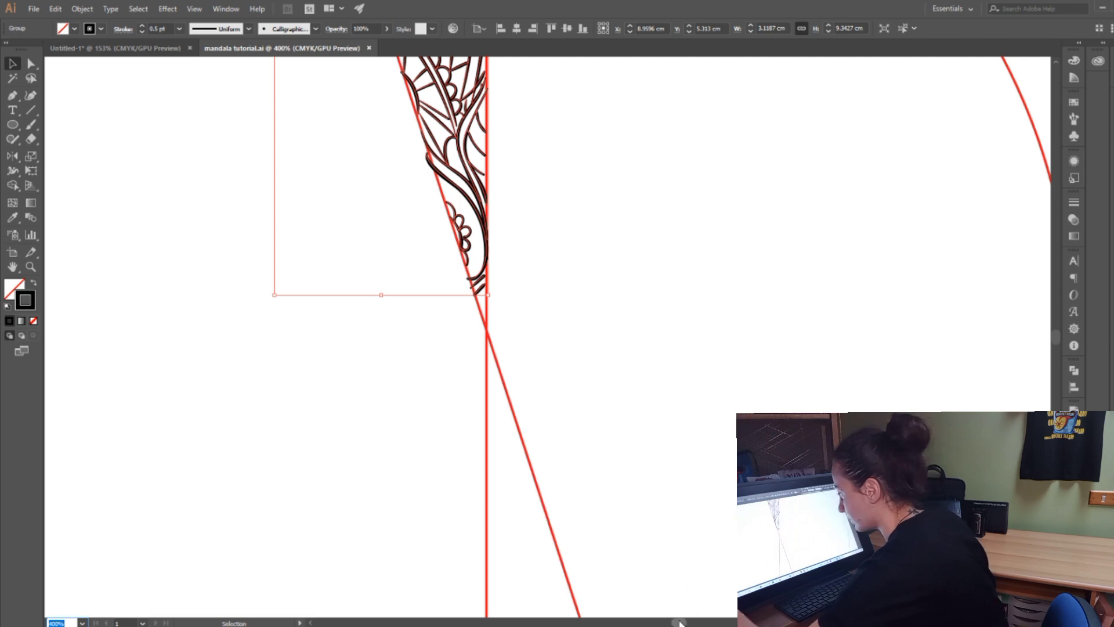
{"action": "scroll", "coordinate": [685, 600], "scroll_direction": "left", "scroll_amount": 3}
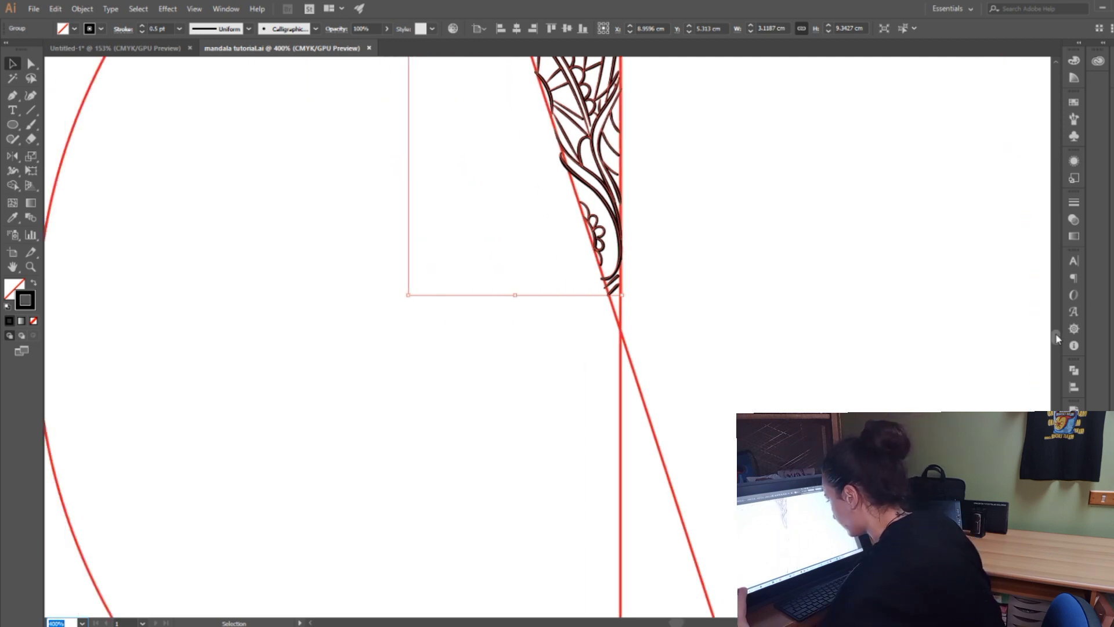
{"action": "scroll", "coordinate": [1057, 339], "scroll_direction": "up", "scroll_amount": 3}
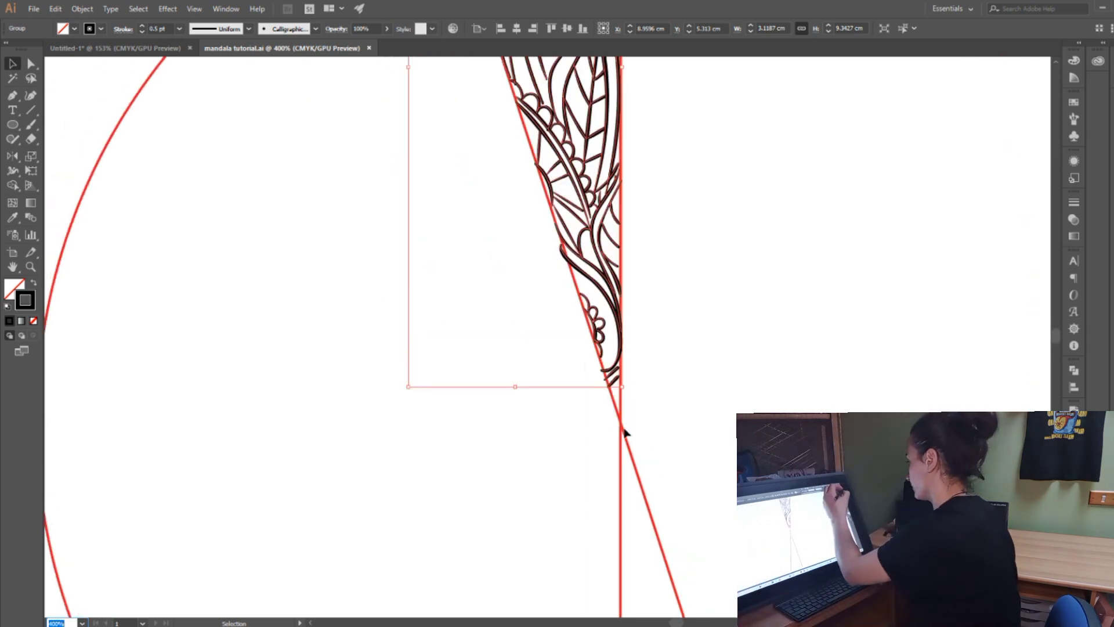
Reflect a copy of the grouped wedge across the vertical axis at its bottom tip
{"action": "left_click", "coordinate": [11, 157]}
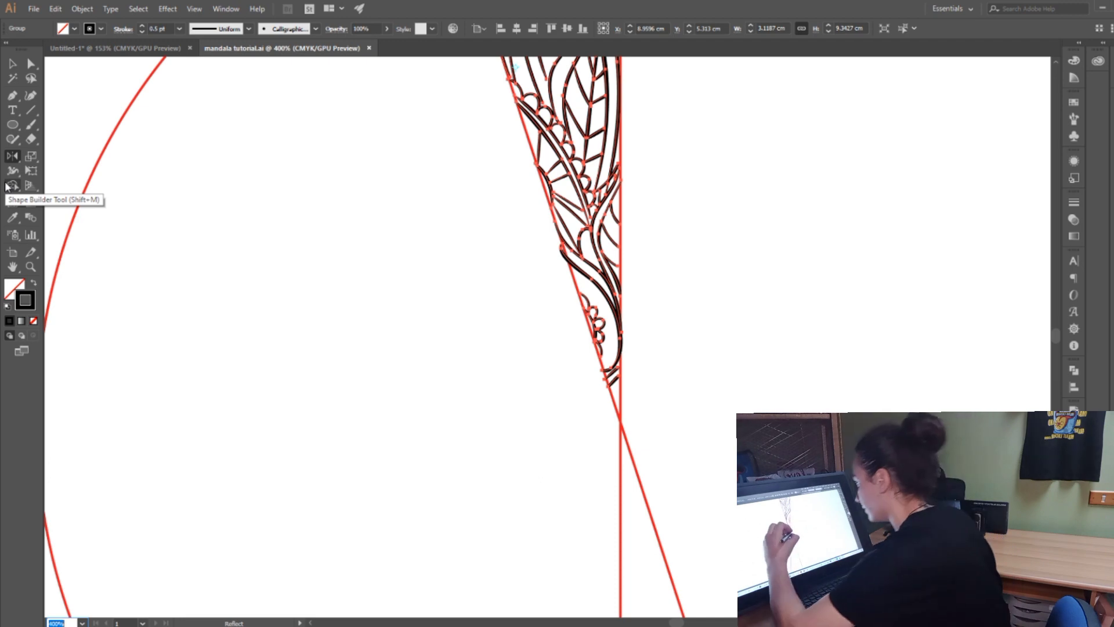
{"action": "left_click", "coordinate": [621, 422], "text": "alt"}
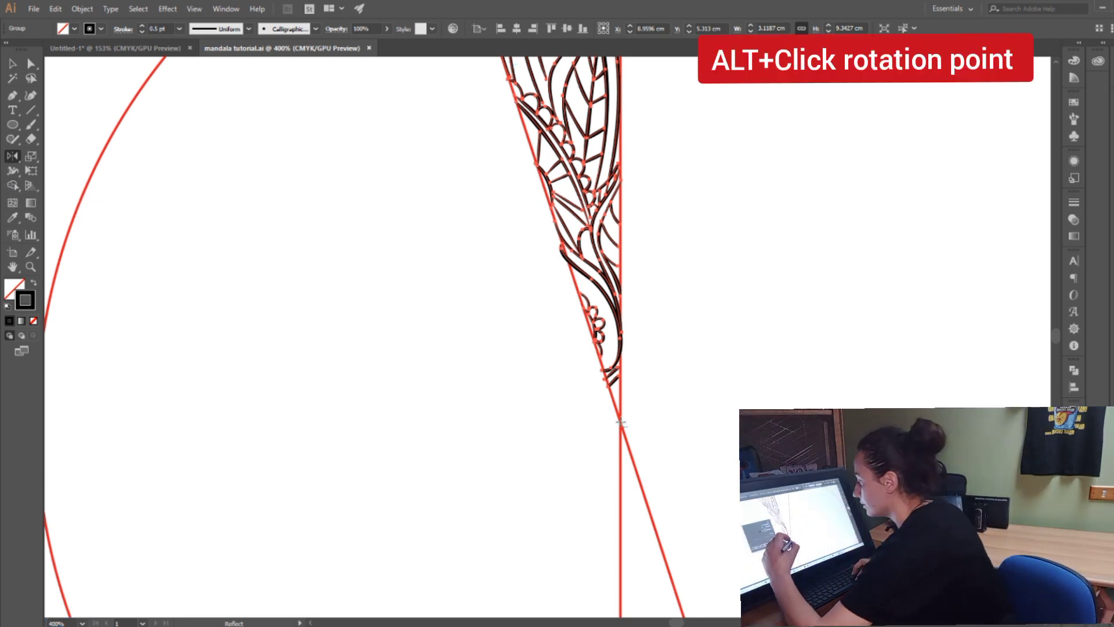
{"action": "left_click", "coordinate": [621, 422], "text": "alt"}
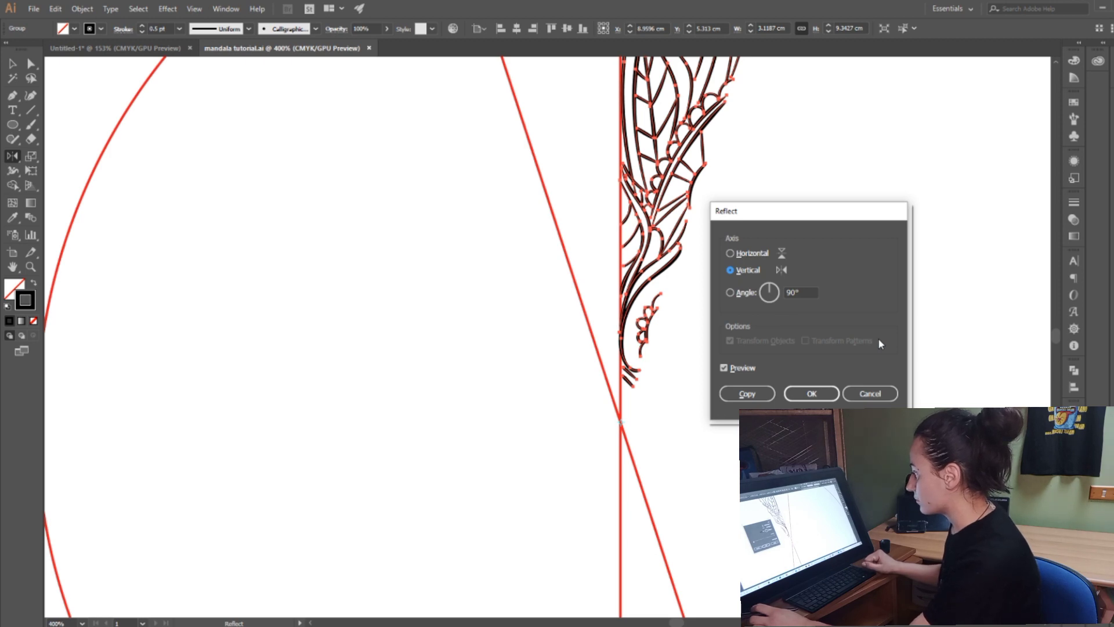
{"action": "left_click", "coordinate": [762, 395]}
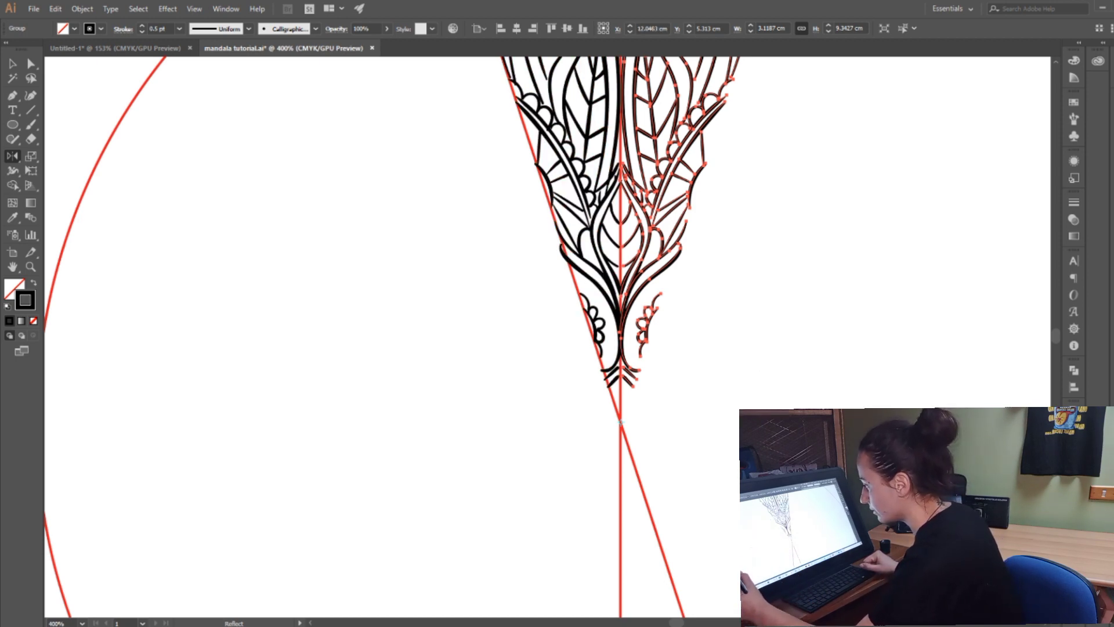
{"action": "key", "text": "F7"}
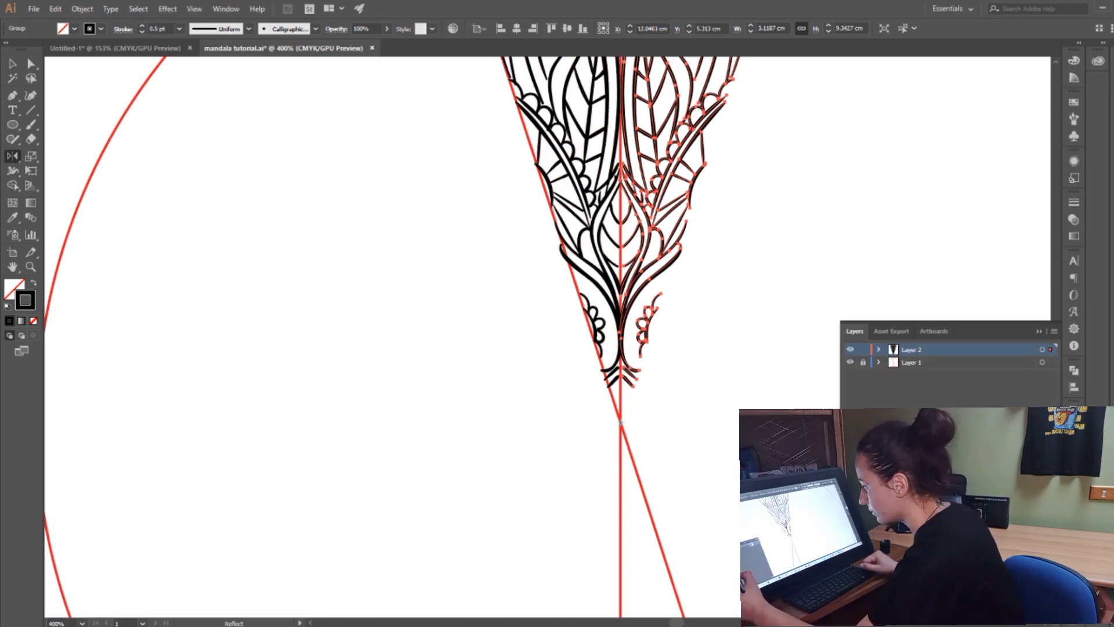
Hide Layer 1's red guides, deselect, and inspect the symmetrical wedge
{"action": "left_click", "coordinate": [849, 363]}
{"action": "left_click", "coordinate": [1039, 332]}
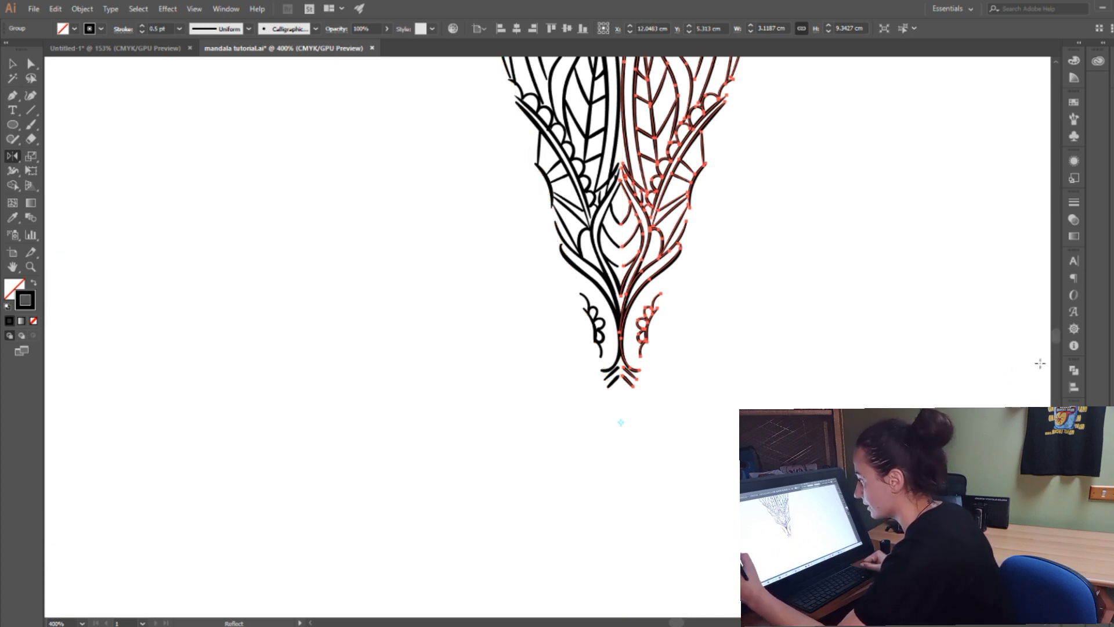
{"action": "key", "text": "v"}
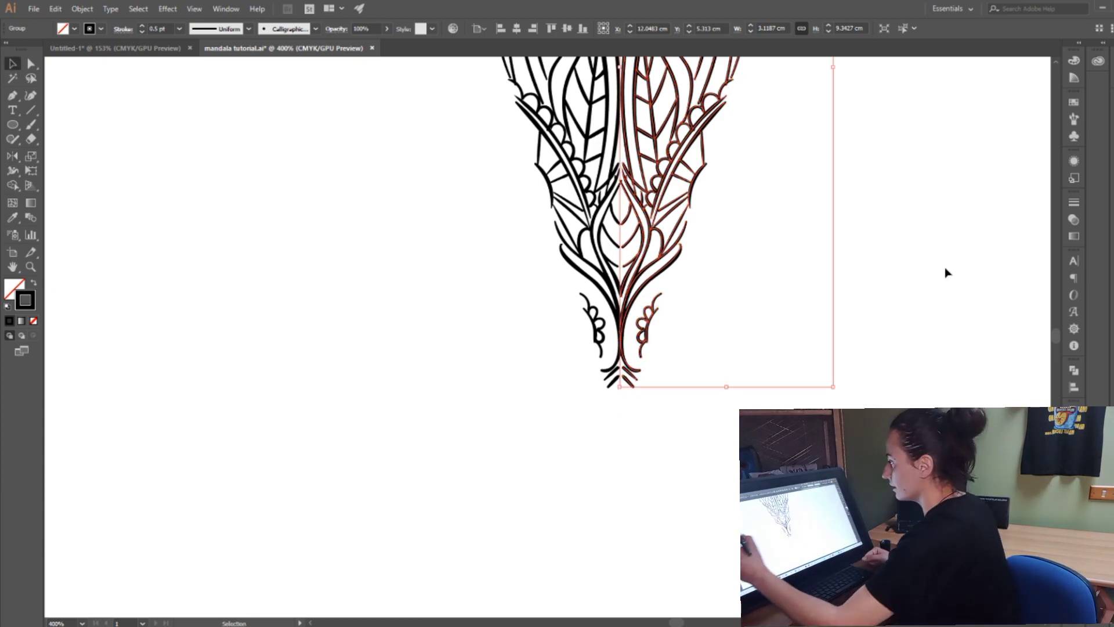
{"action": "left_click", "coordinate": [1016, 325]}
{"action": "scroll", "coordinate": [1056, 333], "scroll_direction": "up", "scroll_amount": 10}
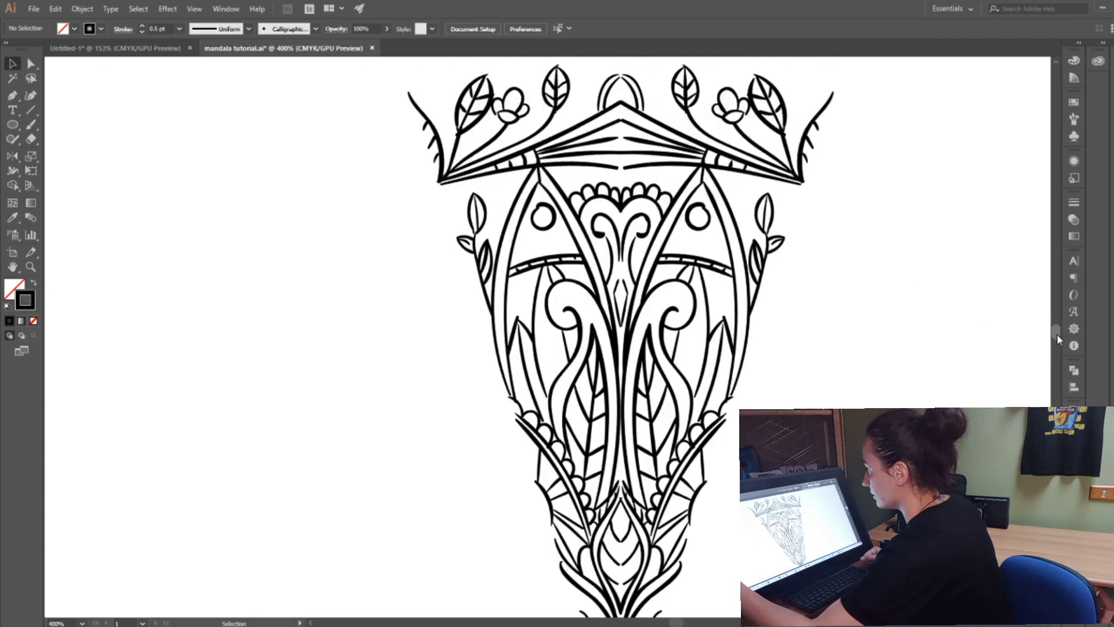
{"action": "scroll", "coordinate": [1057, 333], "scroll_direction": "up", "scroll_amount": 2}
{"action": "scroll", "coordinate": [1057, 333], "scroll_direction": "down", "scroll_amount": 6}
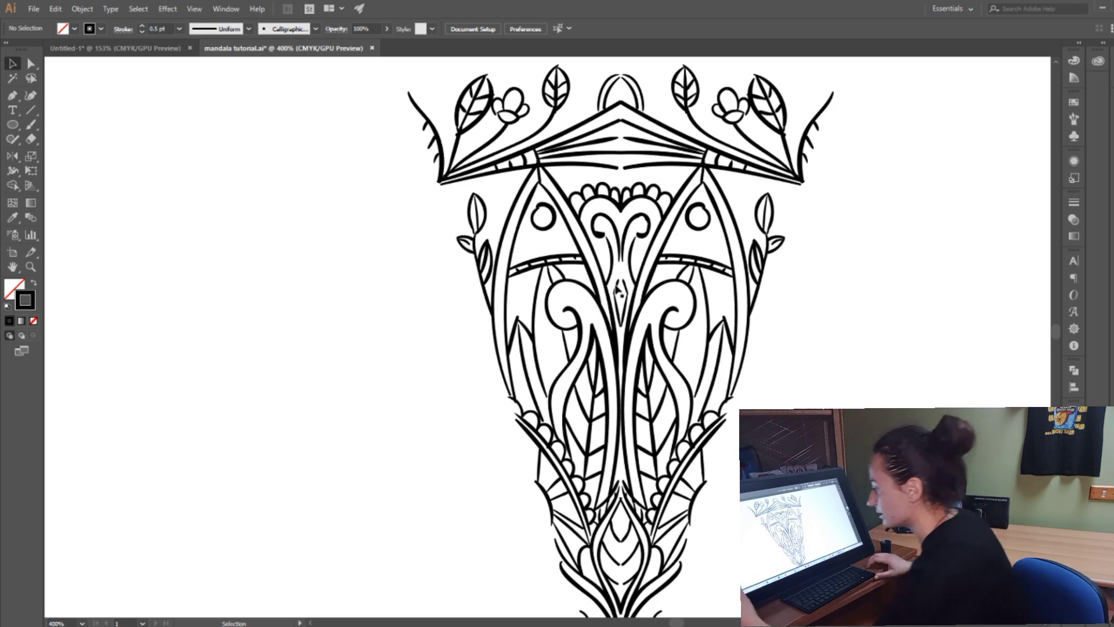
Turn Layer 1's red guide circle and lines back on
{"action": "key", "text": "F7"}
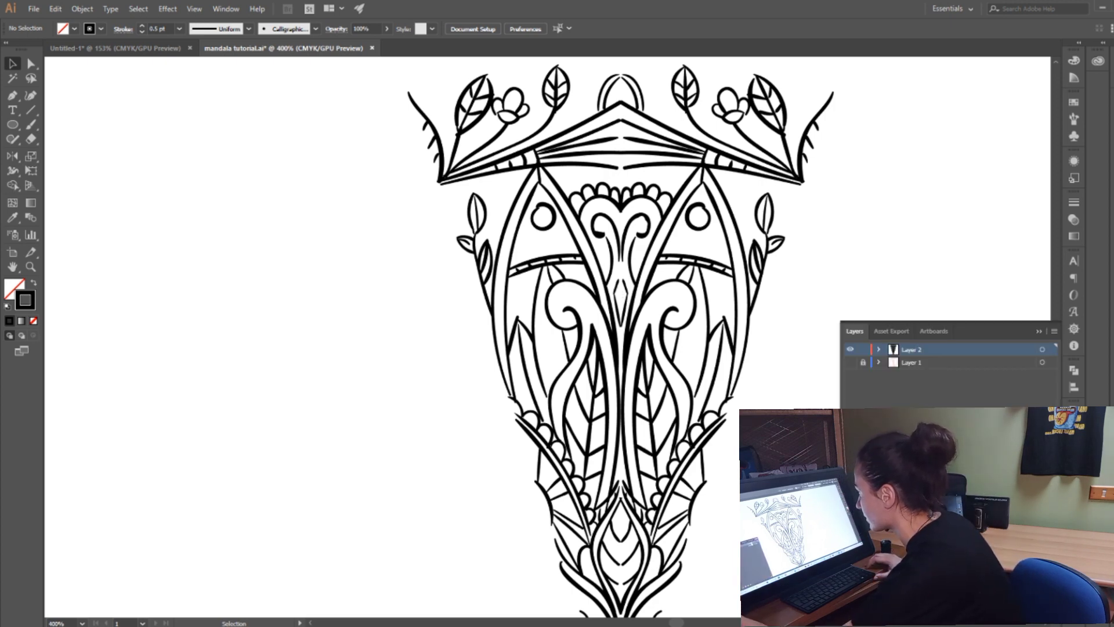
{"action": "left_click", "coordinate": [850, 362]}
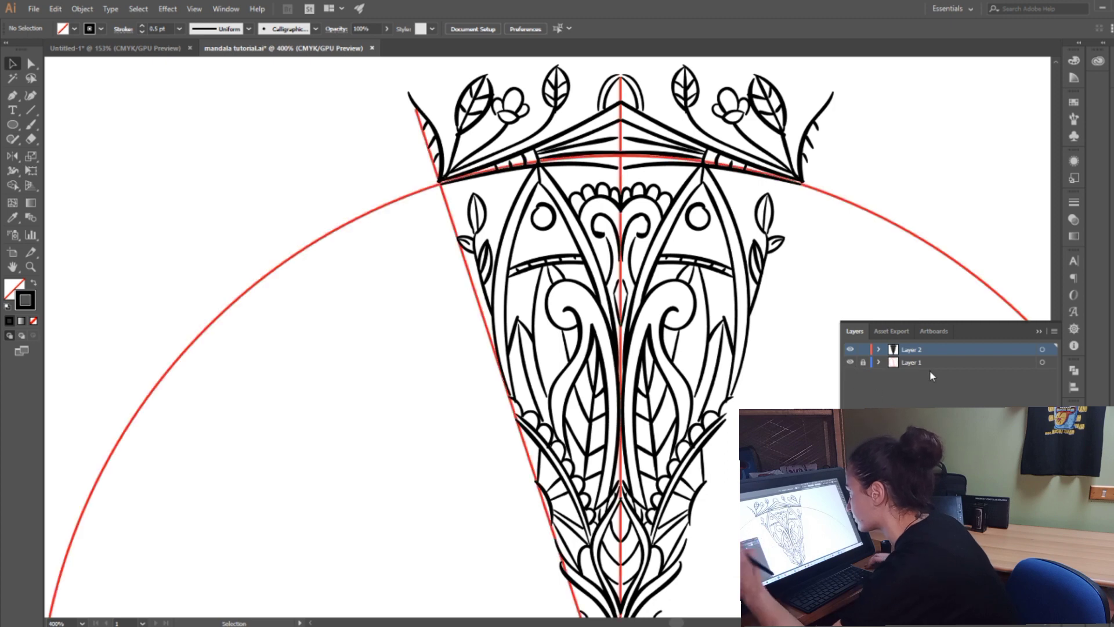
{"action": "left_click", "coordinate": [1038, 331]}
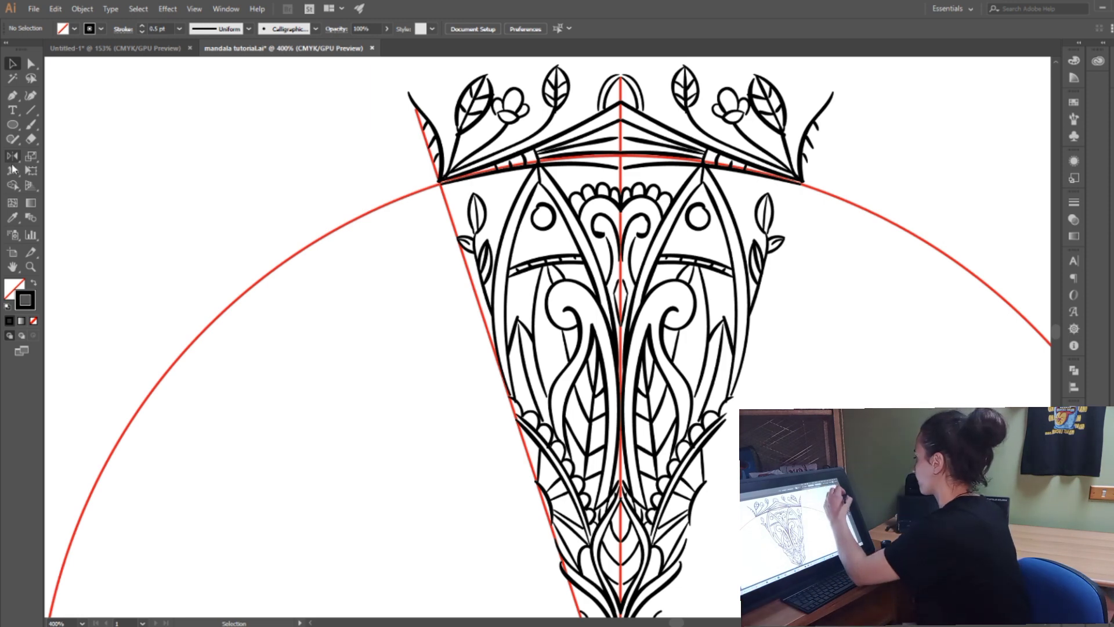
Set the Paintbrush stroke weight to a thin 0.5 pt
{"action": "left_click", "coordinate": [31, 124]}
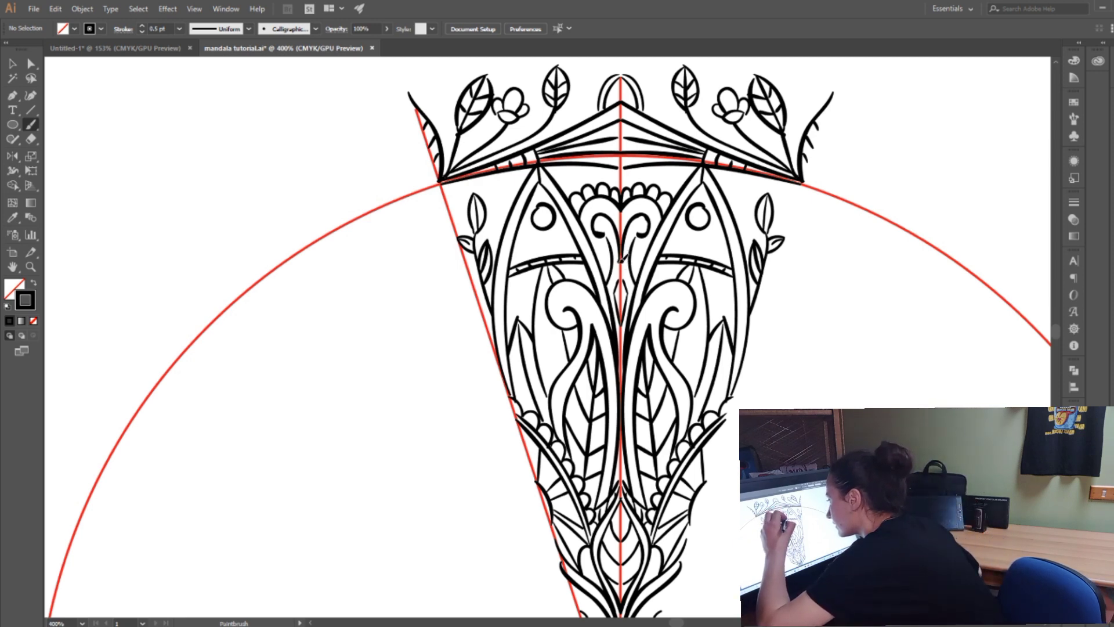
{"action": "left_click", "coordinate": [59, 11]}
{"action": "left_click", "coordinate": [179, 28]}
{"action": "left_click", "coordinate": [179, 28]}
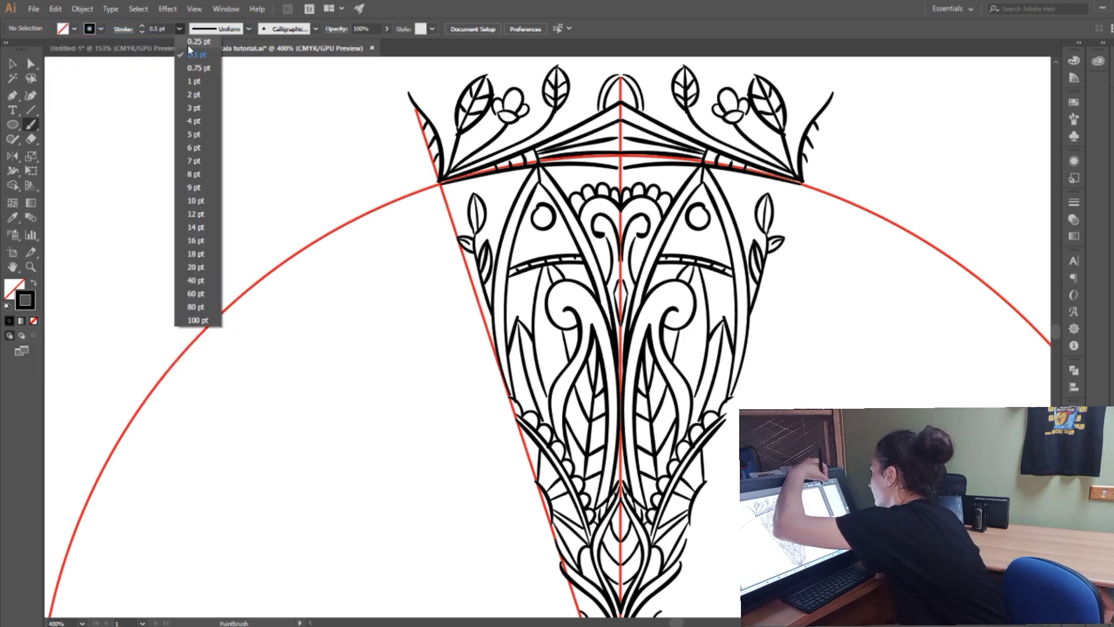
{"action": "left_click", "coordinate": [187, 54]}
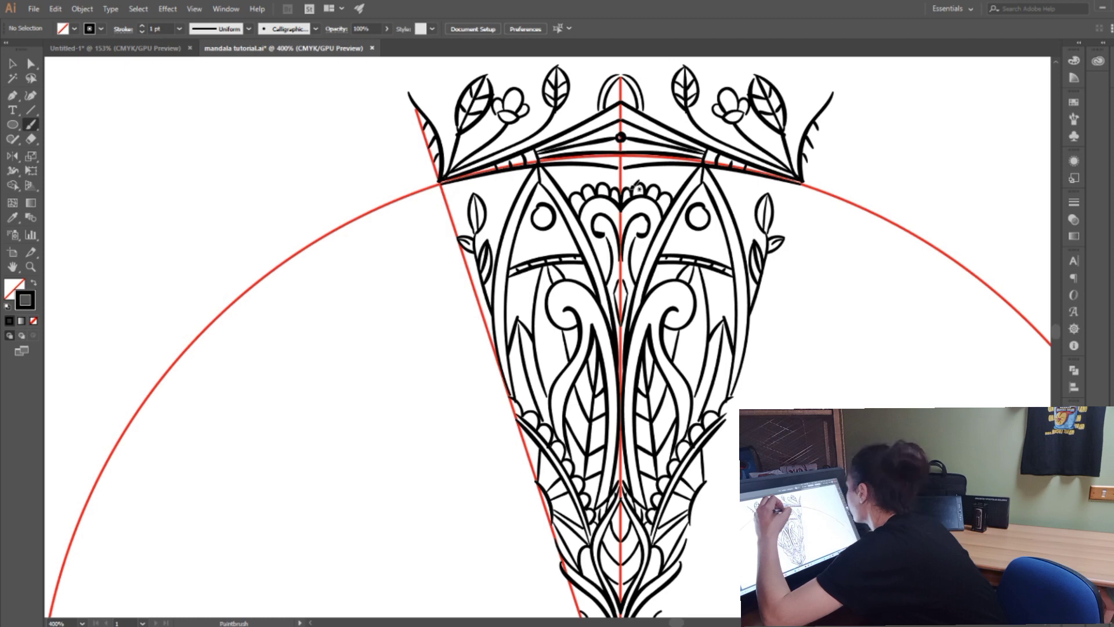
{"action": "left_click", "coordinate": [180, 29]}
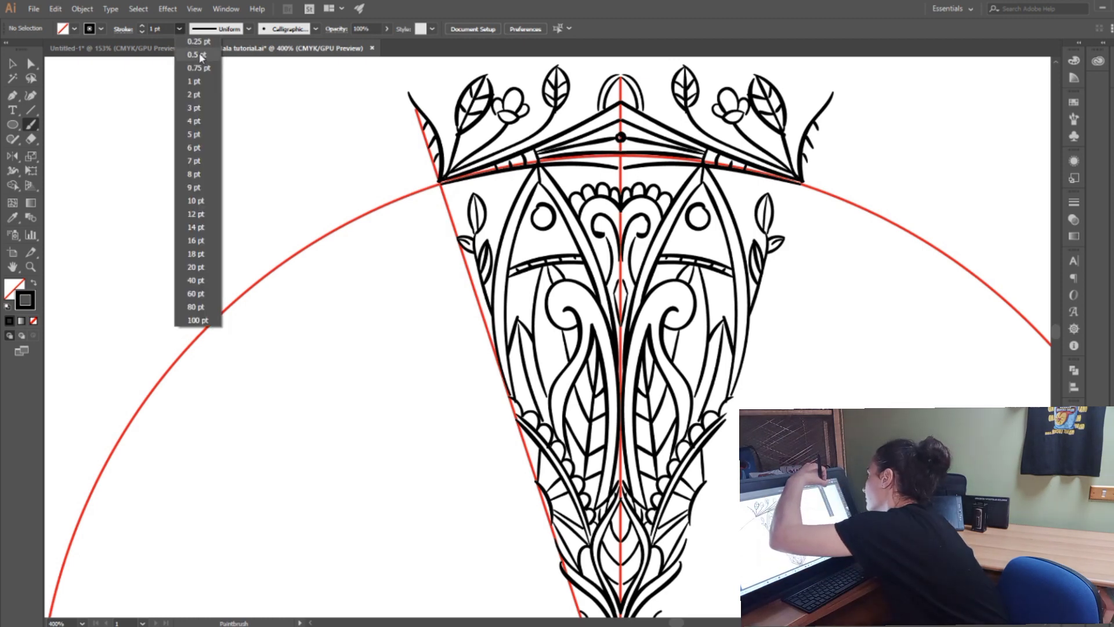
{"action": "left_click", "coordinate": [184, 41]}
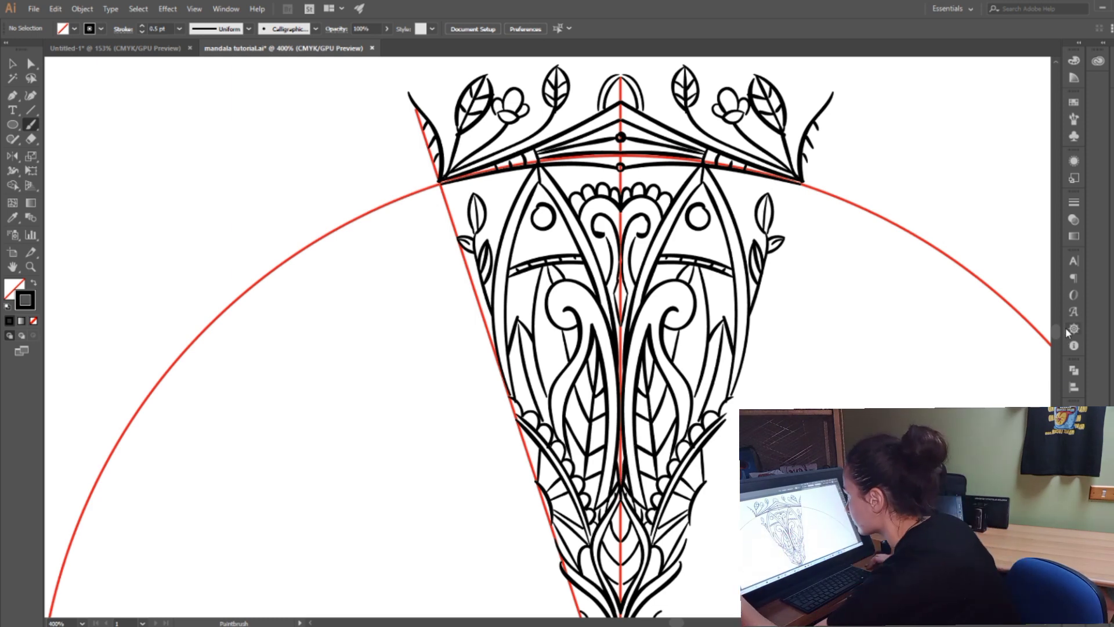
{"action": "key", "text": "F7"}
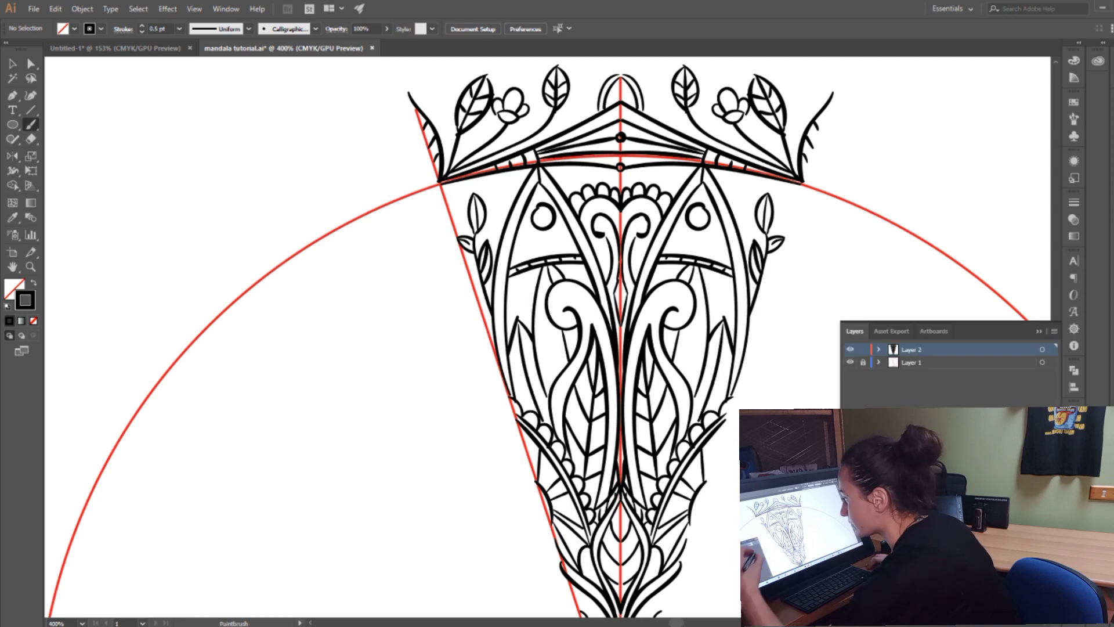
Hide Layer 1's red guides and scroll down to the wedge's lower tip
{"action": "left_click", "coordinate": [850, 362]}
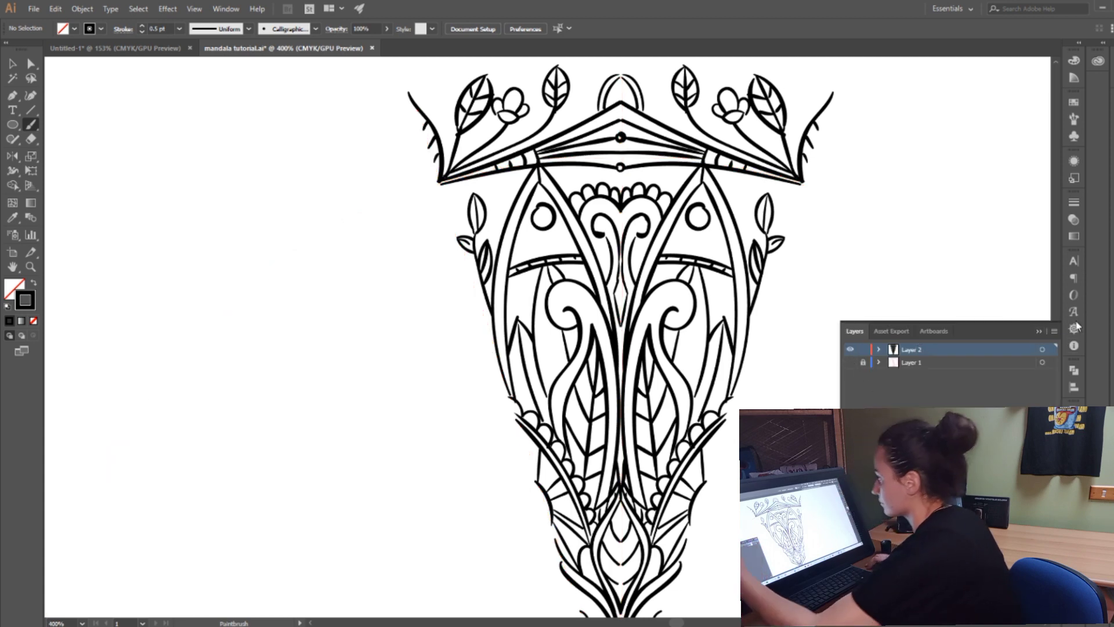
{"action": "left_click", "coordinate": [1039, 331]}
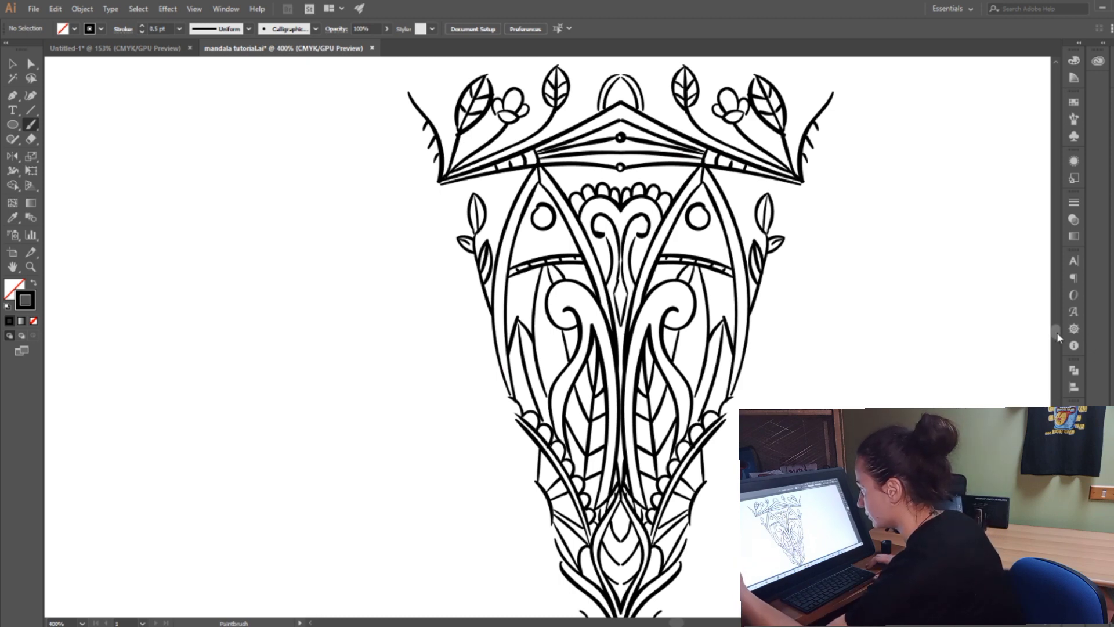
{"action": "scroll", "coordinate": [1057, 335], "scroll_direction": "down", "scroll_amount": 3}
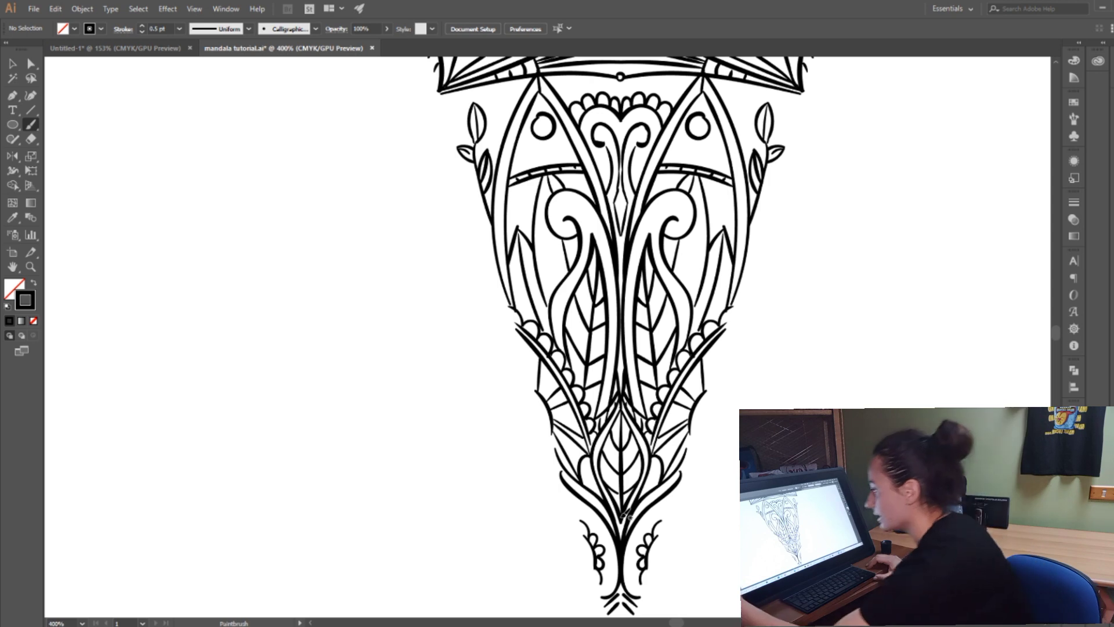
{"action": "scroll", "coordinate": [1058, 335], "scroll_direction": "down", "scroll_amount": 3}
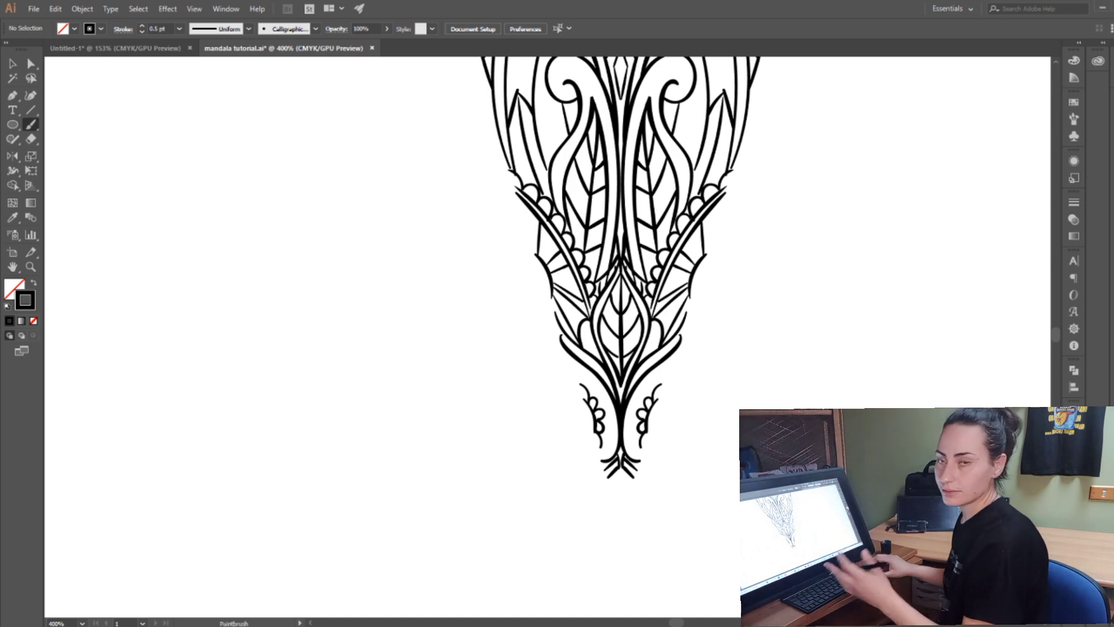
{"action": "key", "text": "a"}
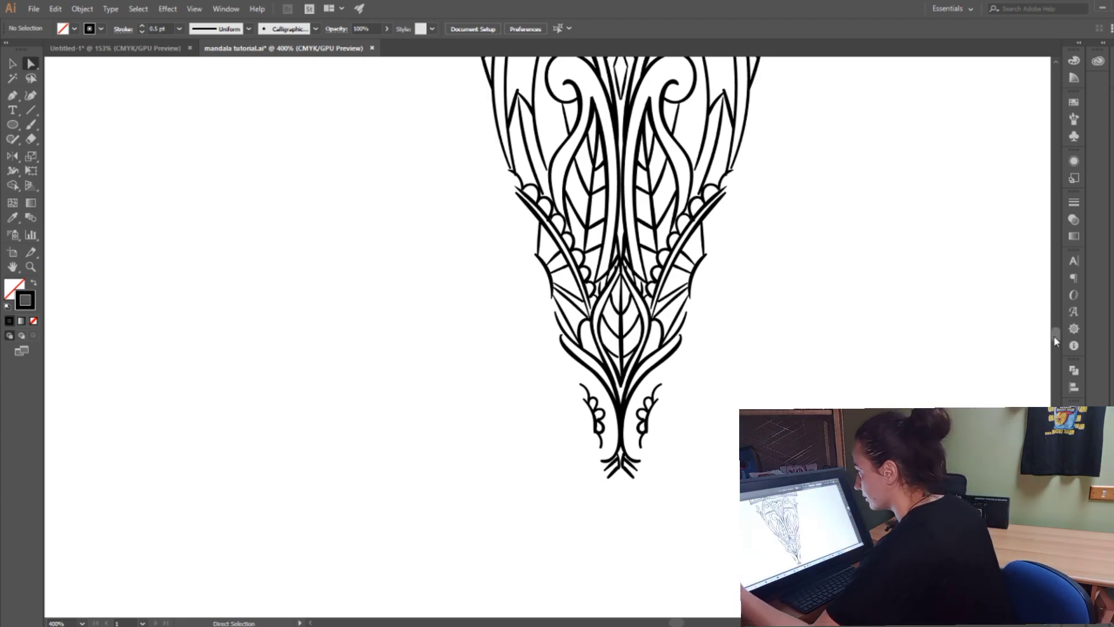
Nudge the anchor points on the right side of the crown's top arch
{"action": "left_click_drag", "start_coordinate": [1056, 343], "coordinate": [1052, 339]}
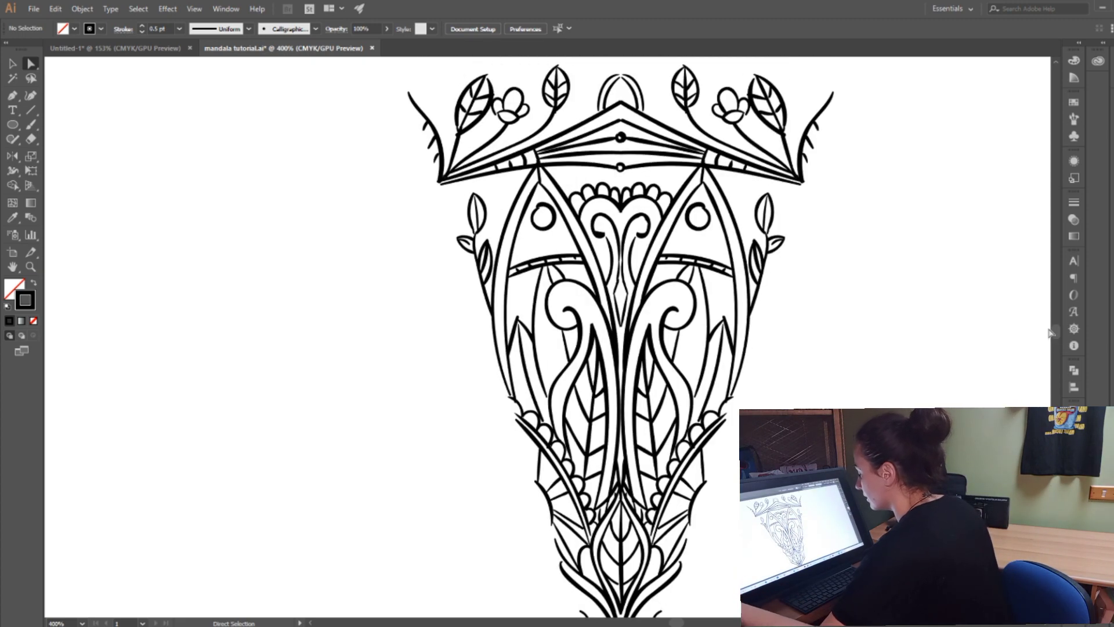
{"action": "left_click", "coordinate": [600, 114]}
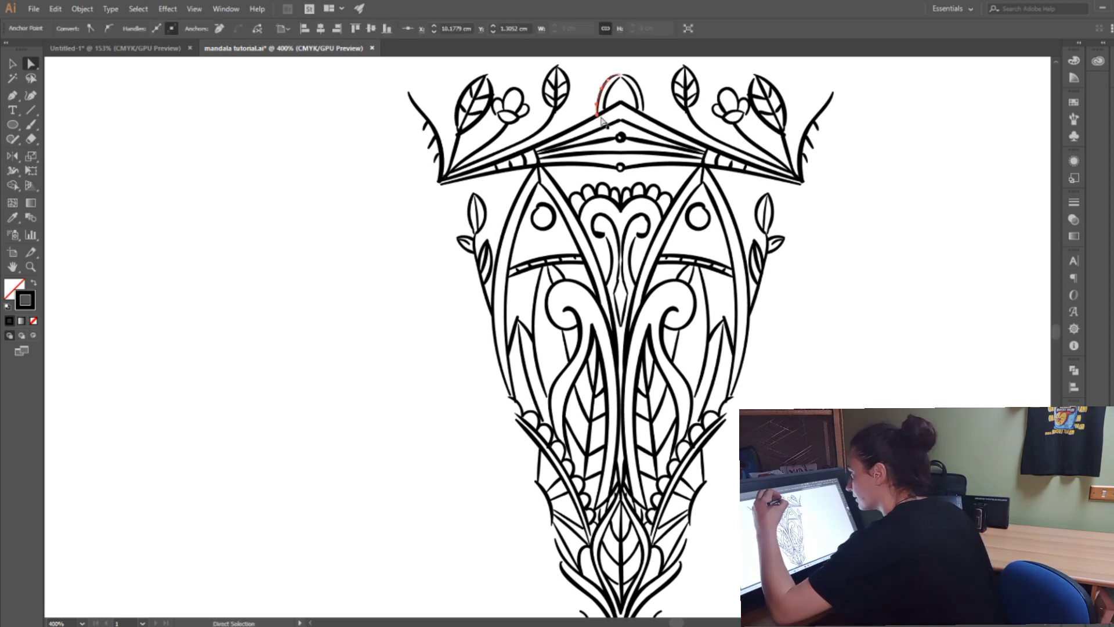
{"action": "left_click", "coordinate": [642, 110]}
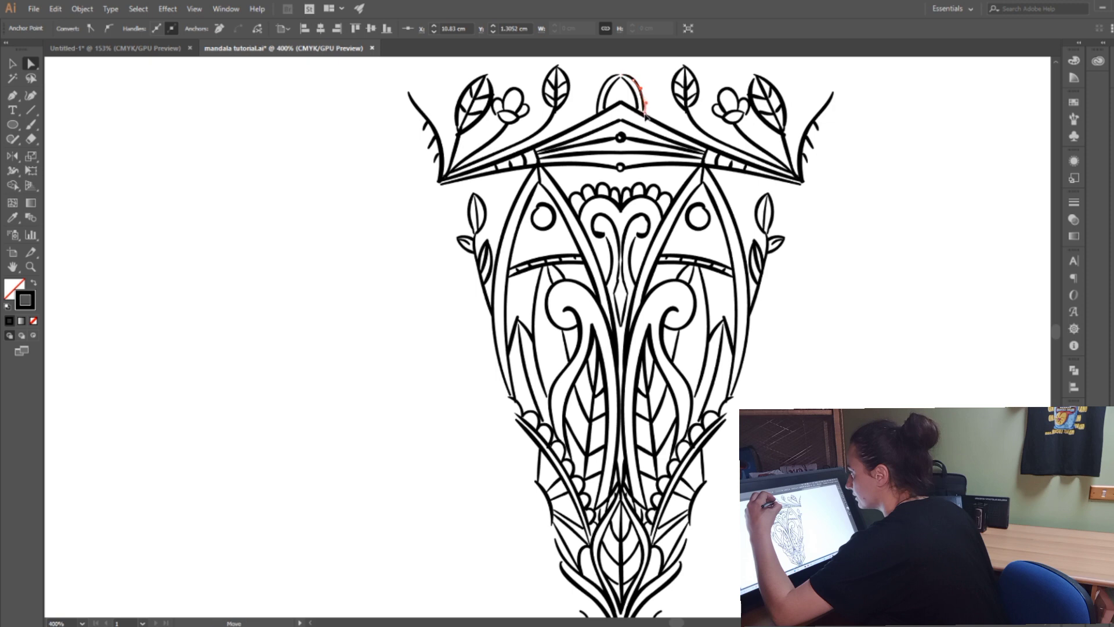
{"action": "left_click", "coordinate": [645, 114]}
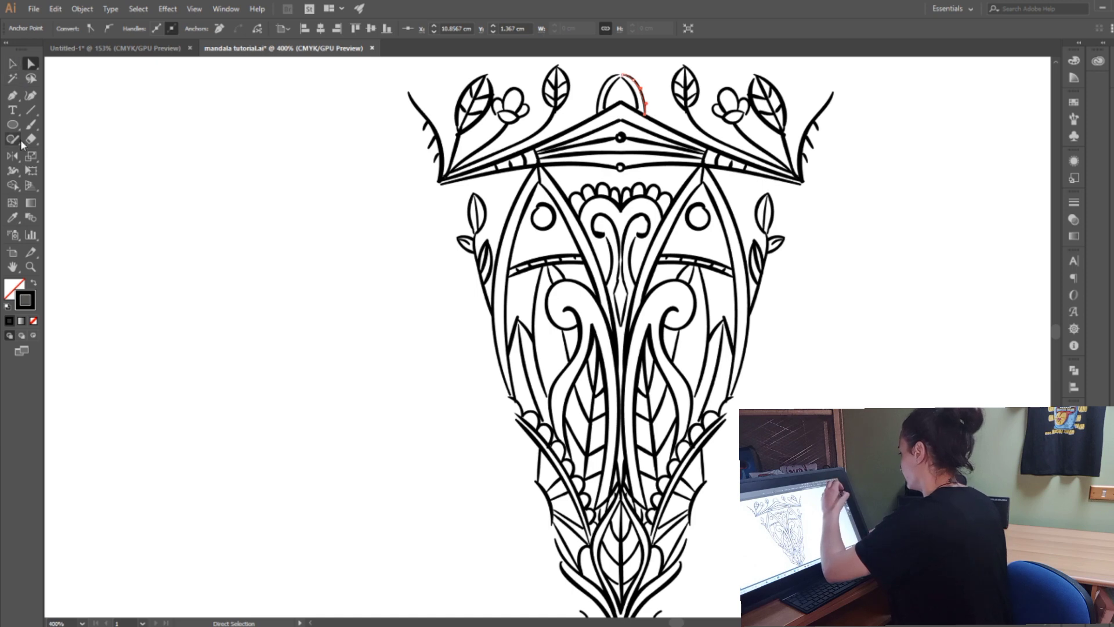
Paint a short diagonal test stroke in the empty left area and check stroke weights
{"action": "key", "text": "b"}
{"action": "left_click_drag", "start_coordinate": [169, 183], "coordinate": [191, 134]}
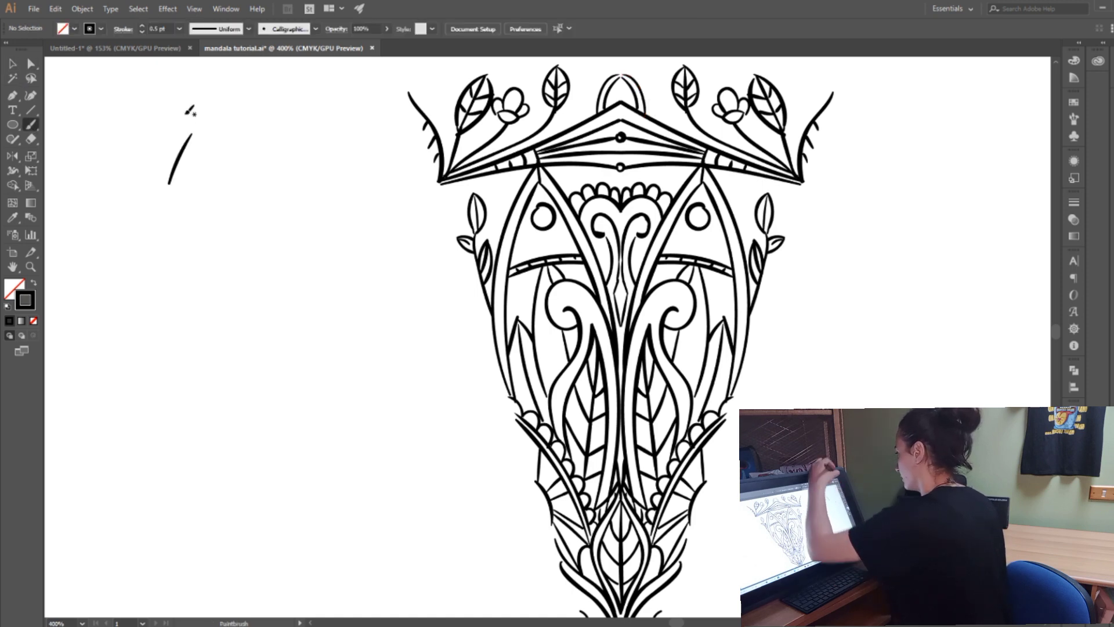
{"action": "left_click", "coordinate": [14, 65]}
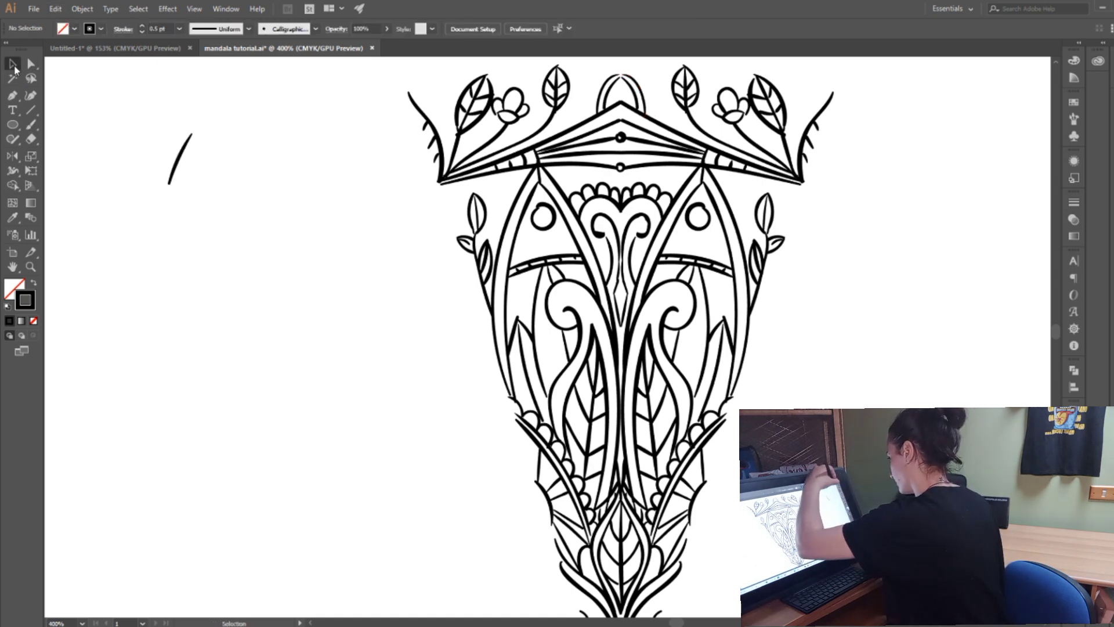
{"action": "left_click", "coordinate": [179, 29]}
Keep the 0.5 pt weight and delete the two test strokes on the left
{"action": "left_click", "coordinate": [119, 70]}
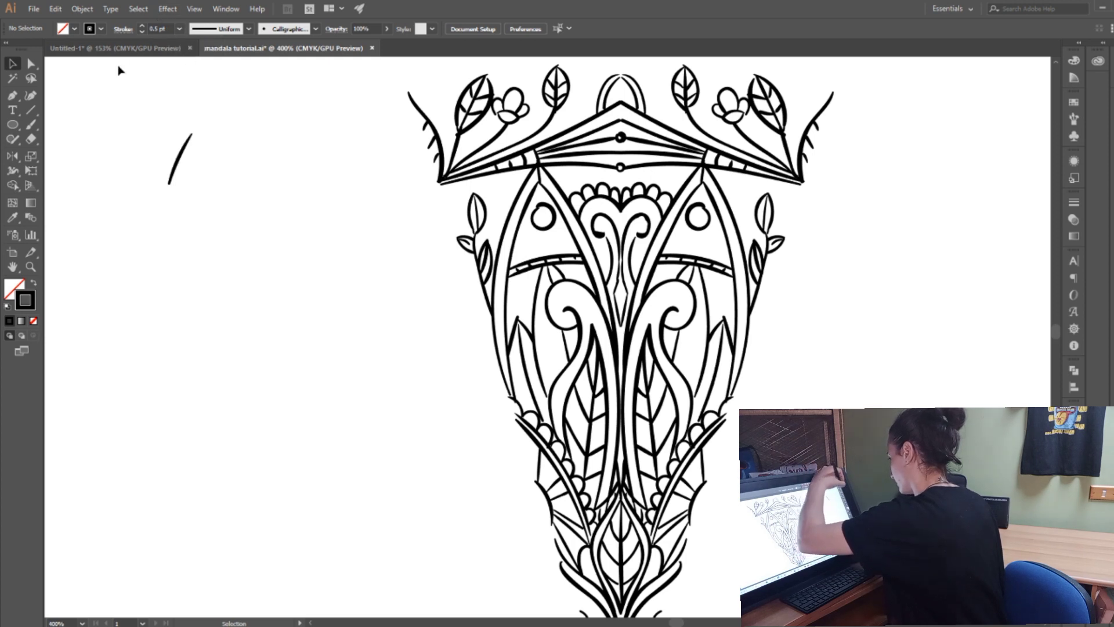
{"action": "left_click", "coordinate": [31, 123]}
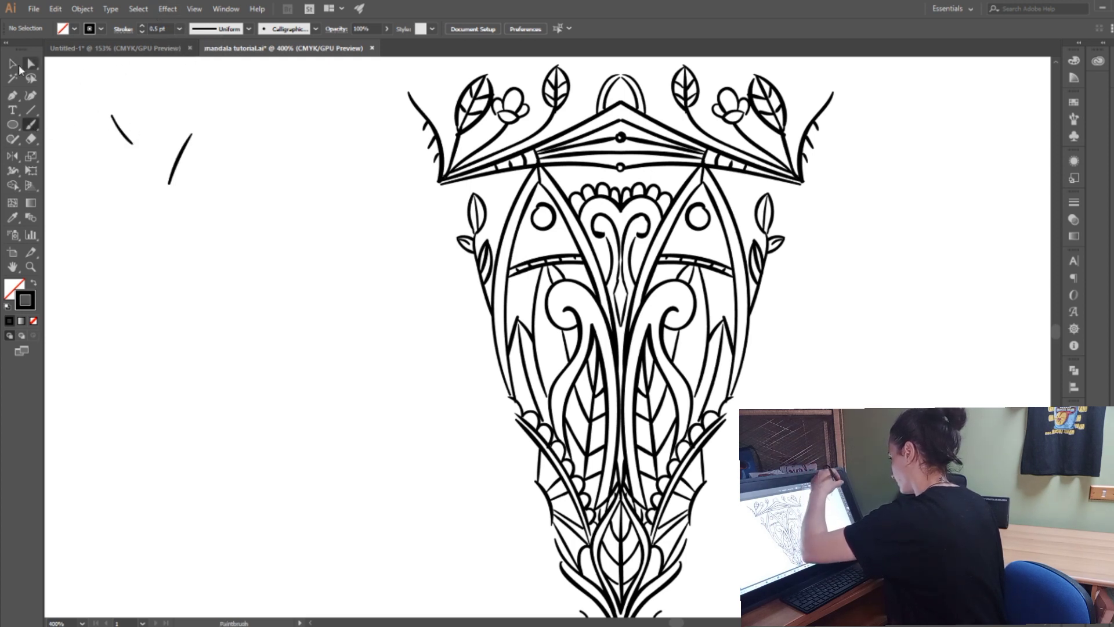
{"action": "left_click", "coordinate": [14, 65]}
{"action": "mouse_move", "coordinate": [69, 104]}
{"action": "left_mouse_down"}
{"action": "mouse_move", "coordinate": [112, 145]}
{"action": "mouse_move", "coordinate": [261, 207]}
{"action": "left_mouse_up"}
{"action": "key", "text": "Delete"}
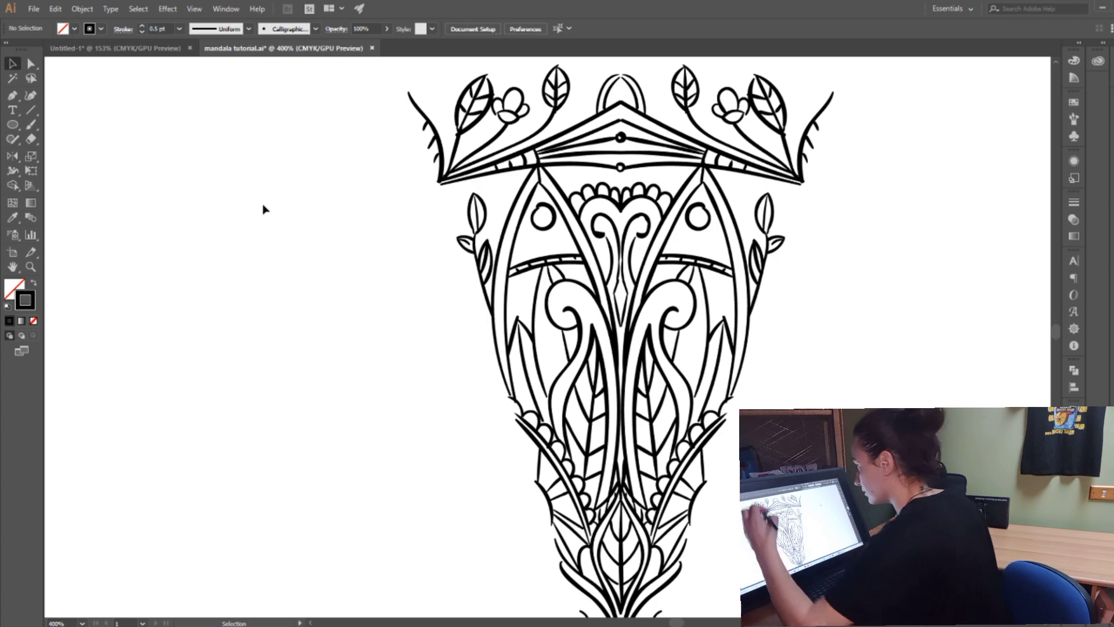
Scroll back to the wedge's middle and return to the Paintbrush for the centre curl
{"action": "scroll", "coordinate": [1056, 329], "scroll_direction": "up", "scroll_amount": 3}
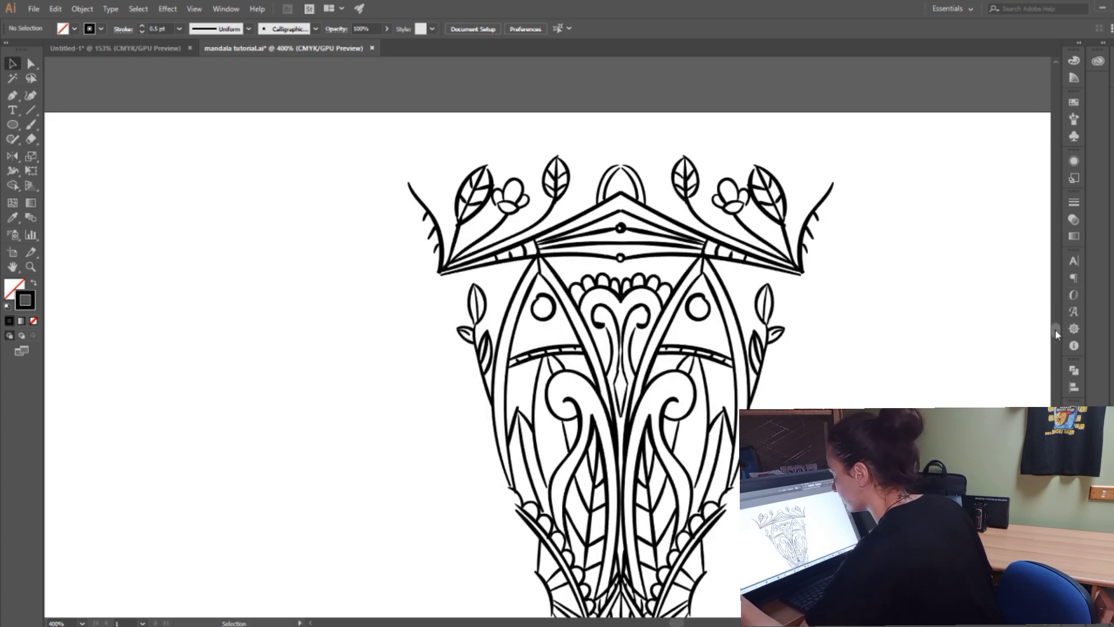
{"action": "scroll", "coordinate": [1055, 329], "scroll_direction": "down", "scroll_amount": 9}
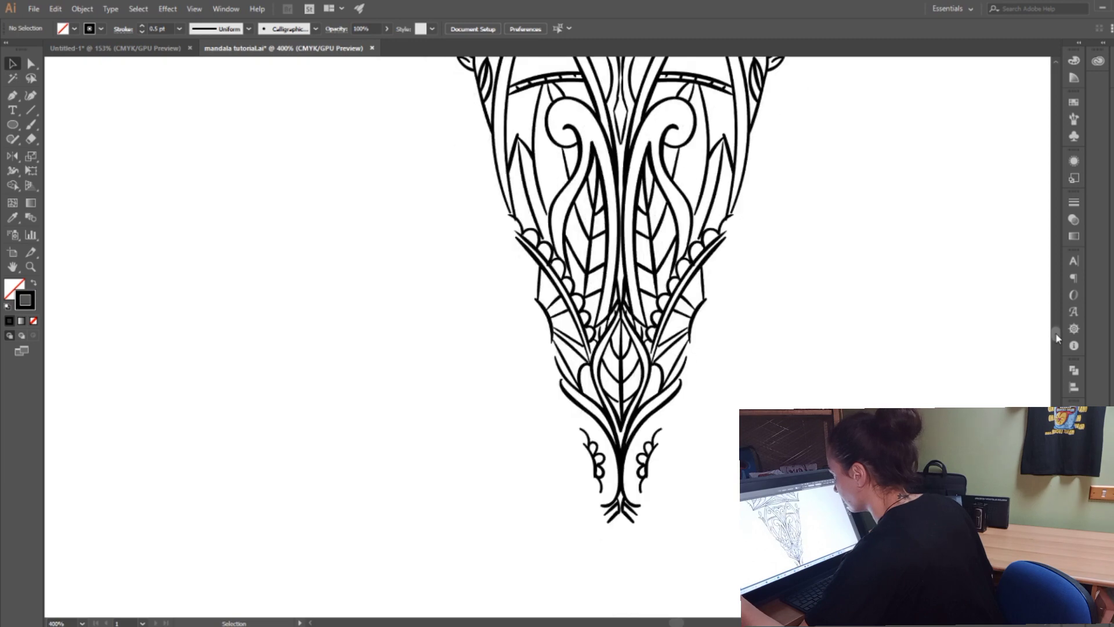
{"action": "scroll", "coordinate": [1056, 333], "scroll_direction": "up", "scroll_amount": 5}
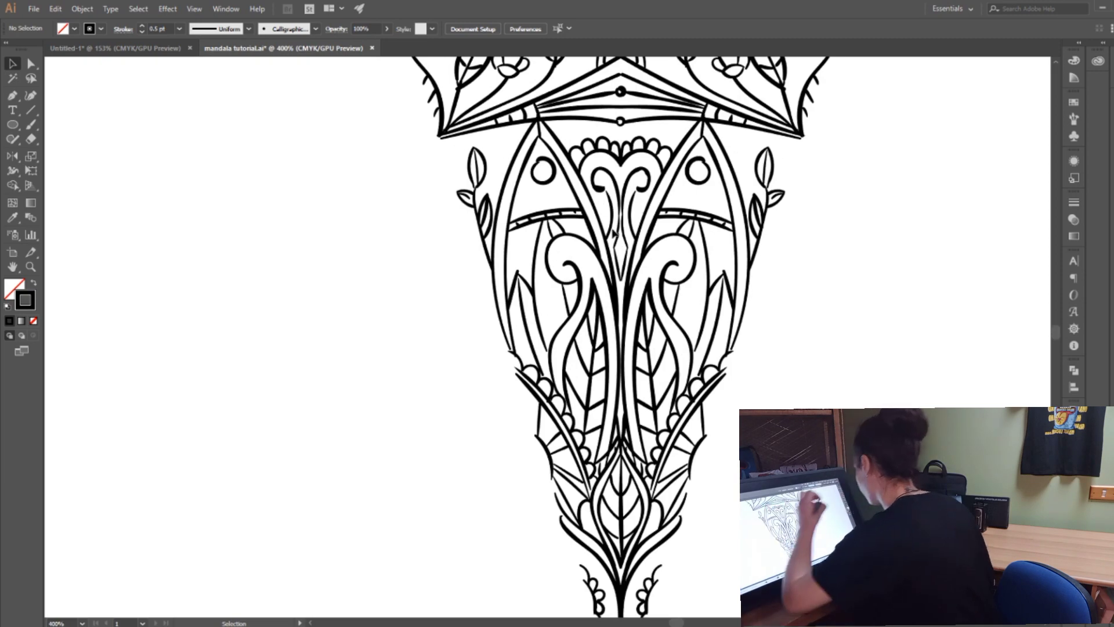
{"action": "left_click", "coordinate": [32, 123]}
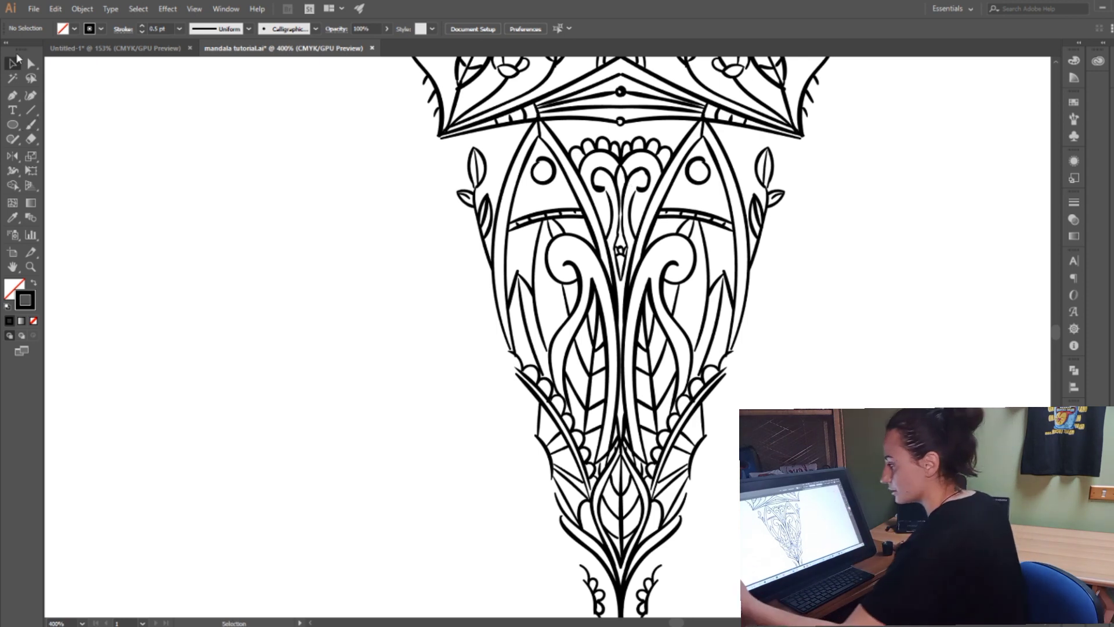
Make the red guide lines layer visible again in the Layers panel
{"action": "key", "text": "v"}
{"action": "key", "text": "F7"}
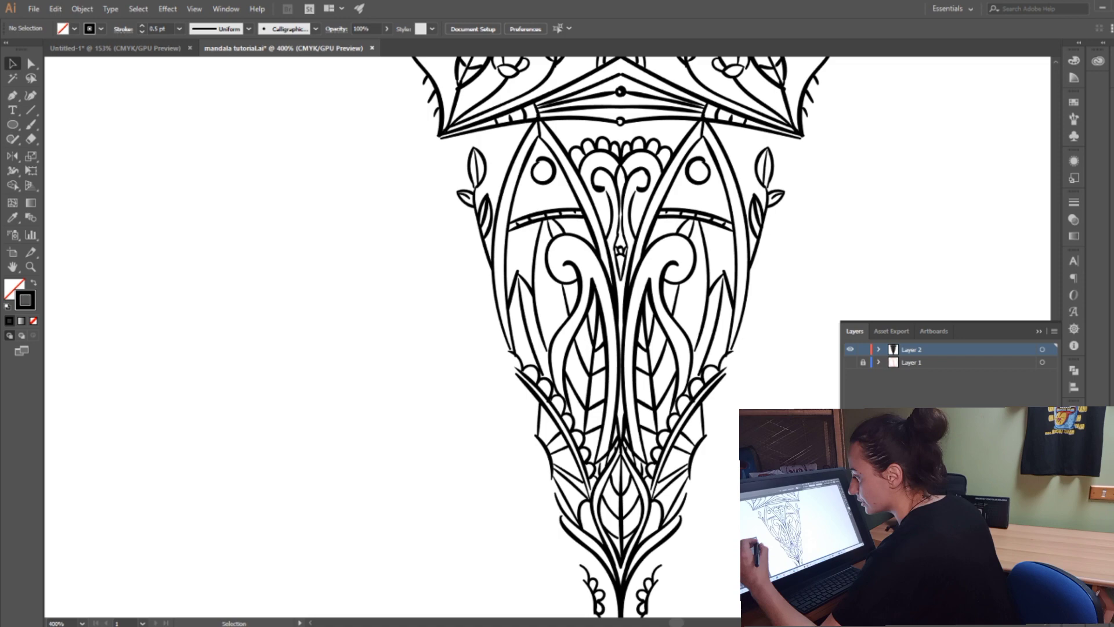
{"action": "left_click", "coordinate": [850, 362]}
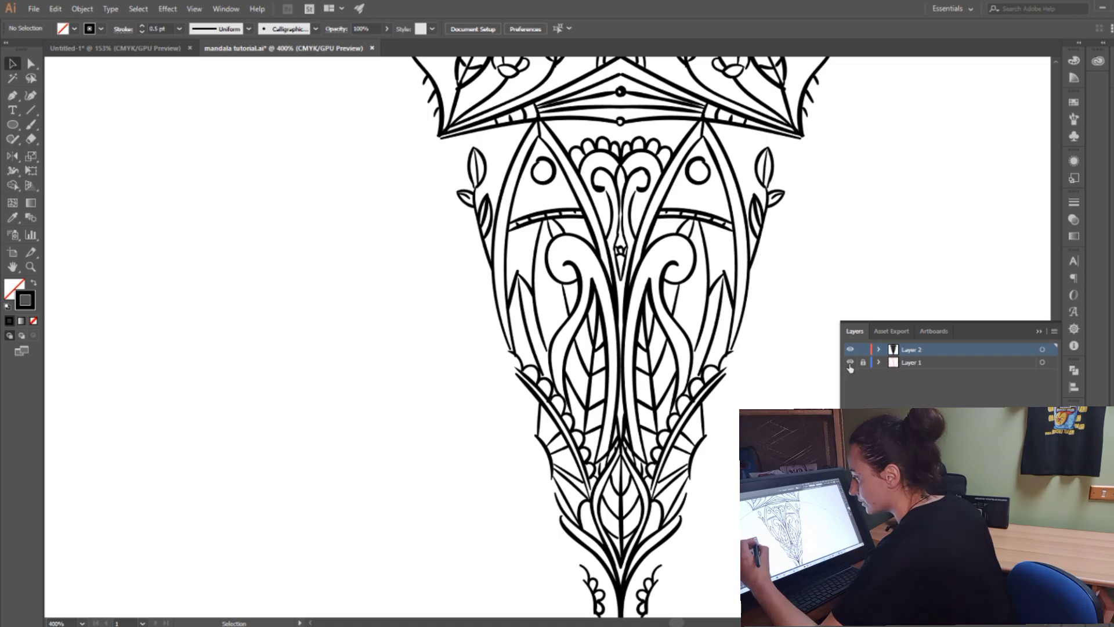
{"action": "left_click", "coordinate": [1039, 331]}
{"action": "scroll", "coordinate": [1056, 333], "scroll_direction": "down", "scroll_amount": 5}
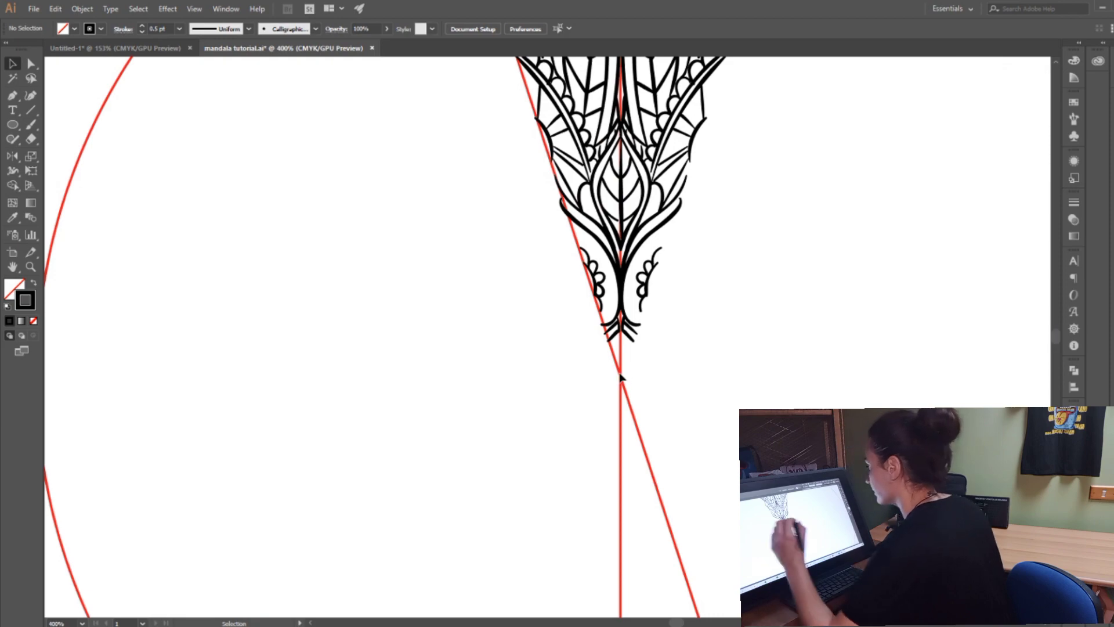
Select all the wedge artwork, ungroup it, then regroup everything into one group
{"action": "key", "text": "r"}
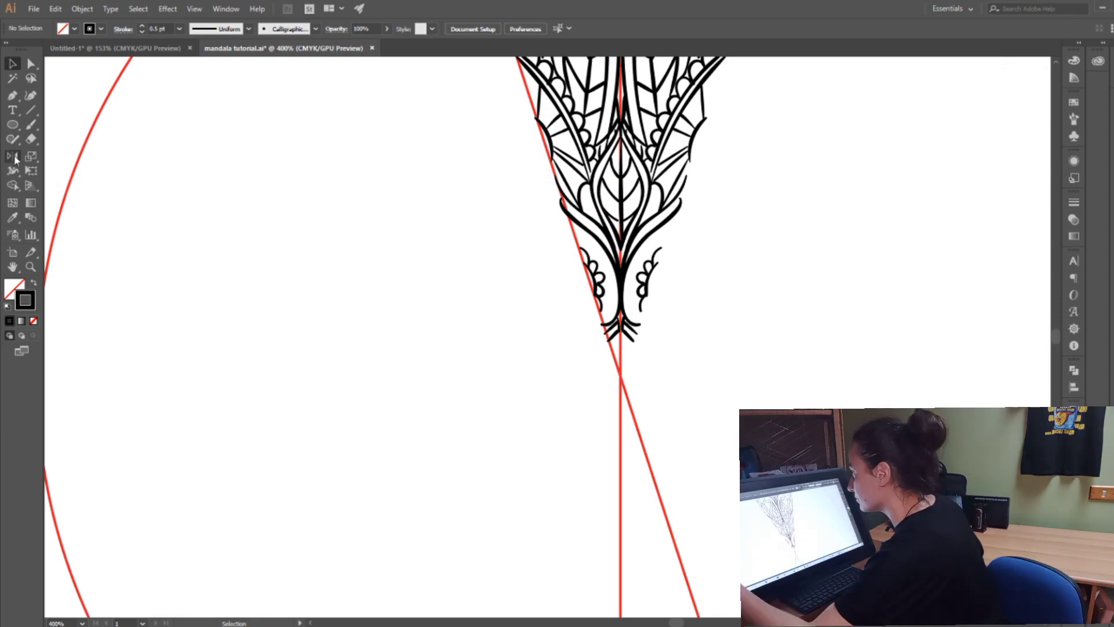
{"action": "key", "text": "ctrl+a"}
{"action": "scroll", "coordinate": [1058, 336], "scroll_direction": "up", "scroll_amount": 6}
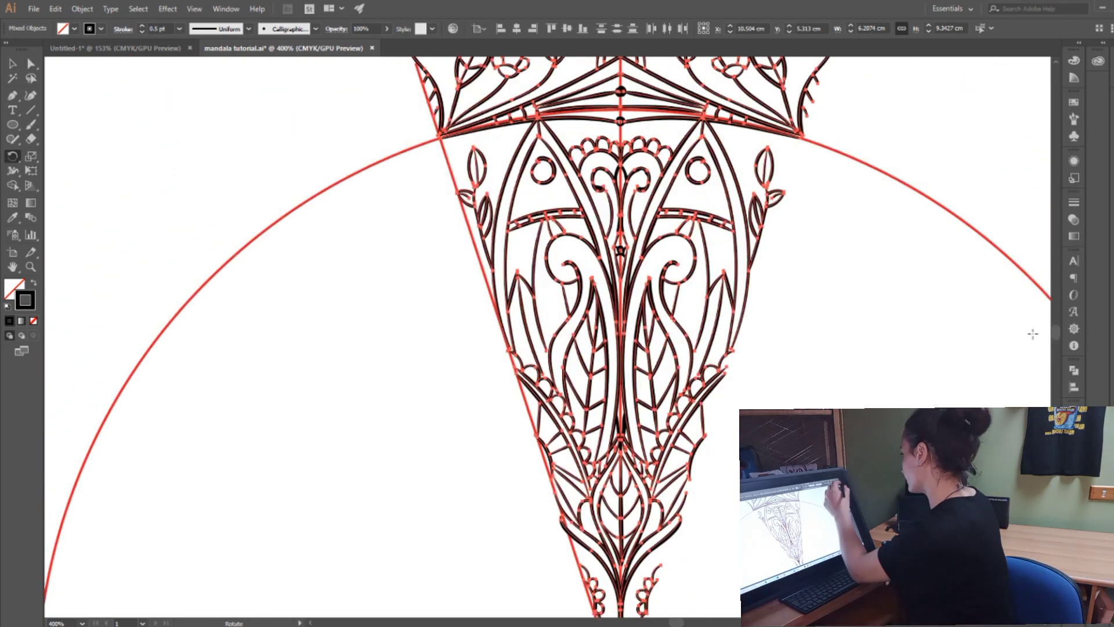
{"action": "left_click", "coordinate": [13, 64]}
{"action": "key", "text": "ctrl+a"}
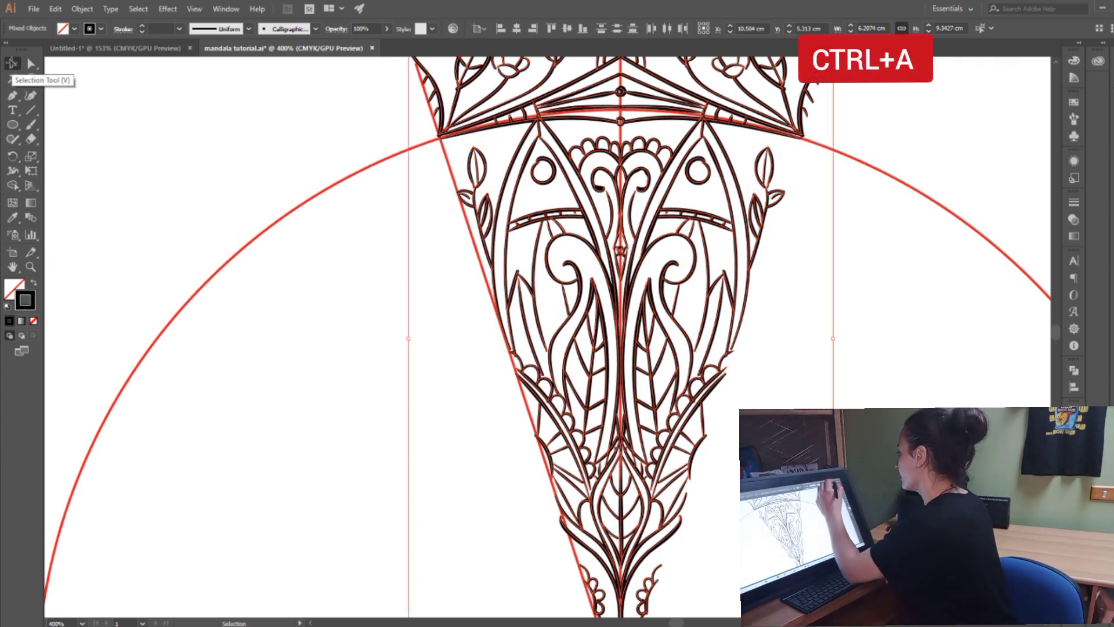
{"action": "left_click", "coordinate": [84, 8]}
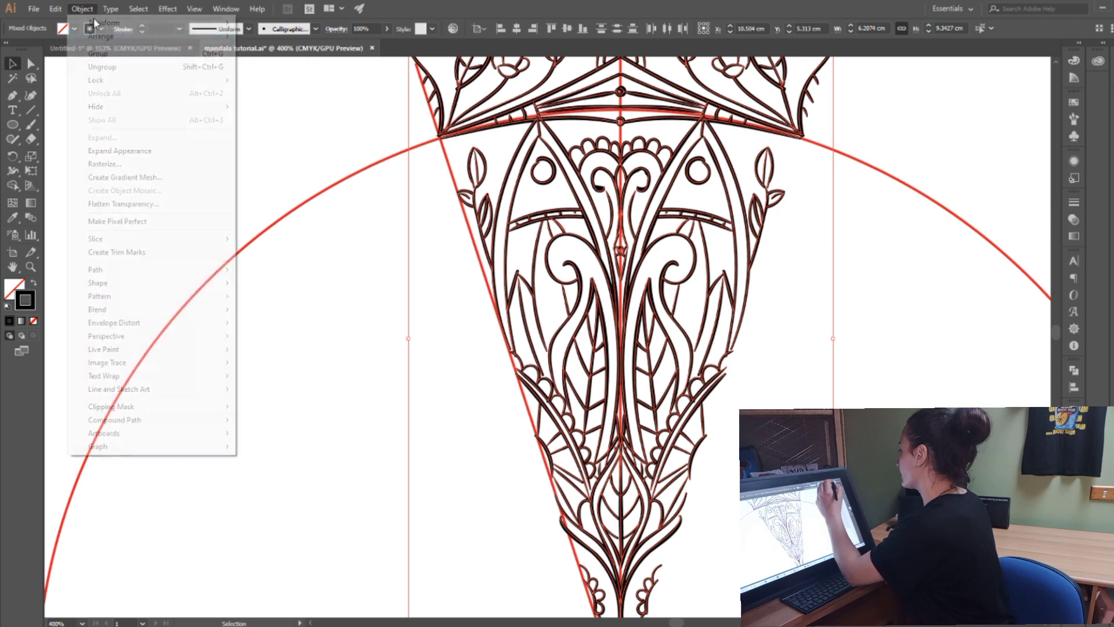
{"action": "left_click", "coordinate": [103, 68]}
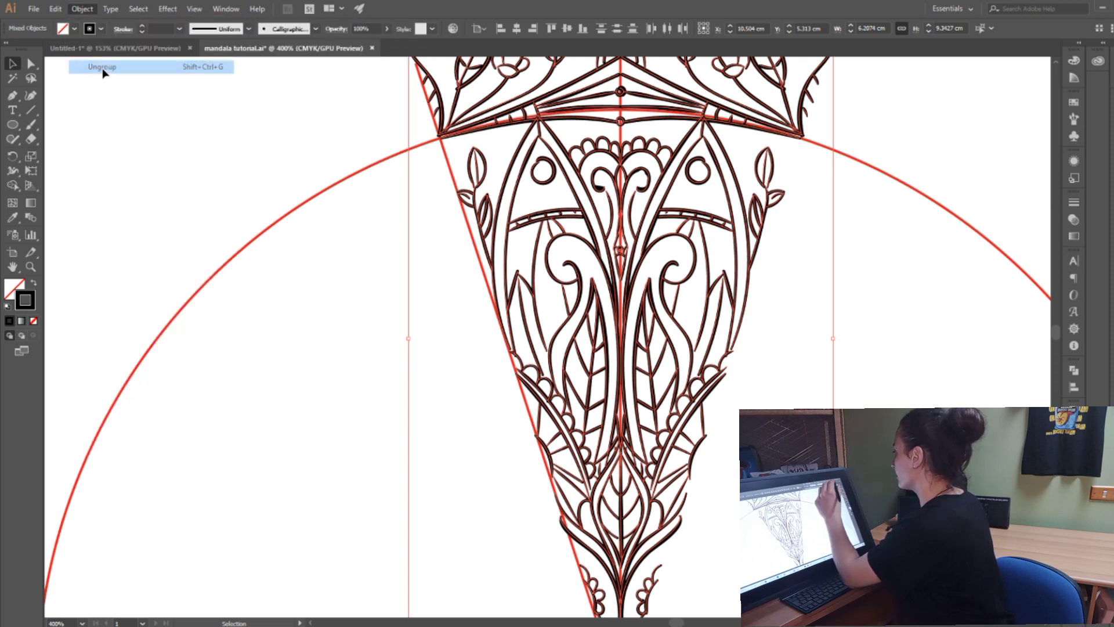
{"action": "left_click", "coordinate": [90, 8]}
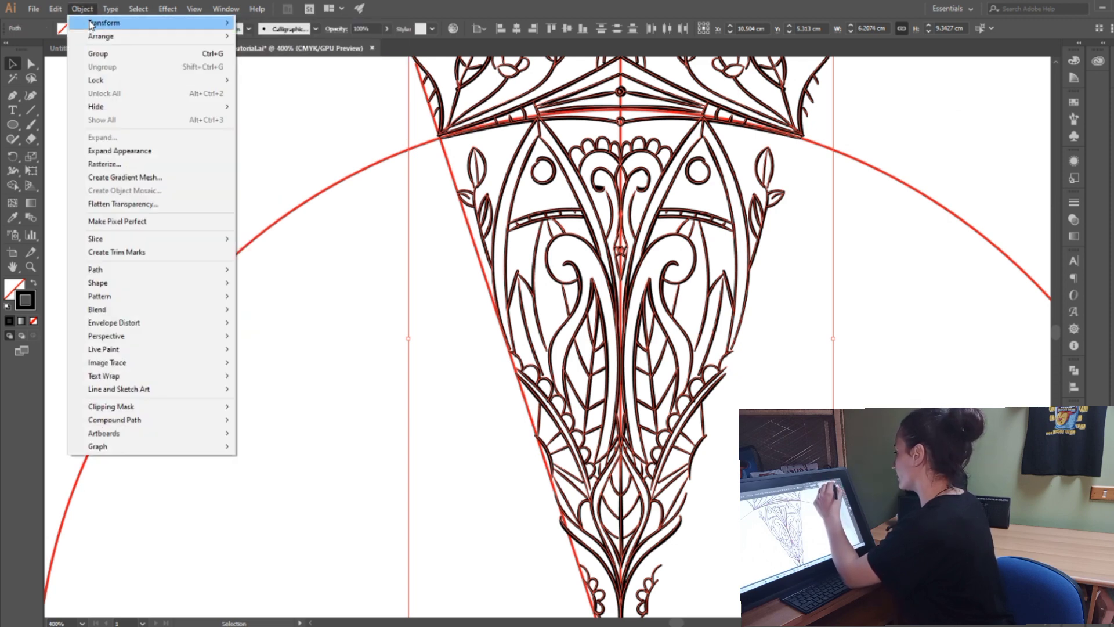
{"action": "left_click", "coordinate": [94, 53]}
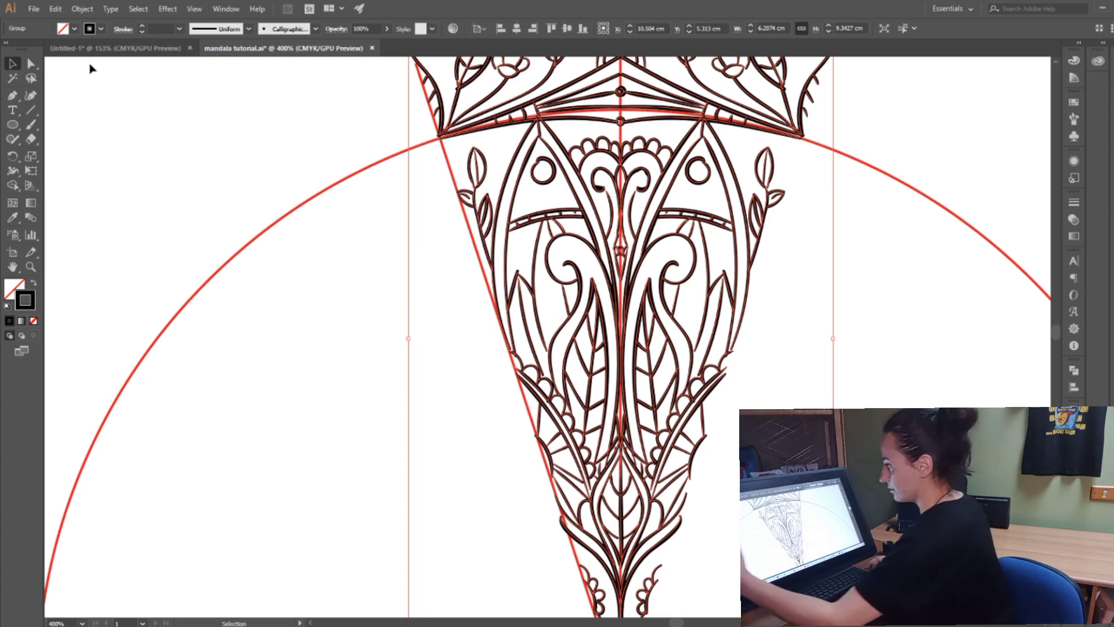
{"action": "left_click_drag", "start_coordinate": [1056, 329], "coordinate": [1057, 339]}
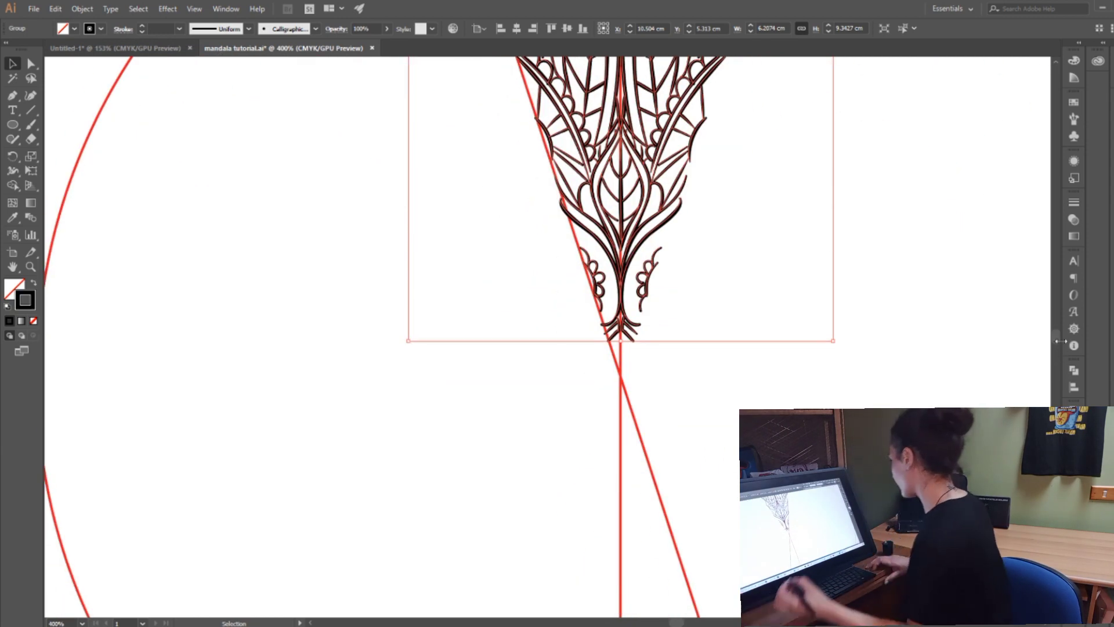
Place a copy of the wedge rotated 36° around its bottom point
{"action": "left_click", "coordinate": [11, 158]}
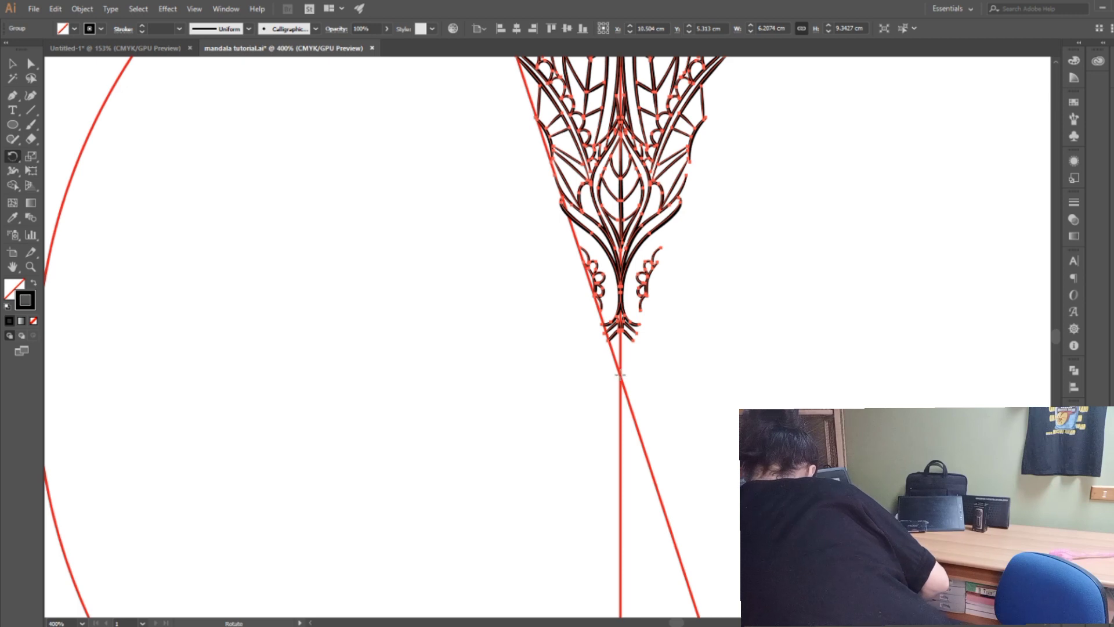
{"action": "left_click", "coordinate": [620, 375], "text": "alt"}
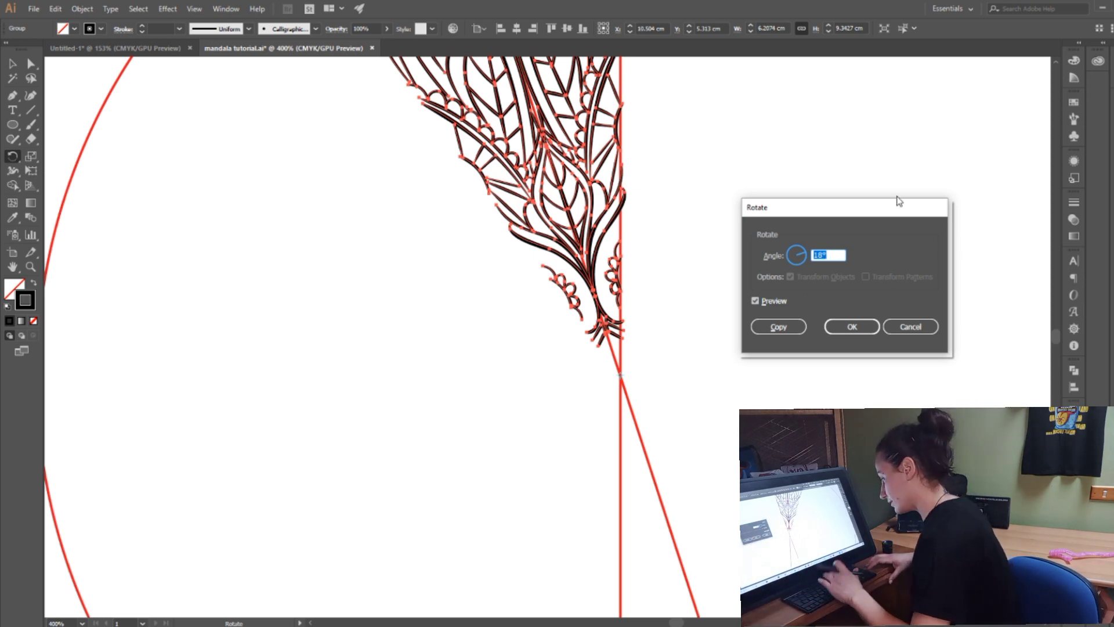
{"action": "type", "text": "36"}
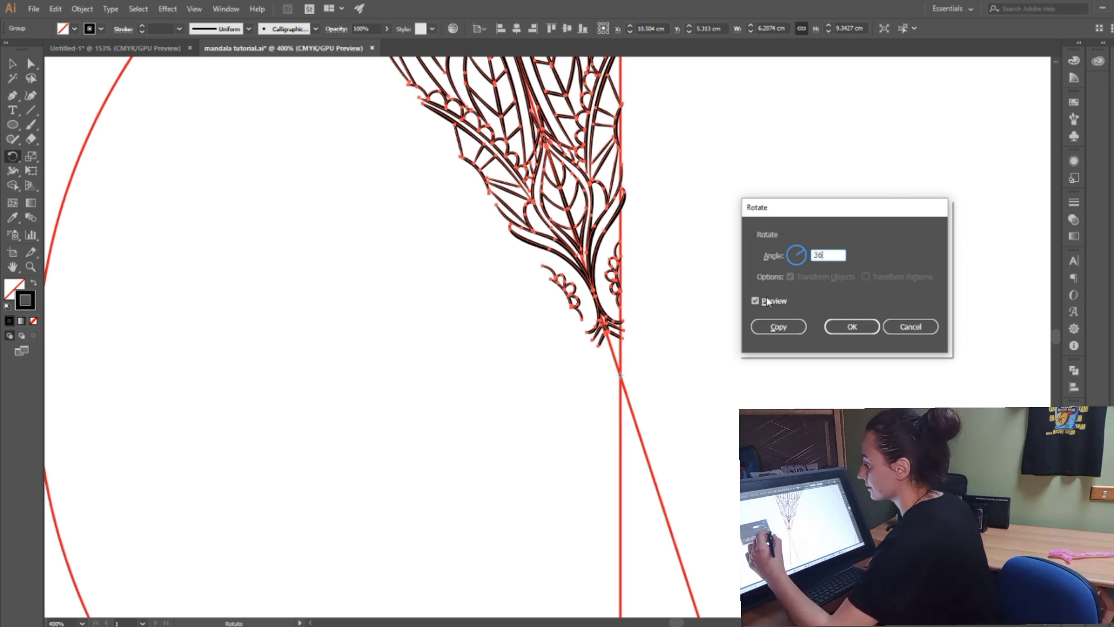
{"action": "left_click", "coordinate": [755, 301]}
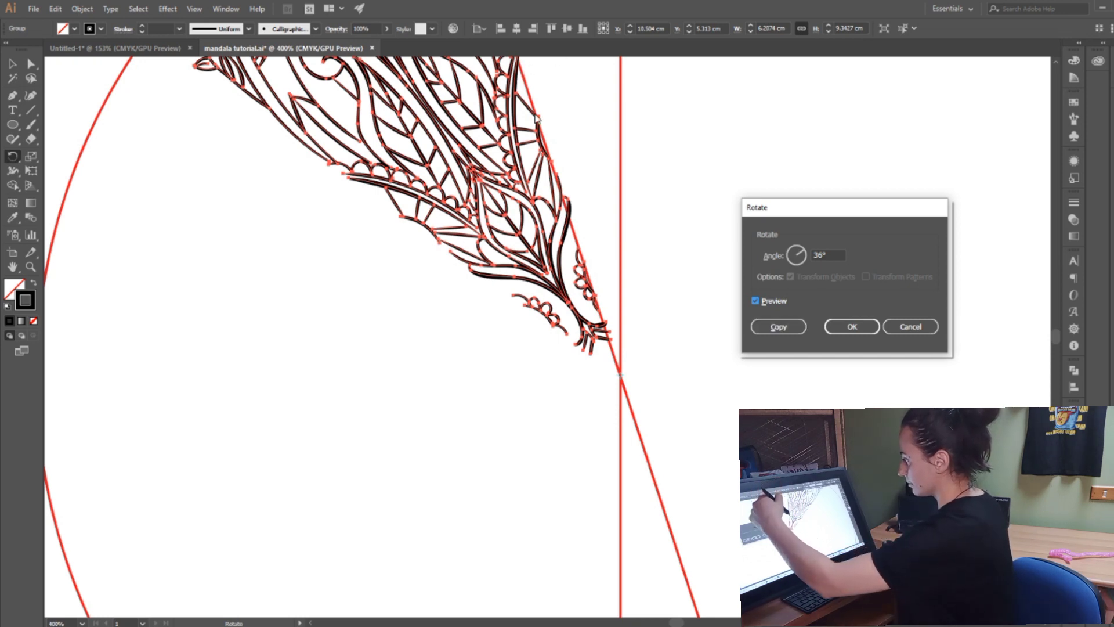
{"action": "left_click", "coordinate": [778, 326]}
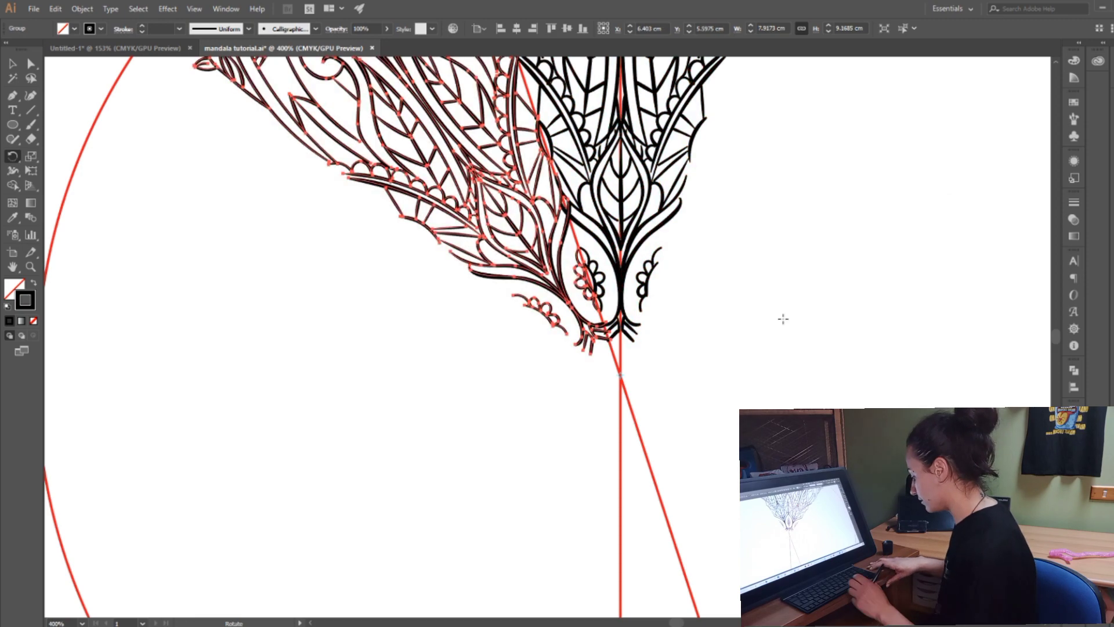
Repeat the 36° rotated copy with Ctrl+D to build the ring of wedges
{"action": "key", "text": "ctrl+d"}
{"action": "key", "text": "ctrl+d"}
{"action": "key", "text": "ctrl+d"}
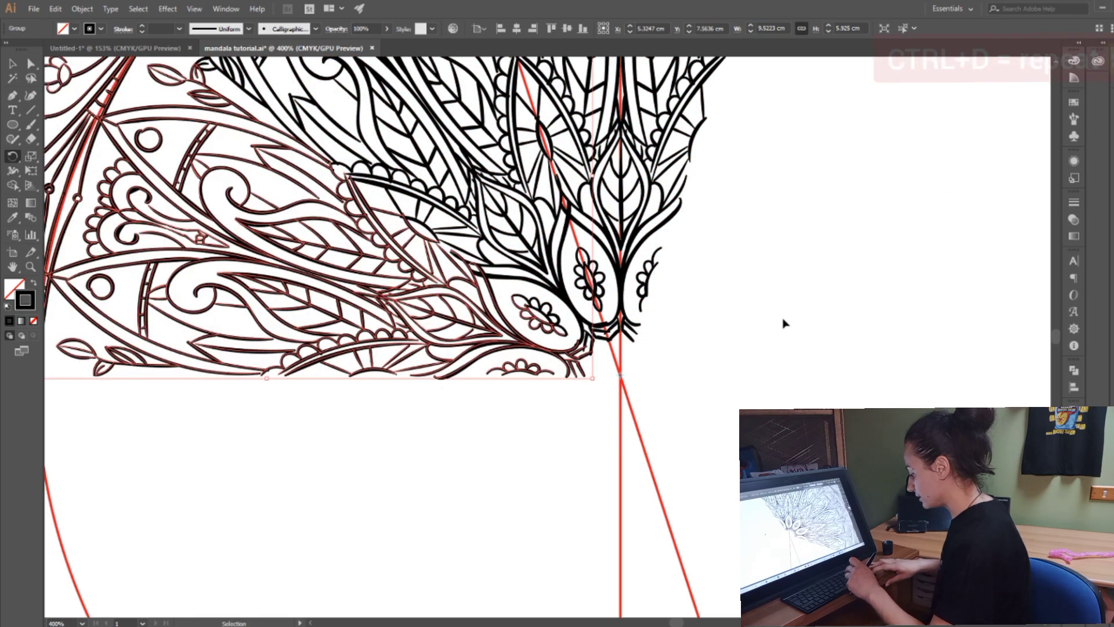
{"action": "key", "text": "ctrl+d"}
{"action": "key", "text": "ctrl+d"}
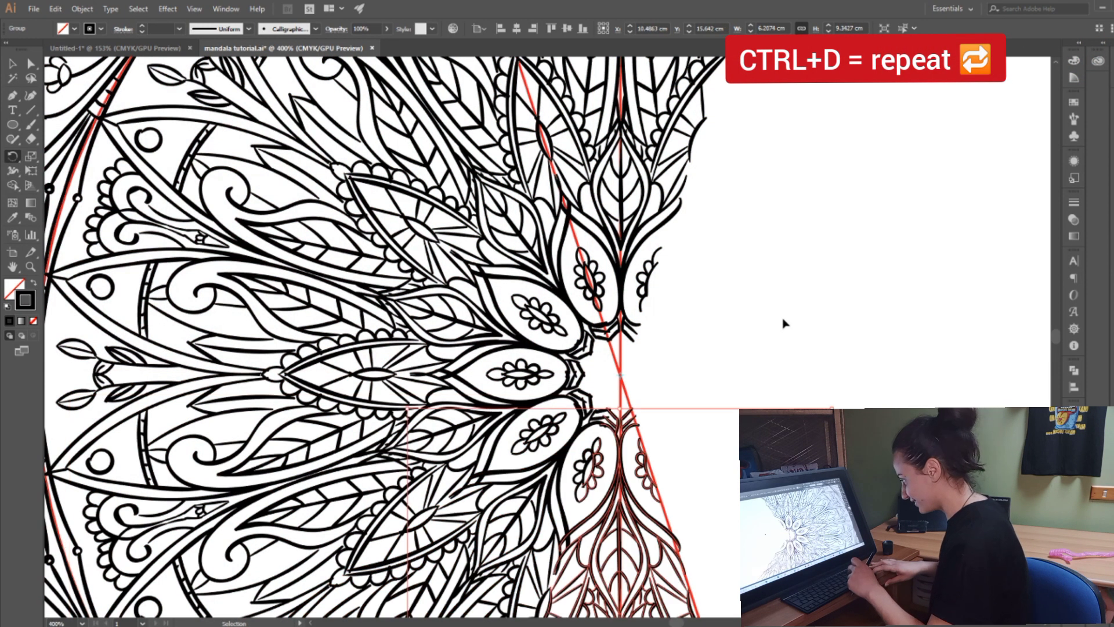
{"action": "key", "text": "ctrl+d"}
{"action": "key", "text": "ctrl+d"}
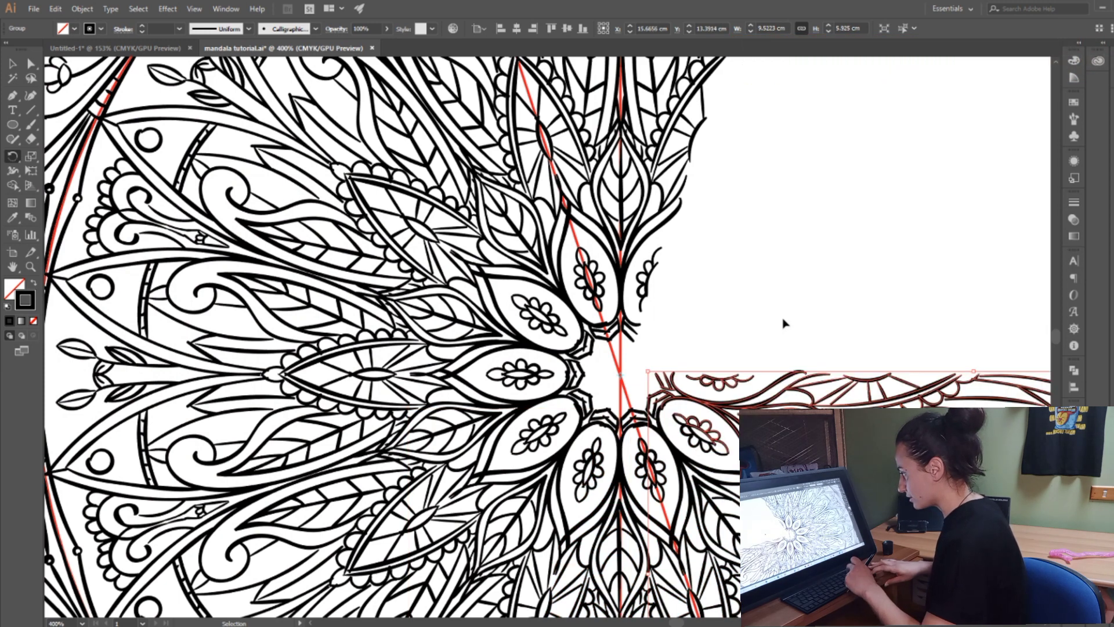
{"action": "key", "text": "ctrl+d"}
{"action": "key", "text": "ctrl+d"}
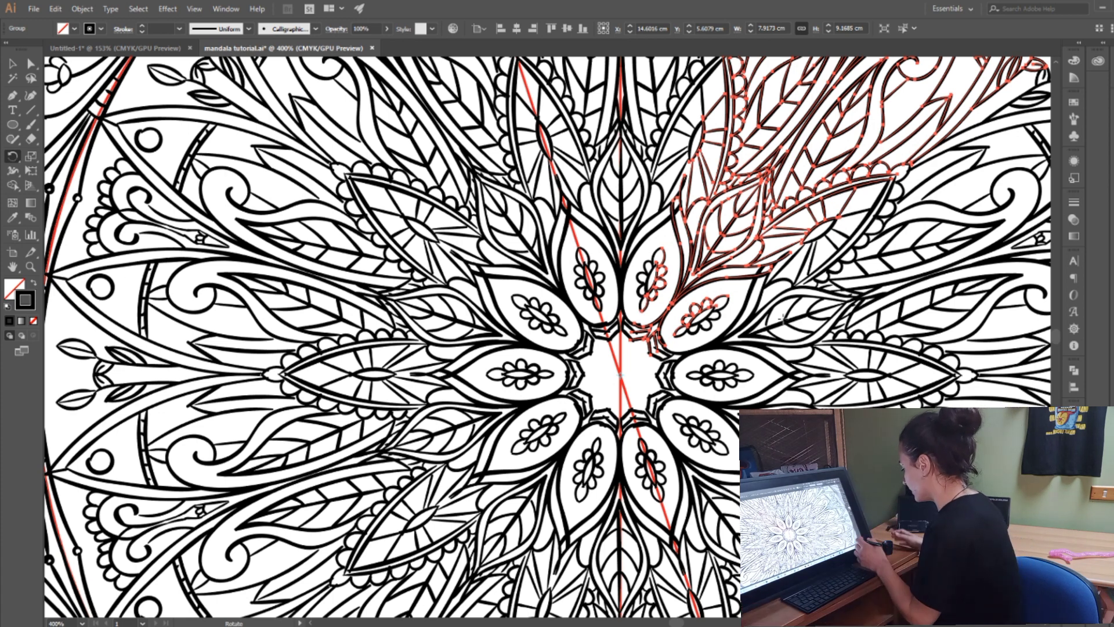
Zoom out to 150% to view the whole mandala
{"action": "left_click", "coordinate": [82, 623]}
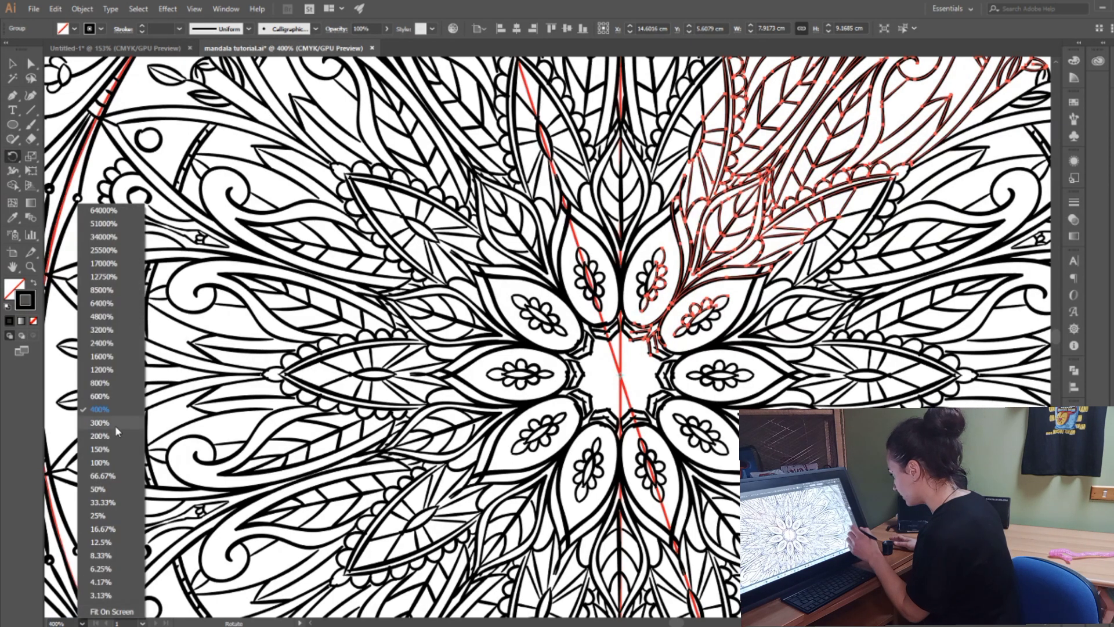
{"action": "left_click", "coordinate": [110, 449]}
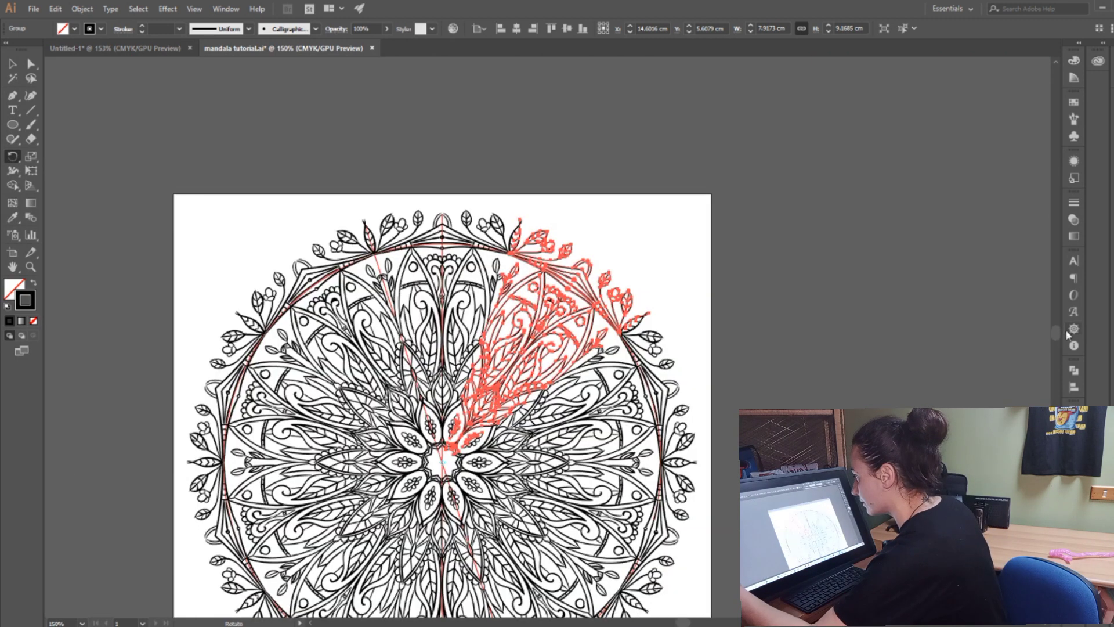
{"action": "scroll", "coordinate": [1056, 335], "scroll_direction": "down", "scroll_amount": 4}
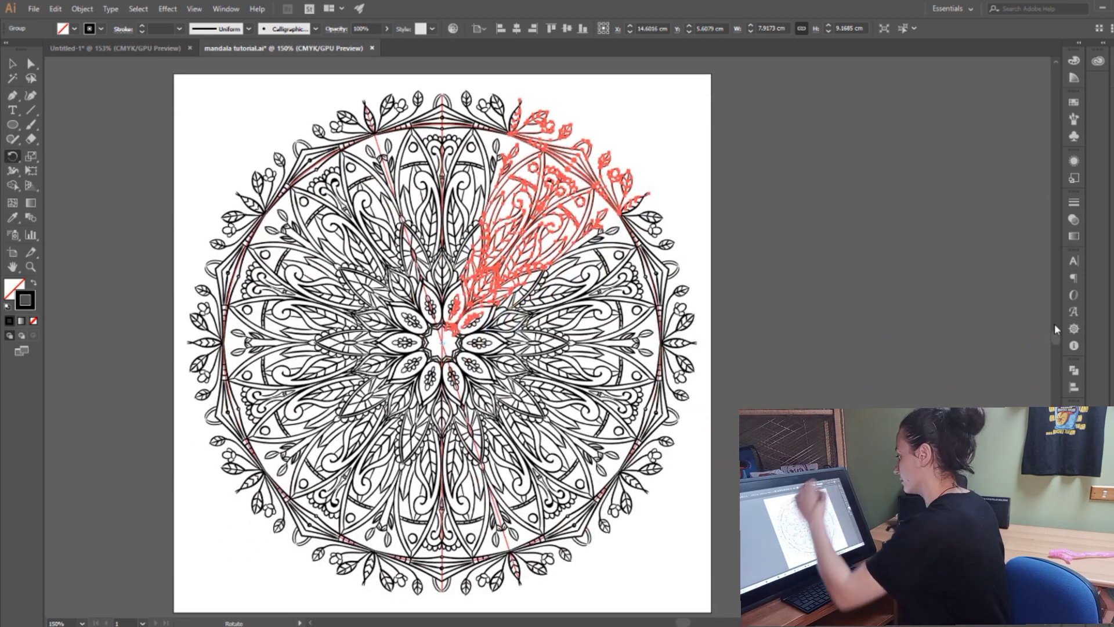
{"action": "left_click", "coordinate": [16, 65]}
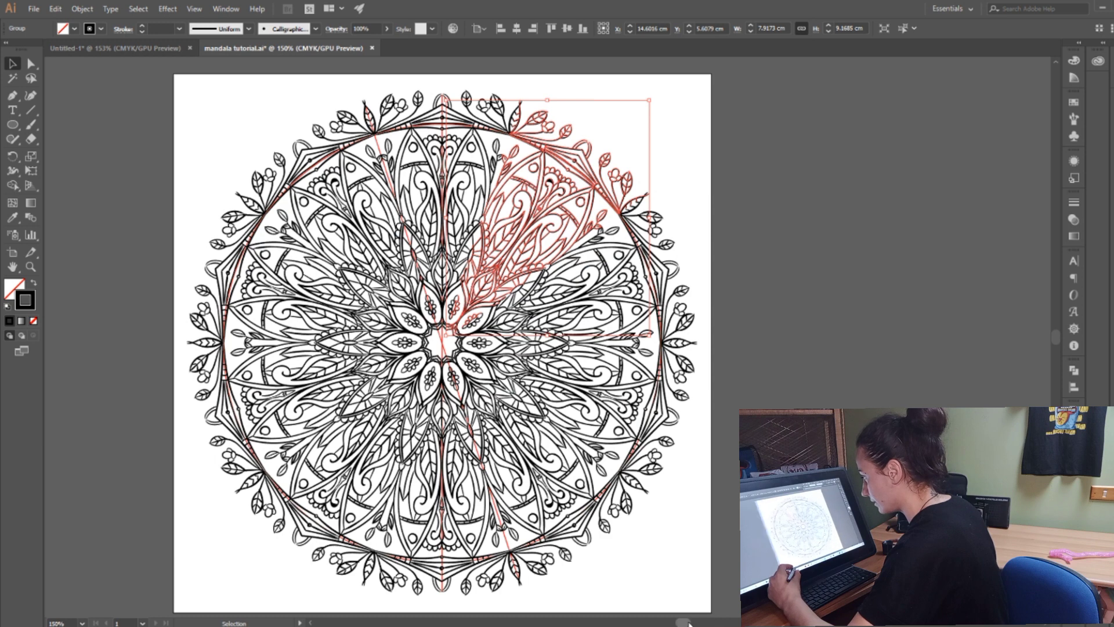
{"action": "scroll", "coordinate": [689, 615], "scroll_direction": "left", "scroll_amount": 6}
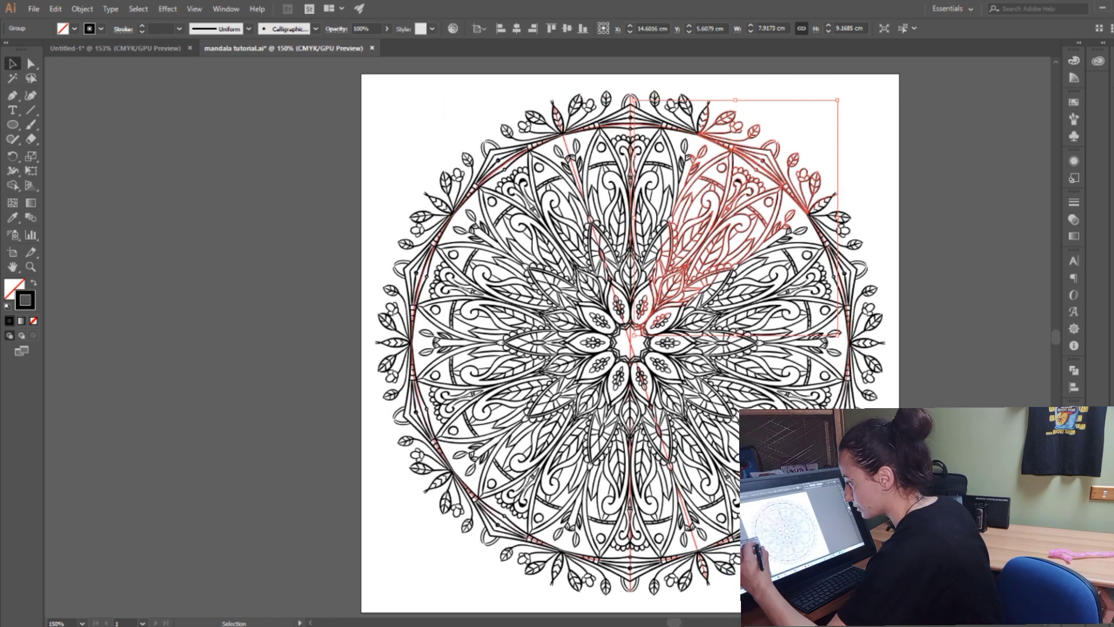
Hide Layer 1 with the red guide lines and deselect the mandala artwork
{"action": "key", "text": "F7"}
{"action": "left_click", "coordinate": [850, 362]}
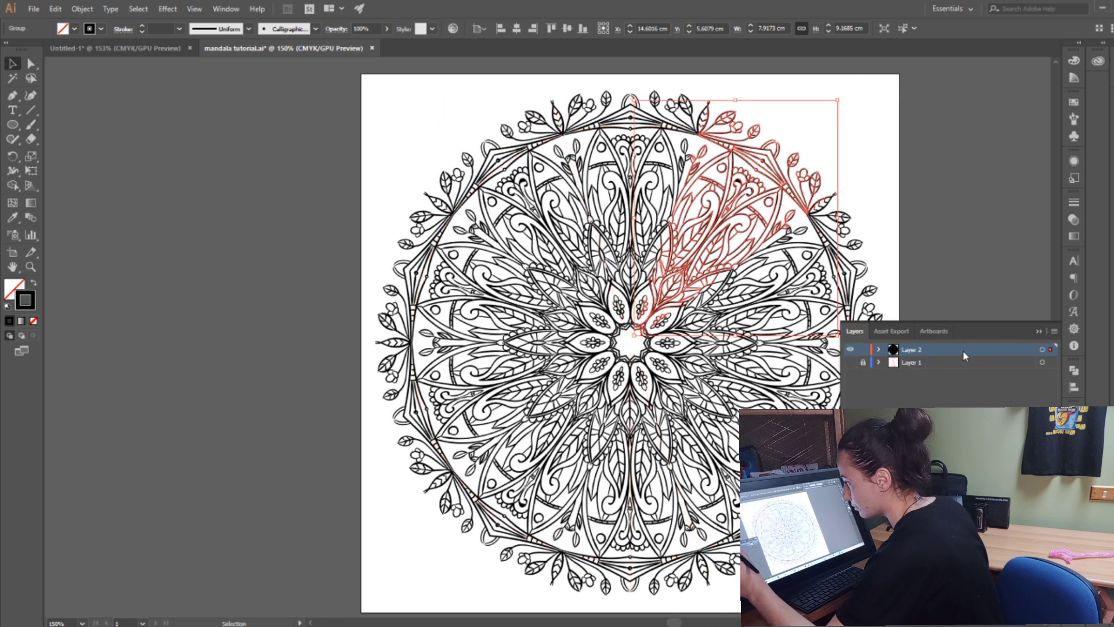
{"action": "left_click", "coordinate": [1038, 331]}
{"action": "left_click", "coordinate": [1025, 384]}
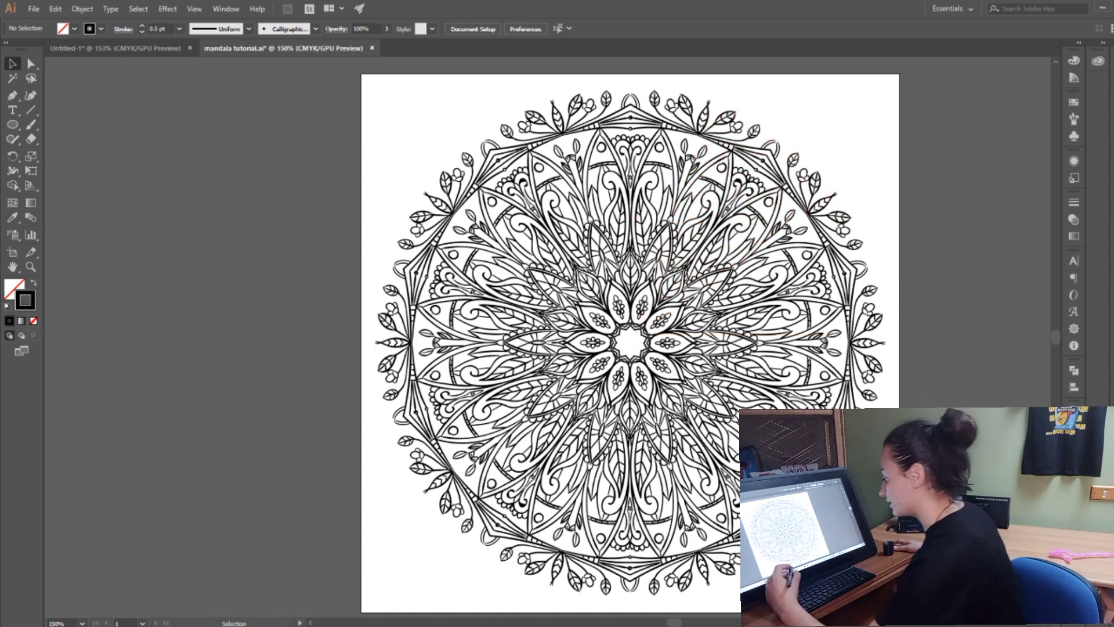
{"action": "scroll", "coordinate": [675, 622], "scroll_direction": "right", "scroll_amount": 4}
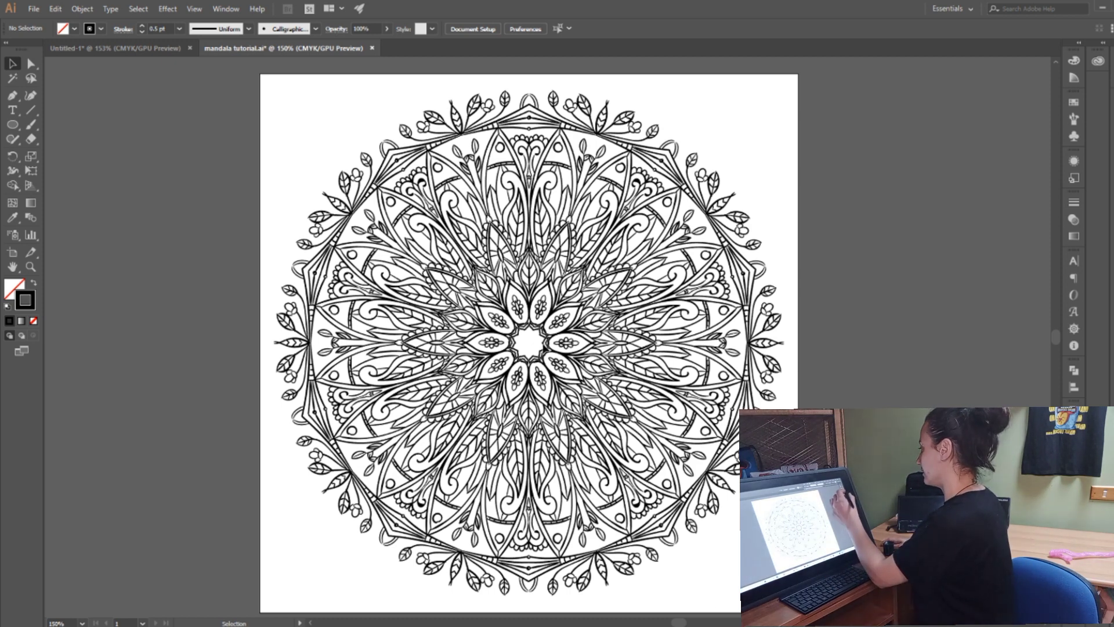
{"action": "left_click_drag", "start_coordinate": [13, 129], "coordinate": [71, 154]}
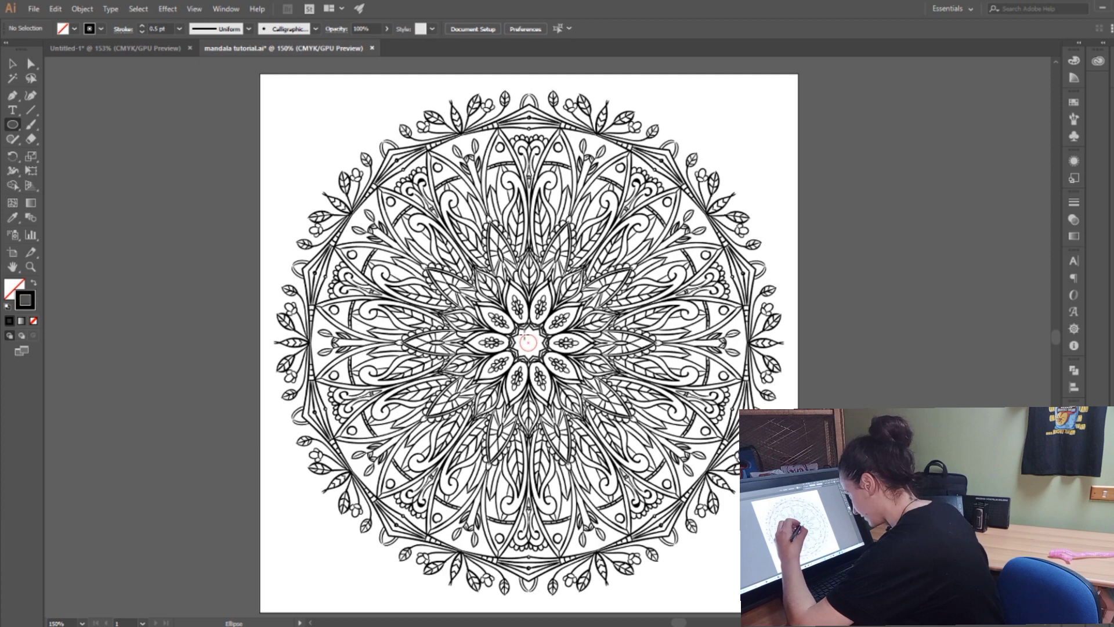
Draw a small circle at the mandala's centre, give it a 1 pt stroke, and deselect it
{"action": "left_click_drag", "start_coordinate": [516, 331], "coordinate": [539, 354]}
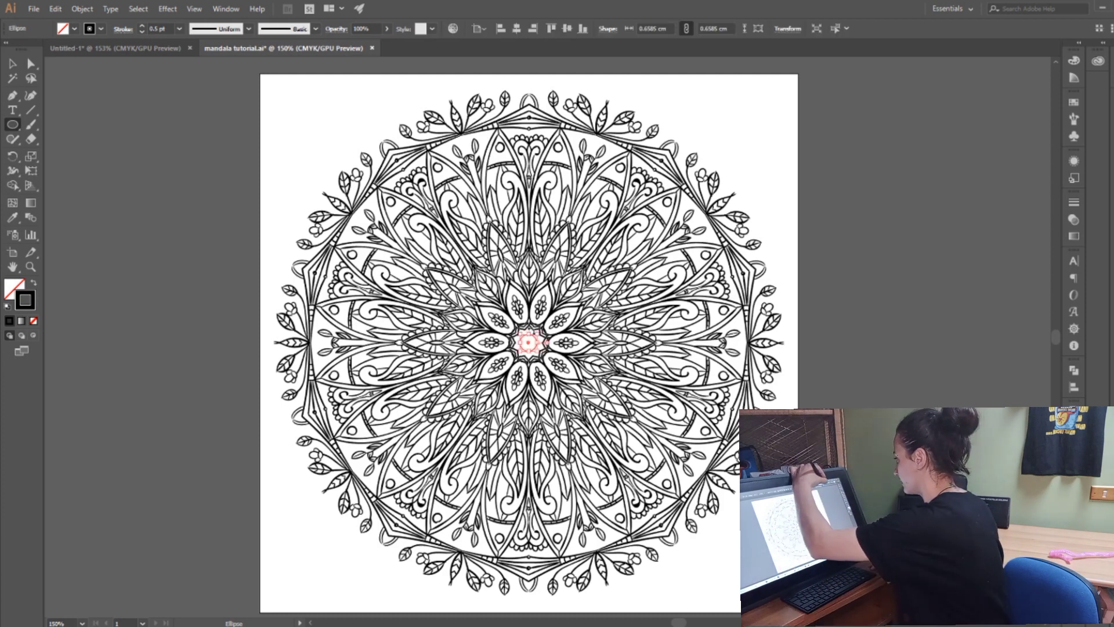
{"action": "left_click", "coordinate": [179, 29]}
{"action": "left_click", "coordinate": [194, 85]}
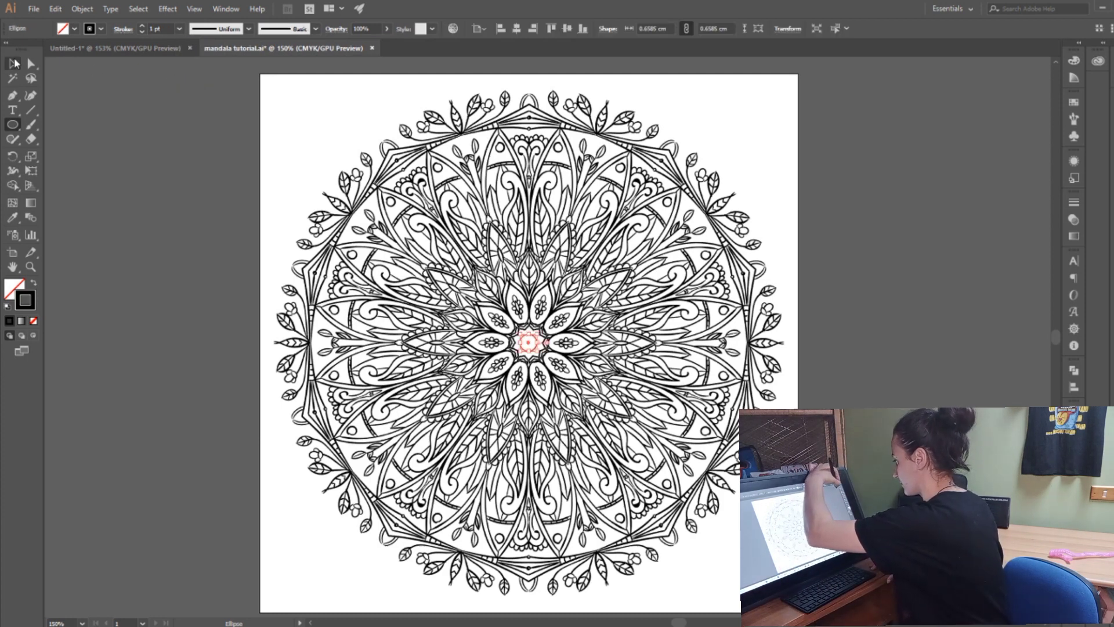
{"action": "left_click", "coordinate": [14, 62]}
{"action": "left_click", "coordinate": [64, 92]}
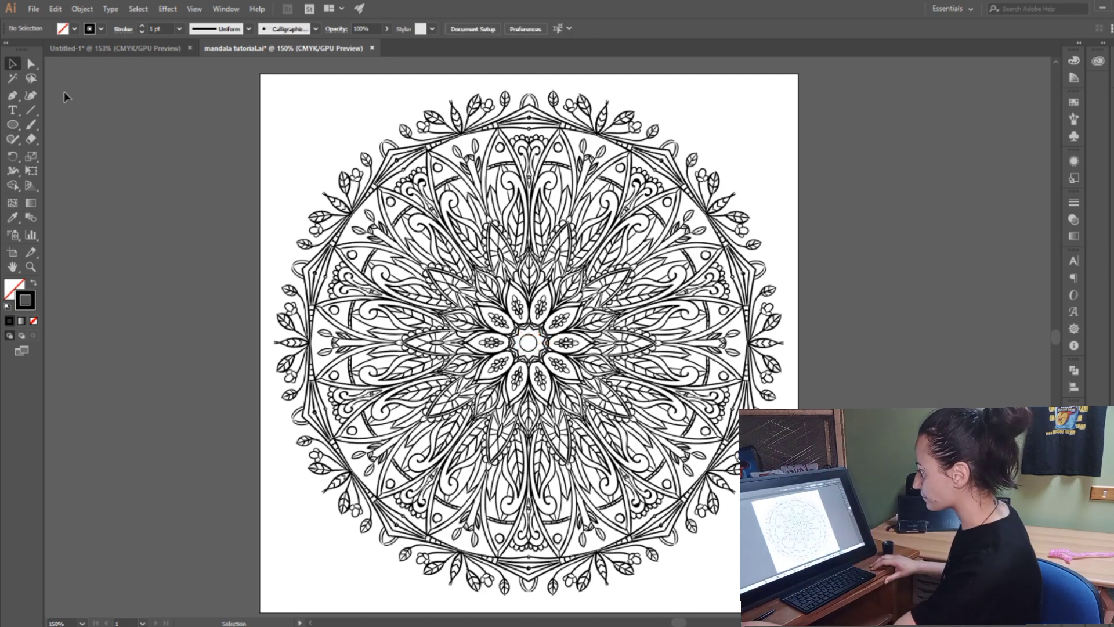